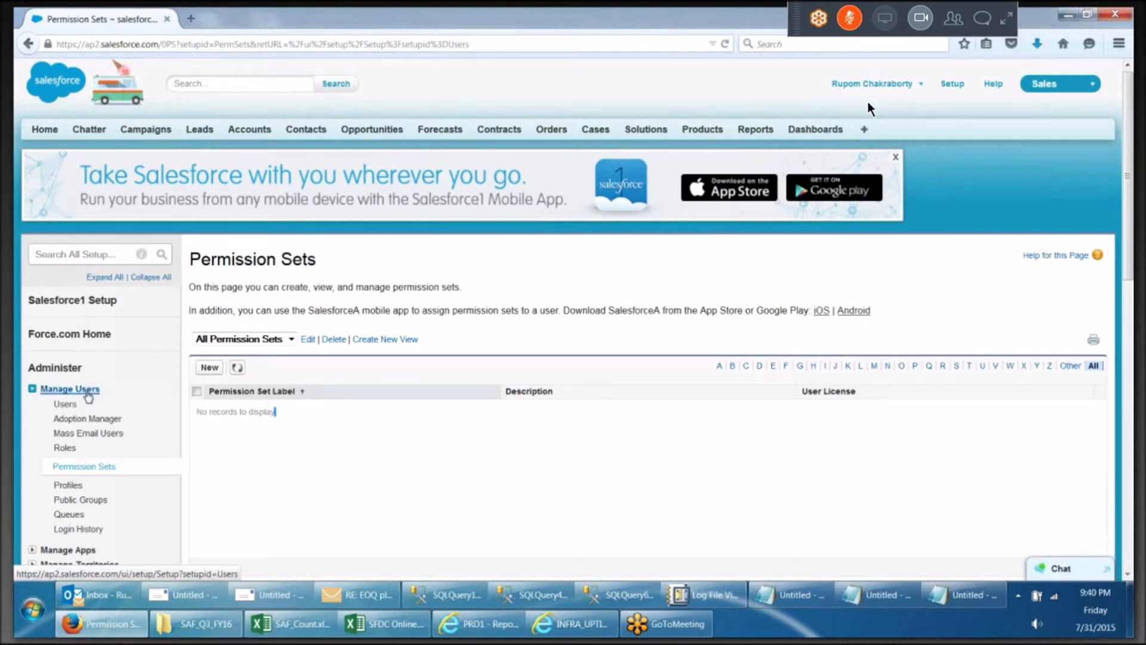
Start a new permission set labelled Special Project ps 999 and fill in its API name Special_Project_ps_999
{"action": "scroll", "coordinate": [86, 397], "scroll_direction": "down", "scroll_amount": 3}
{"action": "left_click", "coordinate": [210, 209]}
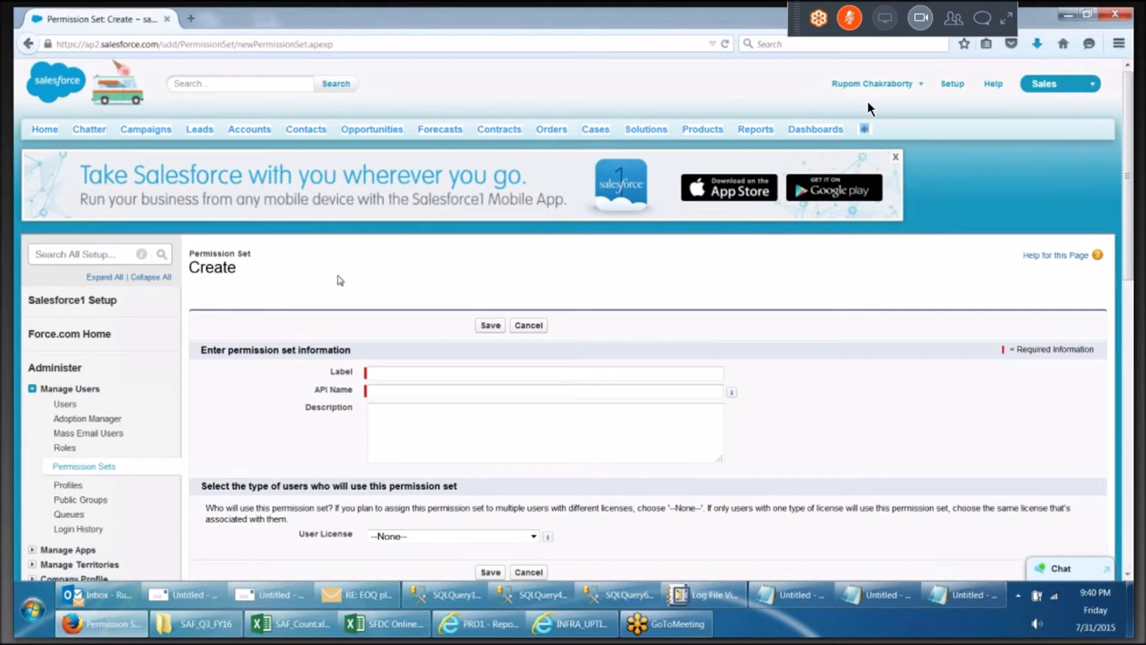
{"action": "left_click", "coordinate": [415, 371]}
{"action": "type", "text": "Spec"}
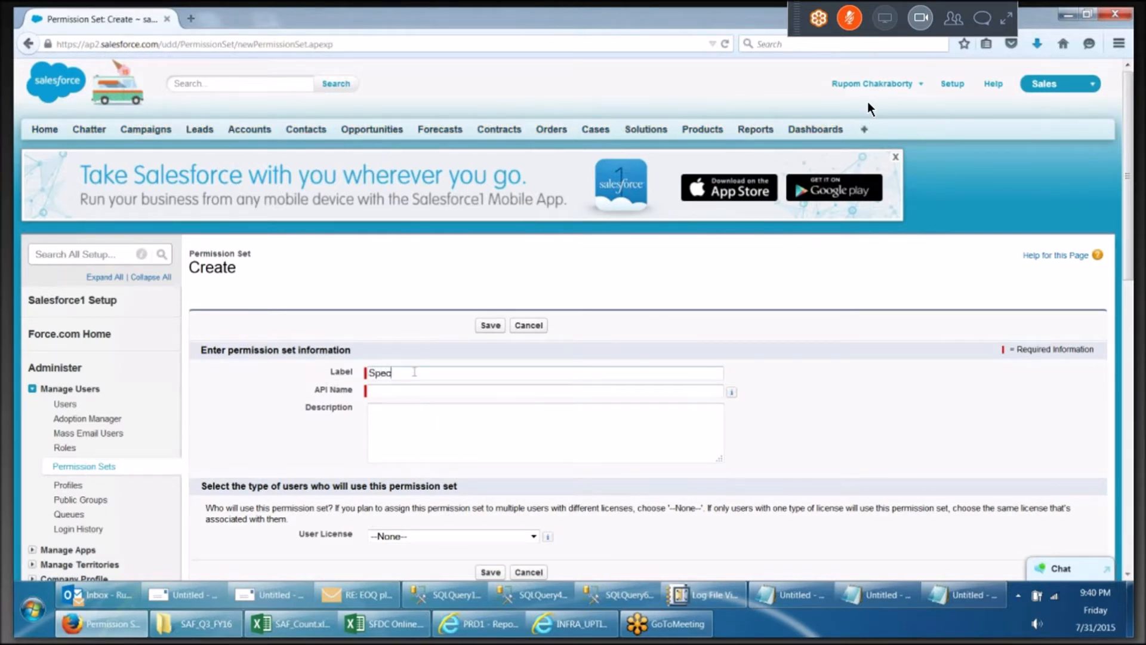
{"action": "type", "text": "ial Project 999"}
{"action": "left_click", "coordinate": [437, 371]}
{"action": "type", "text": "ps"}
{"action": "left_click", "coordinate": [423, 388]}
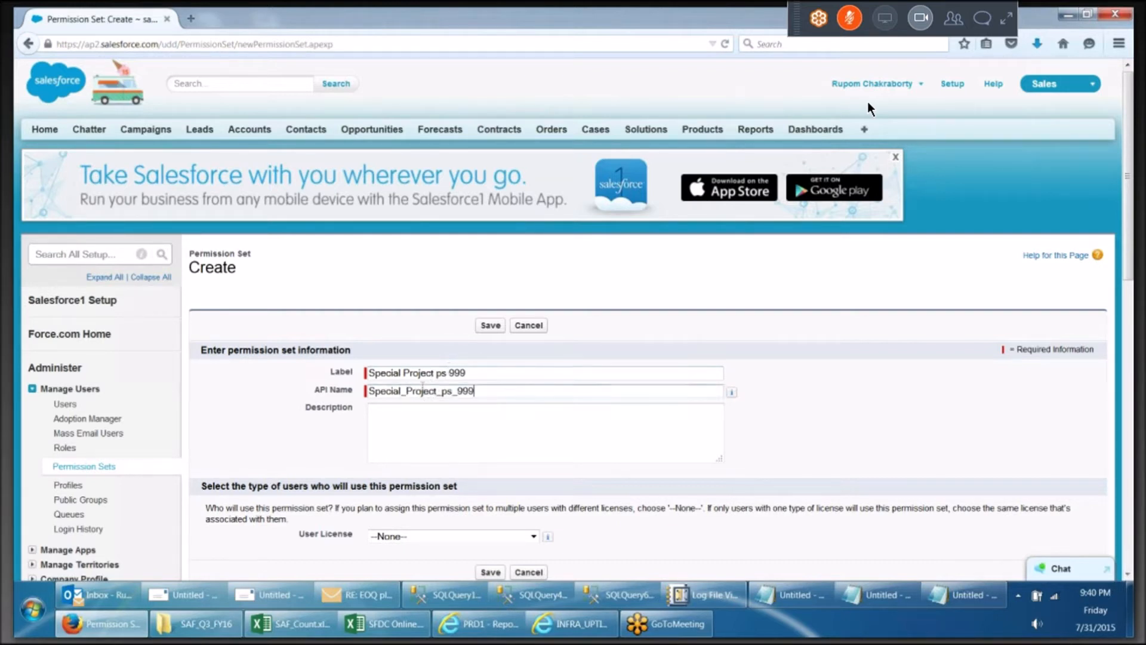
{"action": "scroll", "coordinate": [436, 394], "scroll_direction": "down", "scroll_amount": 3}
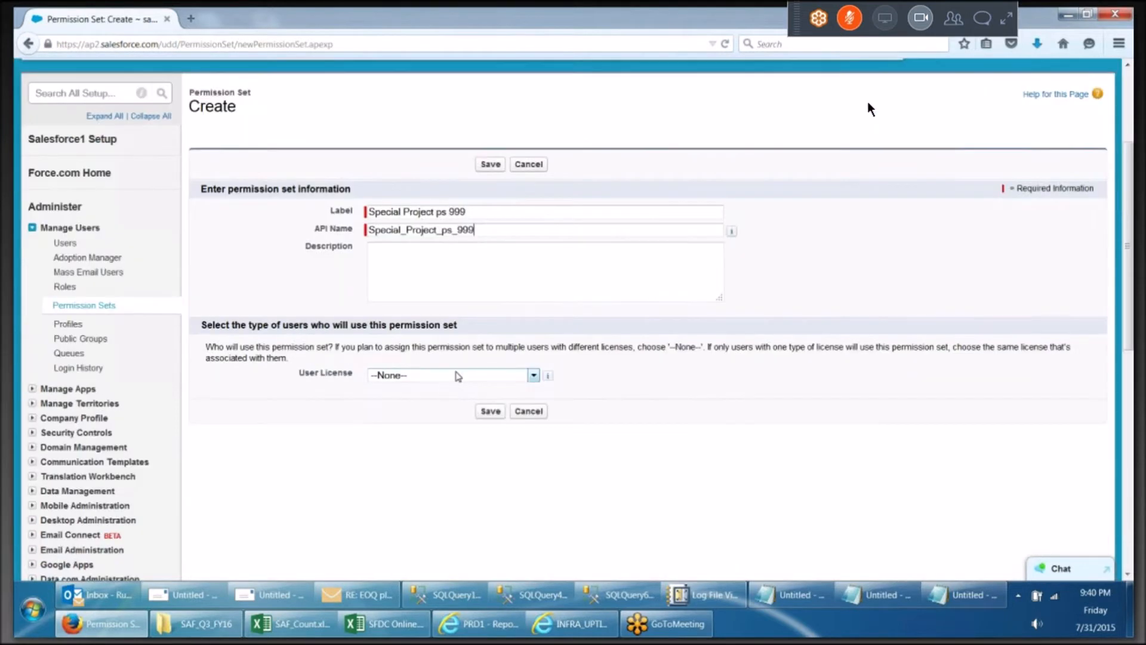
{"action": "left_click", "coordinate": [457, 375]}
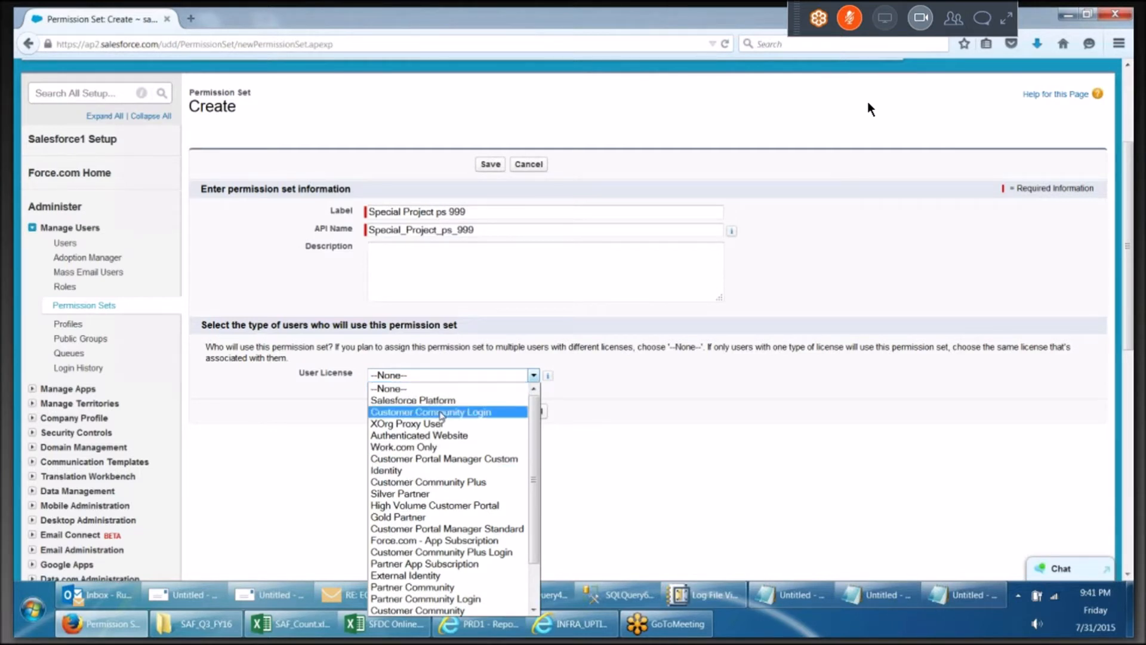
{"action": "left_click", "coordinate": [809, 470]}
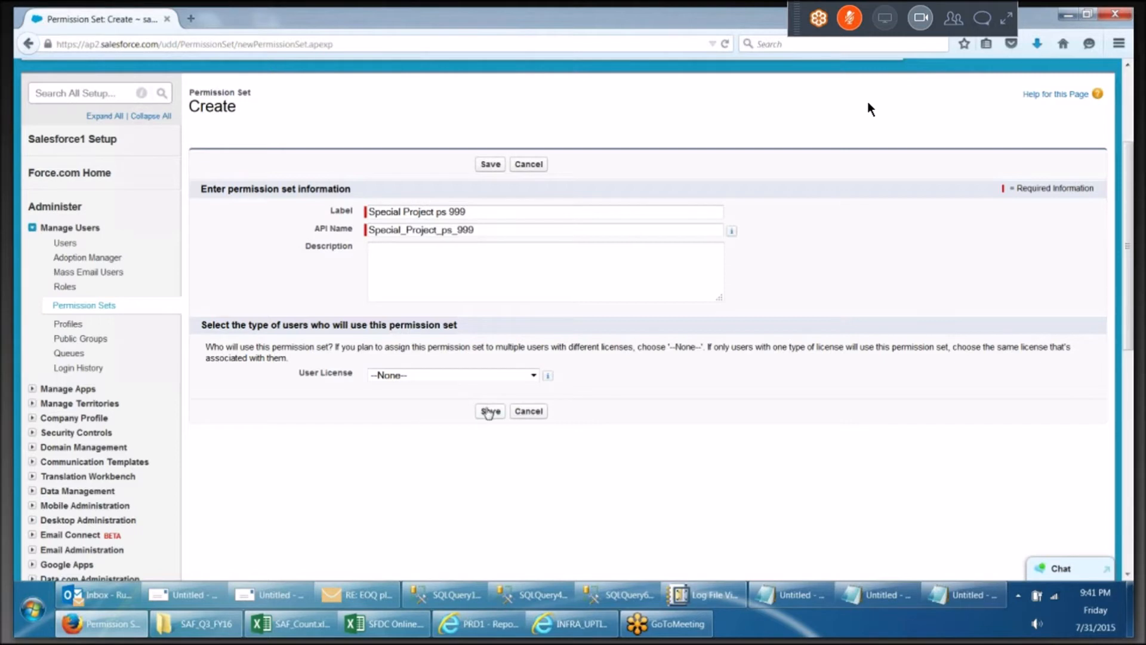
Enter placeholder text as the permission set's description and save the permission set
{"action": "left_click", "coordinate": [434, 254]}
{"action": "type", "text": "fjgjjjkjkkjjklll"}
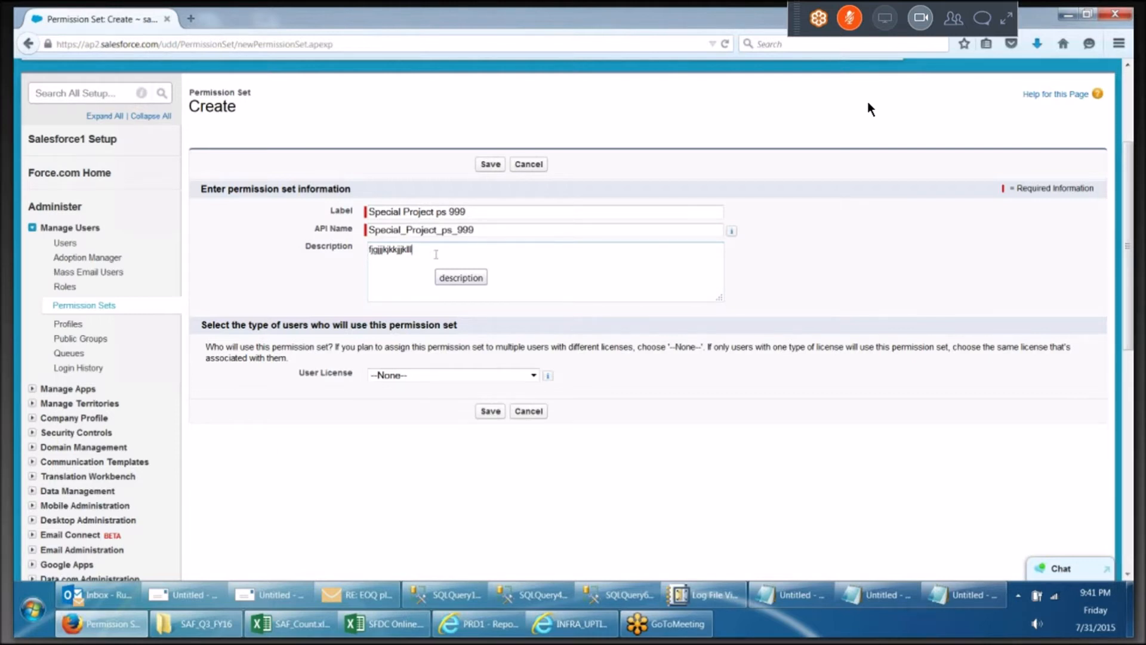
{"action": "left_click", "coordinate": [491, 412]}
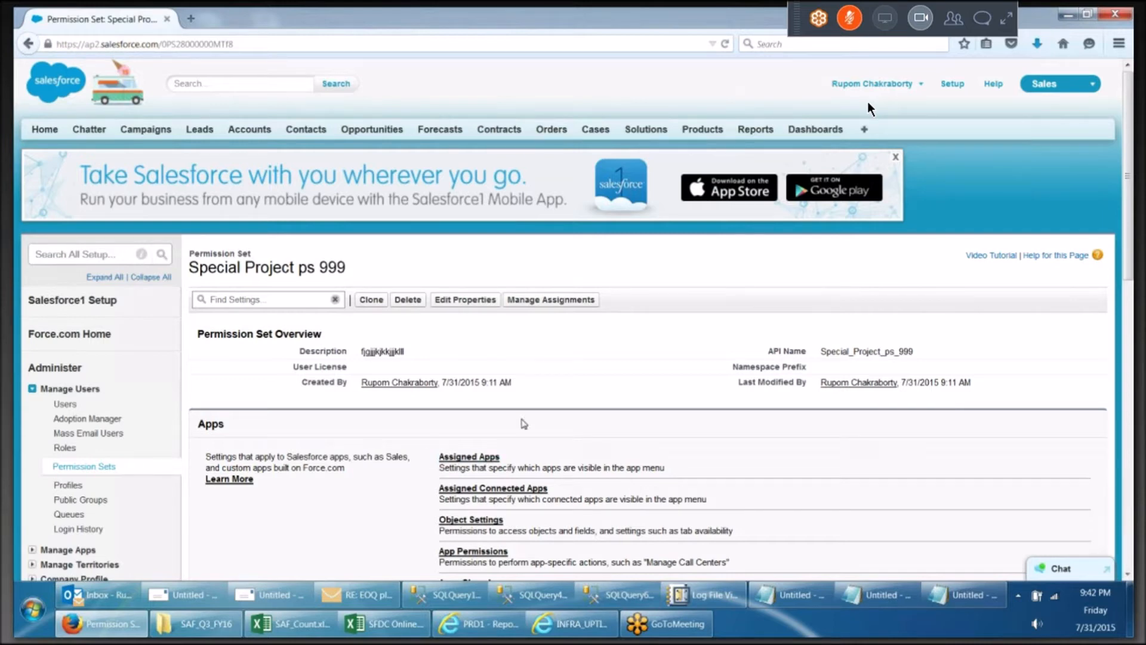
Enable the Call Center, Marketing and Sales apps in the permission set's Assigned Apps and save
{"action": "scroll", "coordinate": [524, 424], "scroll_direction": "down", "scroll_amount": 3}
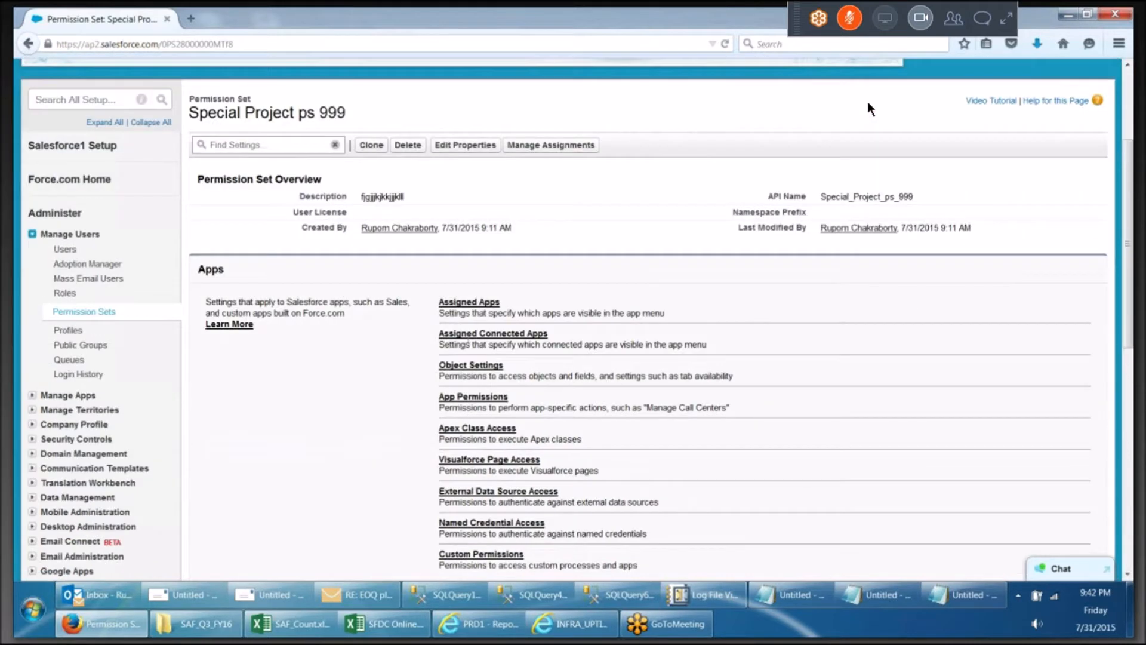
{"action": "left_click", "coordinate": [477, 302]}
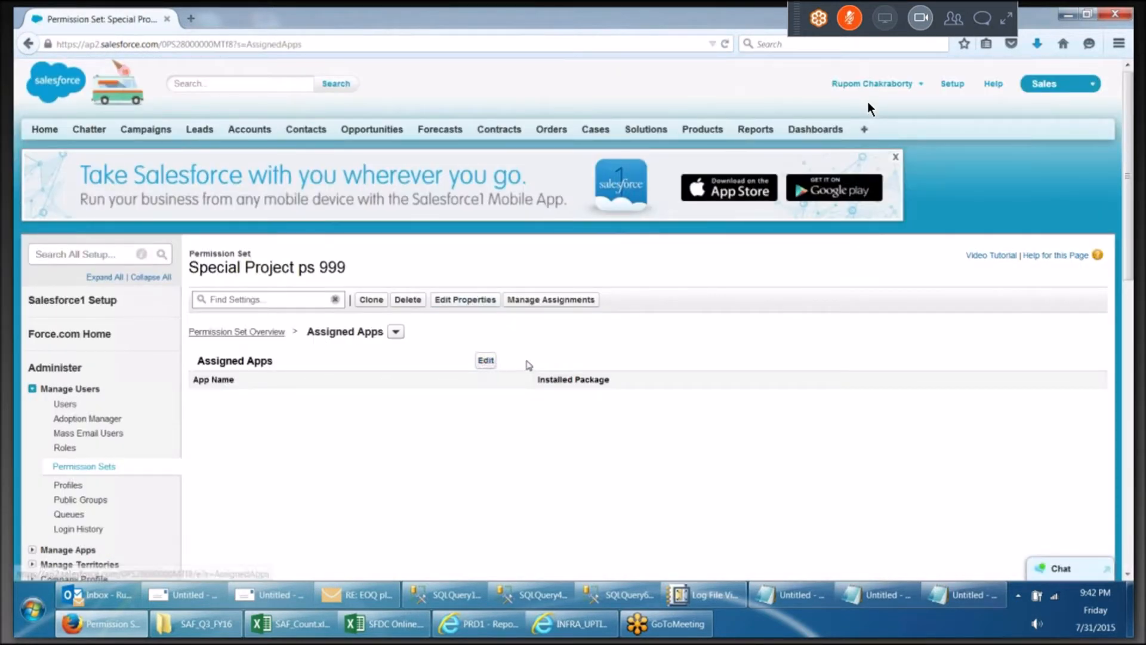
{"action": "scroll", "coordinate": [529, 365], "scroll_direction": "down", "scroll_amount": 5}
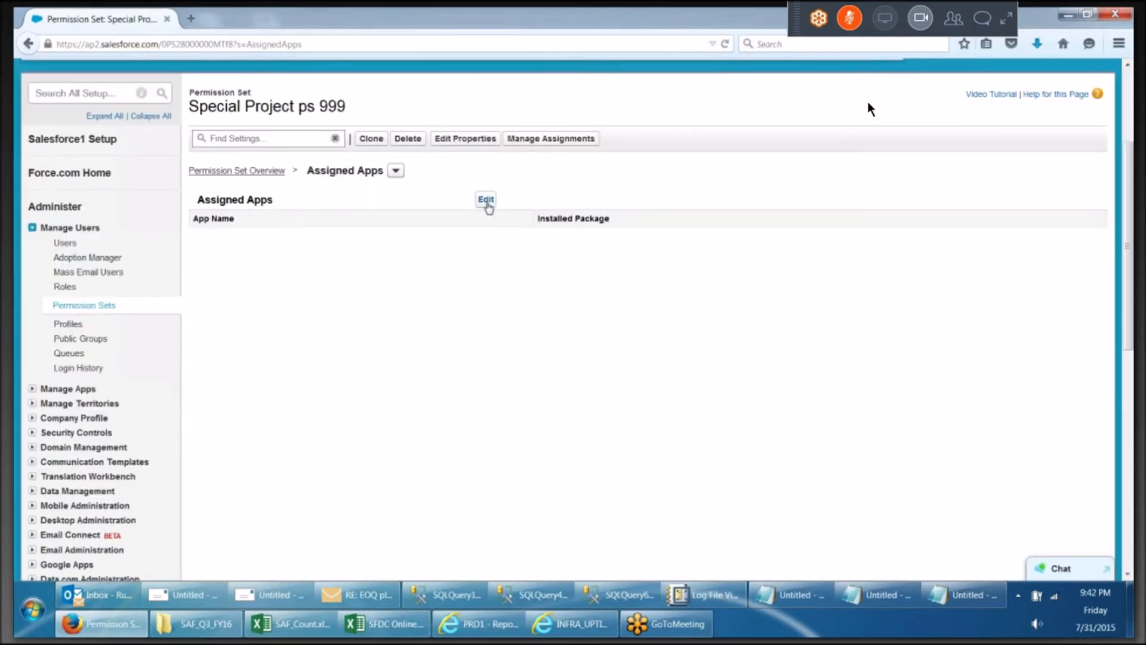
{"action": "left_click", "coordinate": [486, 199]}
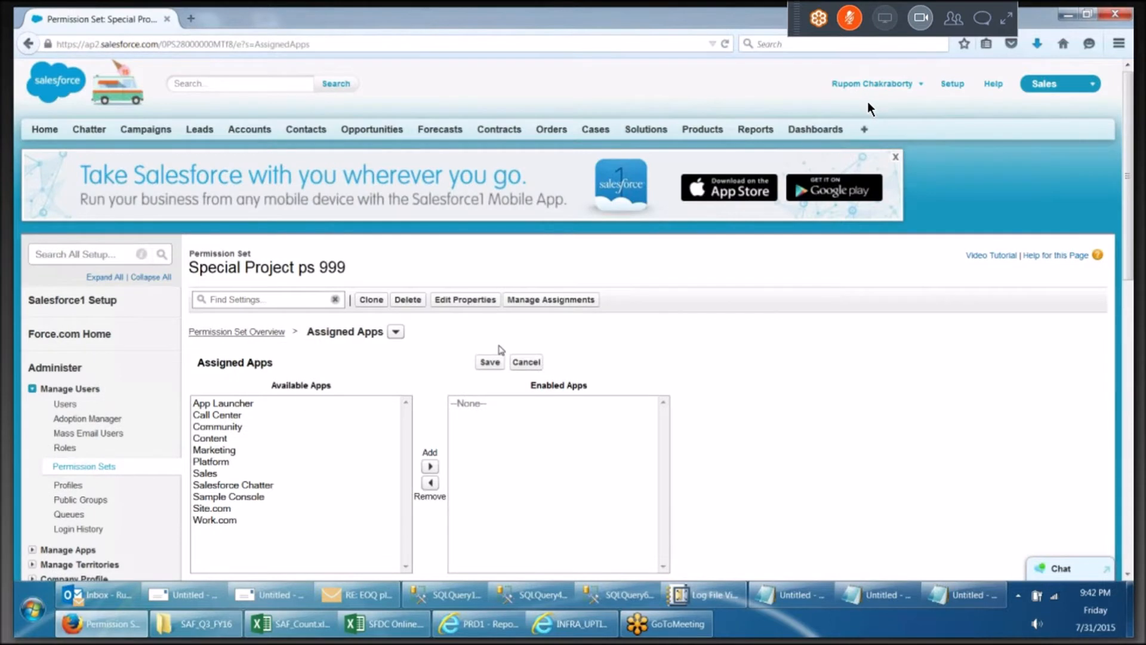
{"action": "scroll", "coordinate": [308, 373], "scroll_direction": "down", "scroll_amount": 2}
{"action": "left_click", "coordinate": [242, 334]}
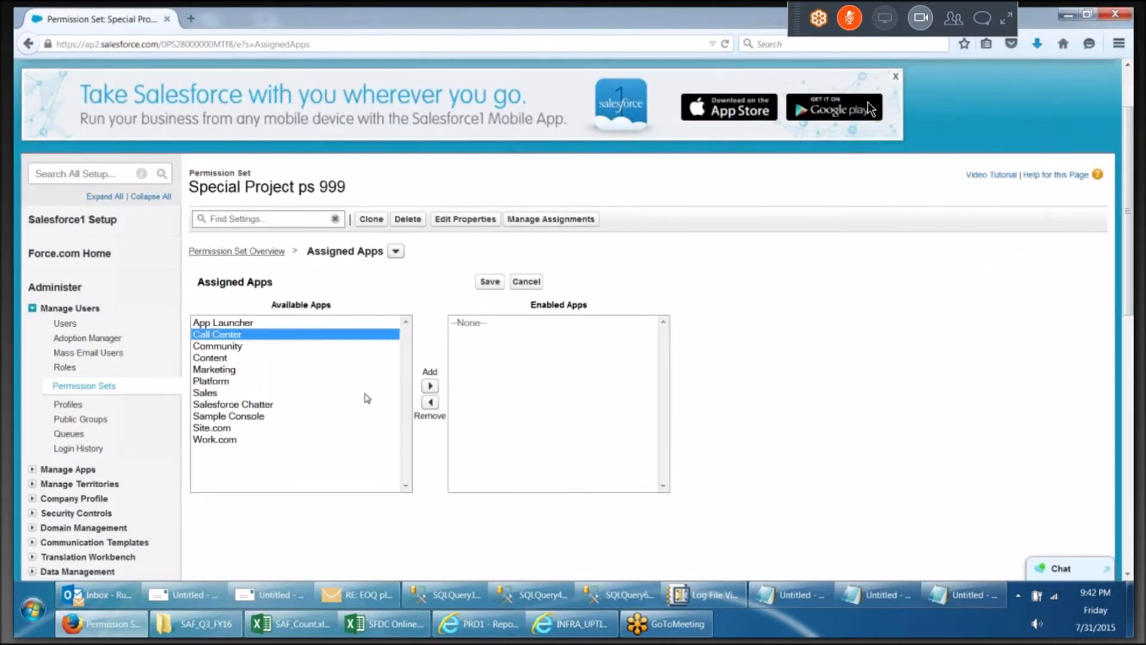
{"action": "left_click", "coordinate": [429, 386]}
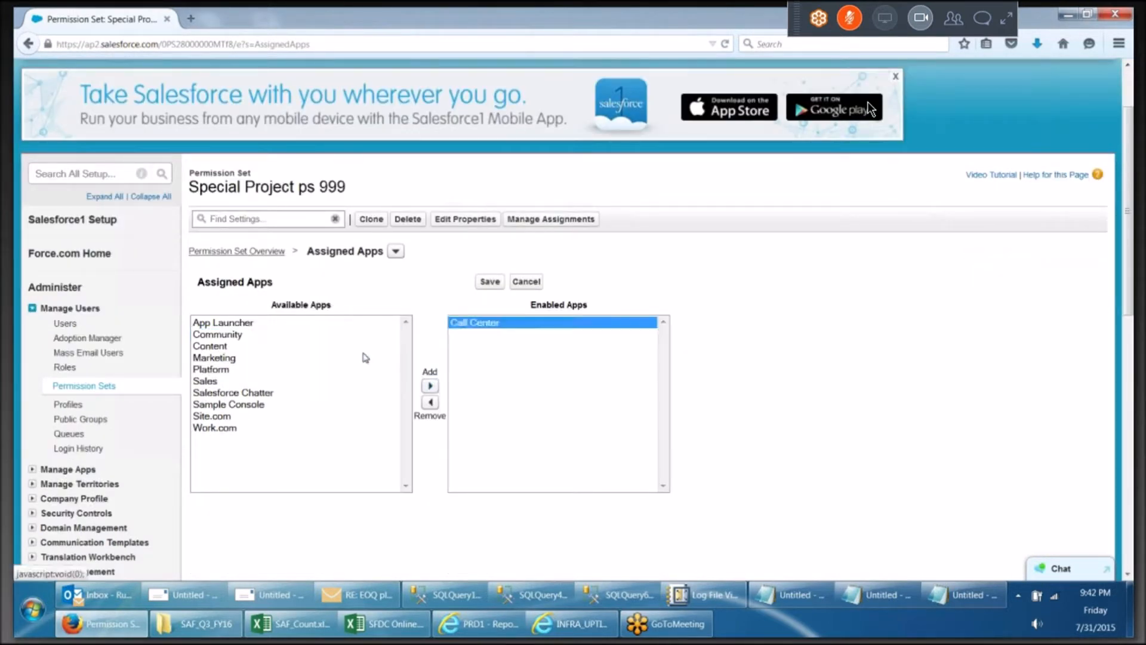
{"action": "left_click", "coordinate": [229, 358]}
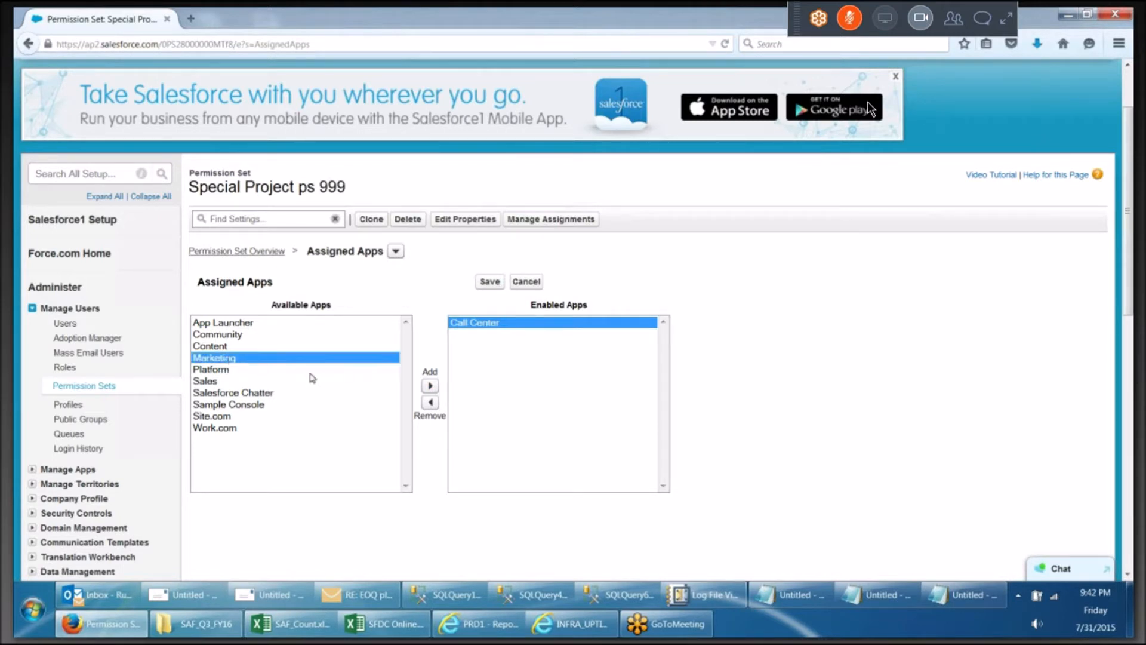
{"action": "left_click", "coordinate": [430, 386]}
{"action": "left_click", "coordinate": [249, 369]}
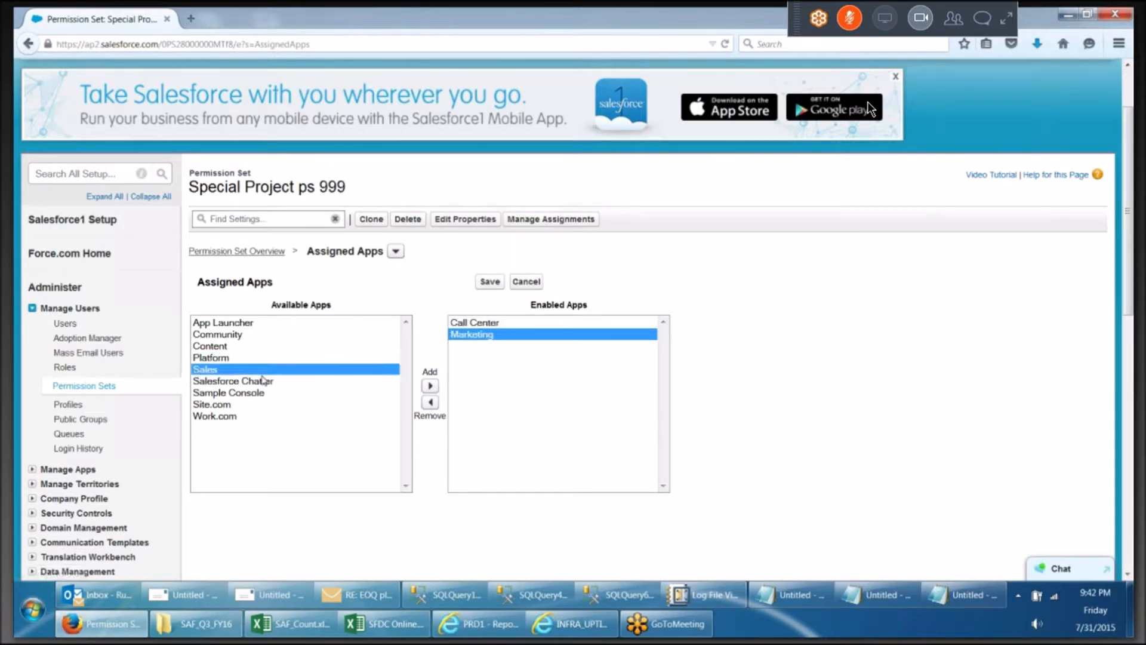
{"action": "left_click", "coordinate": [429, 388]}
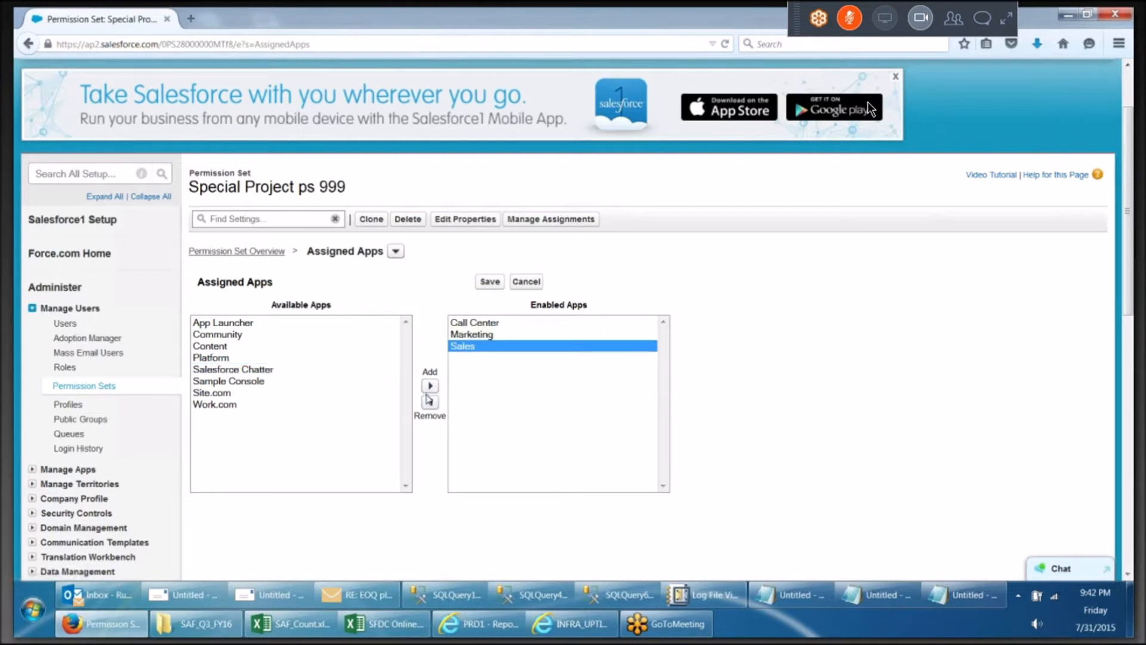
{"action": "left_click", "coordinate": [490, 285]}
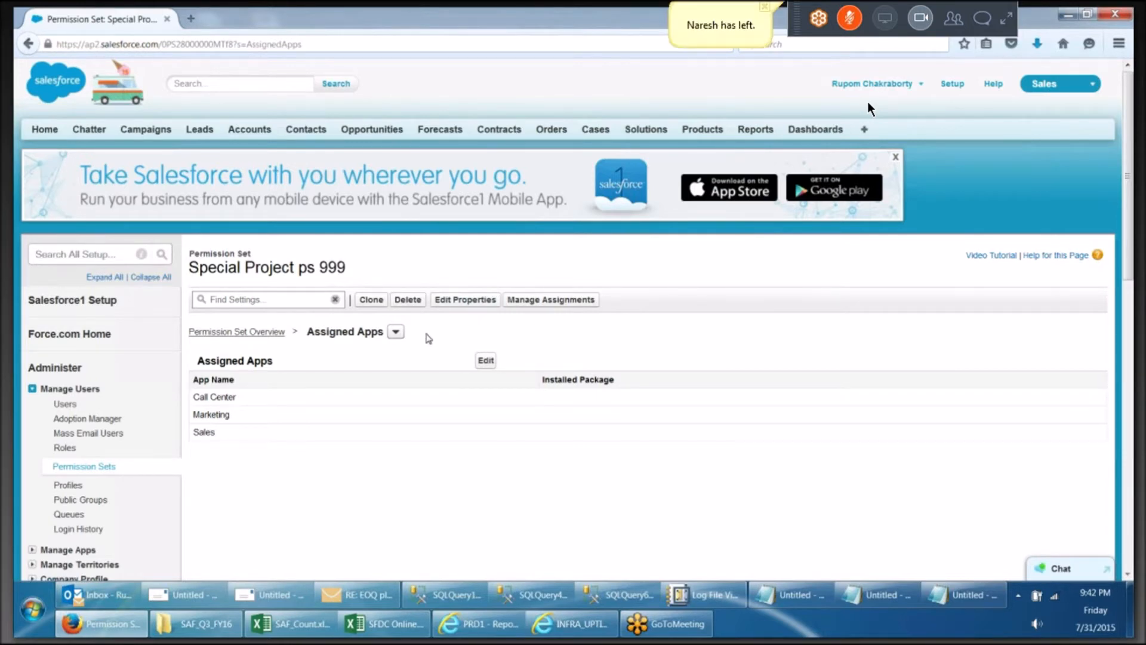
Open the permission set's Object Settings, review the object list, and start editing the Accounts object permissions
{"action": "scroll", "coordinate": [870, 109], "scroll_direction": "down", "scroll_amount": 1}
{"action": "scroll", "coordinate": [428, 338], "scroll_direction": "up", "scroll_amount": 1}
{"action": "left_click", "coordinate": [261, 335]}
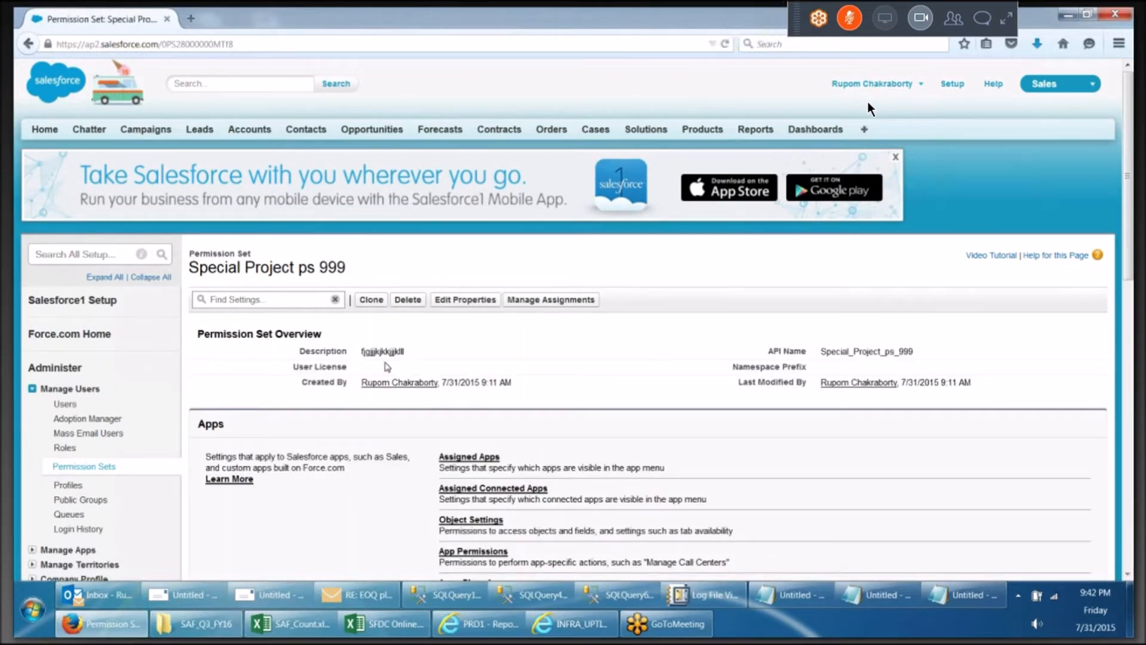
{"action": "scroll", "coordinate": [418, 334], "scroll_direction": "down", "scroll_amount": 5}
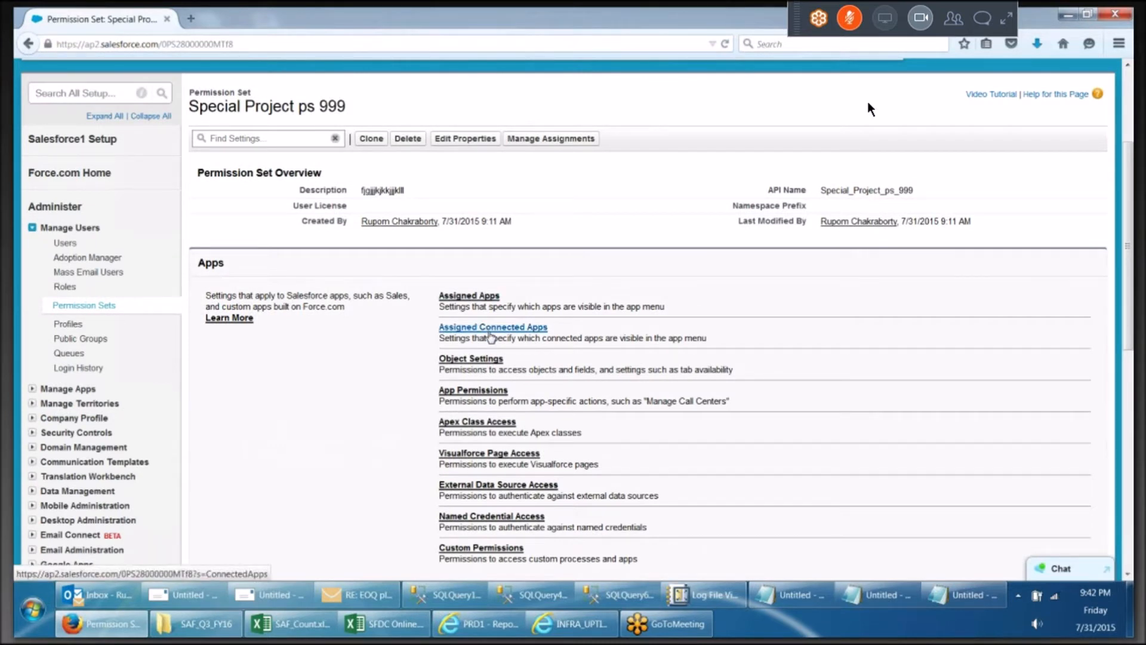
{"action": "left_click", "coordinate": [464, 360]}
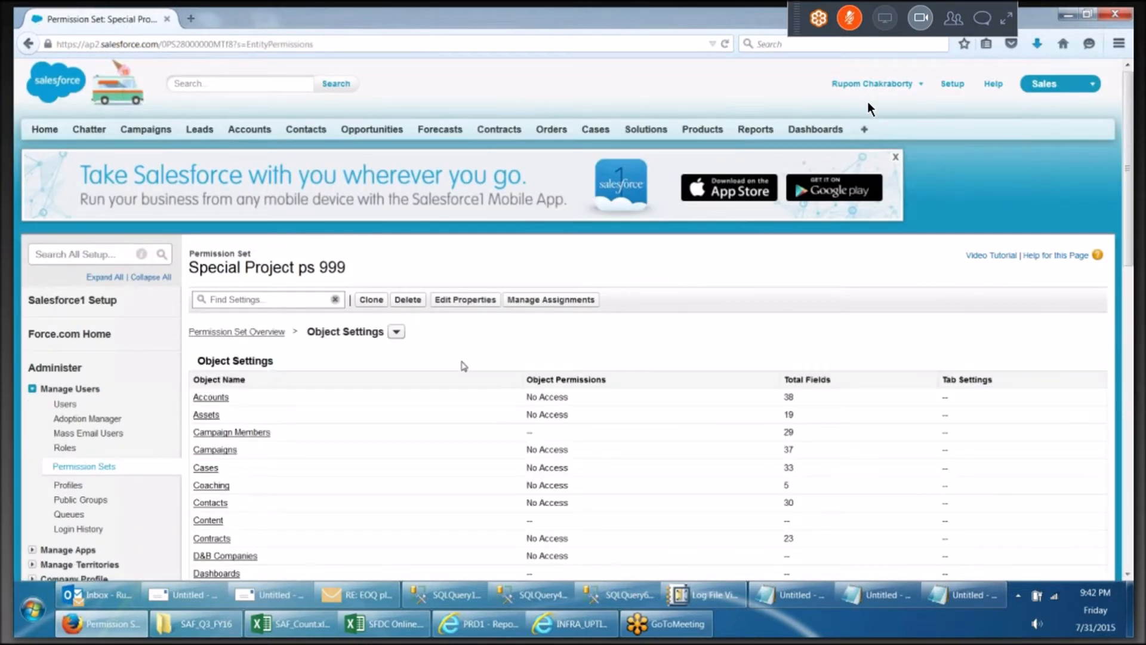
{"action": "scroll", "coordinate": [464, 366], "scroll_direction": "down", "scroll_amount": 2}
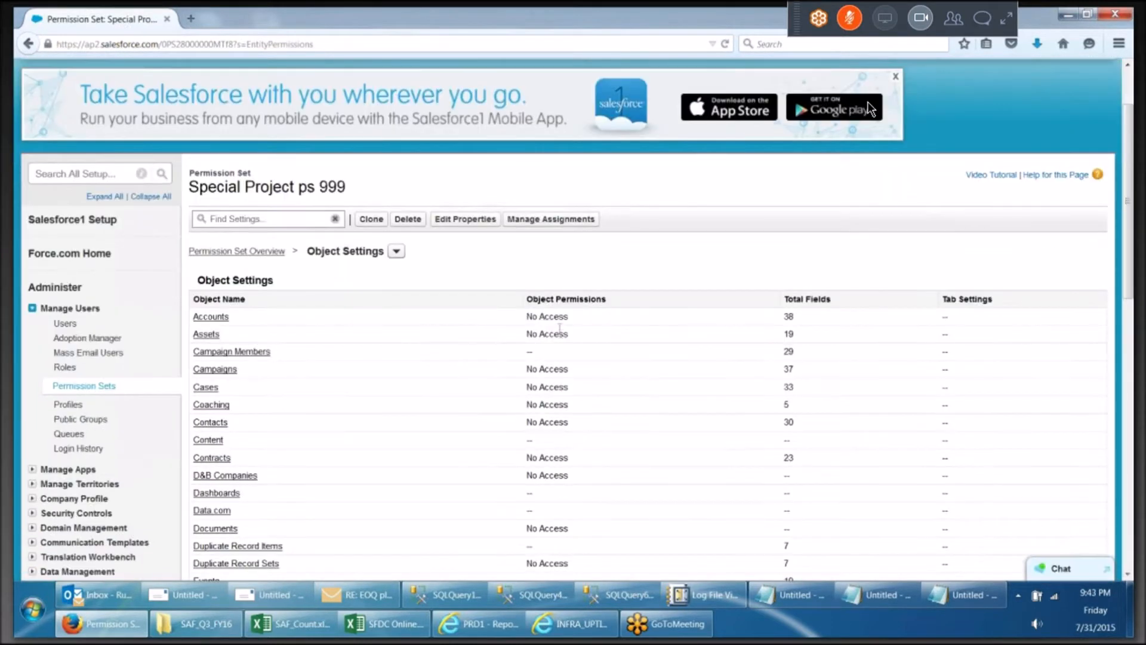
{"action": "scroll", "coordinate": [561, 333], "scroll_direction": "down", "scroll_amount": 1}
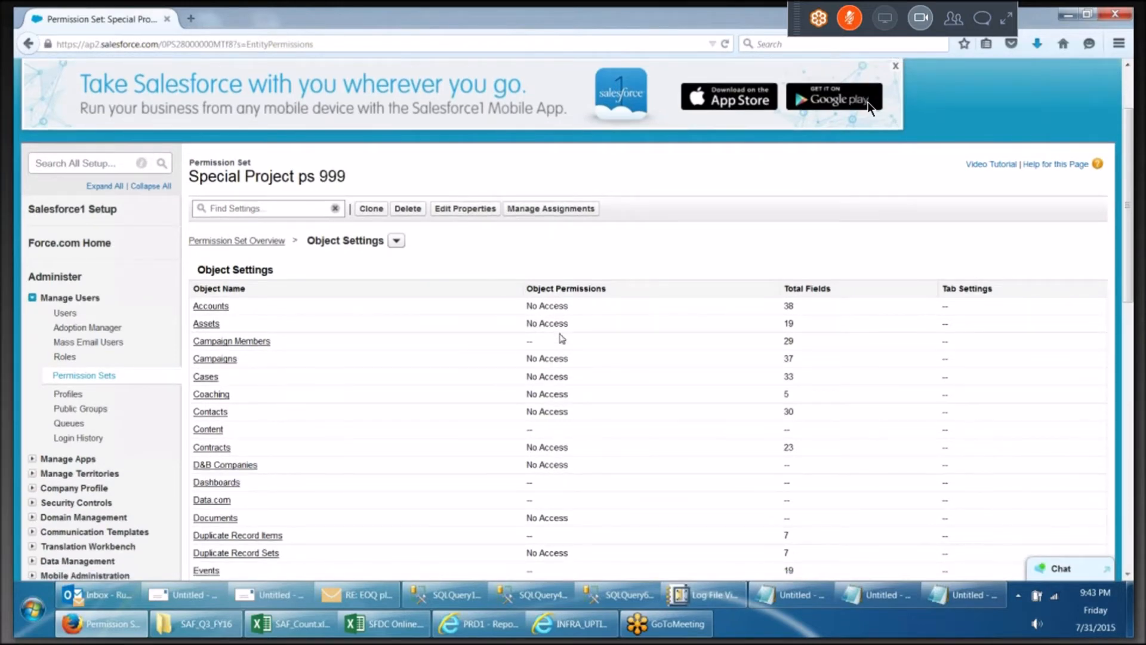
{"action": "scroll", "coordinate": [561, 338], "scroll_direction": "down", "scroll_amount": 2}
{"action": "scroll", "coordinate": [560, 320], "scroll_direction": "up", "scroll_amount": 2}
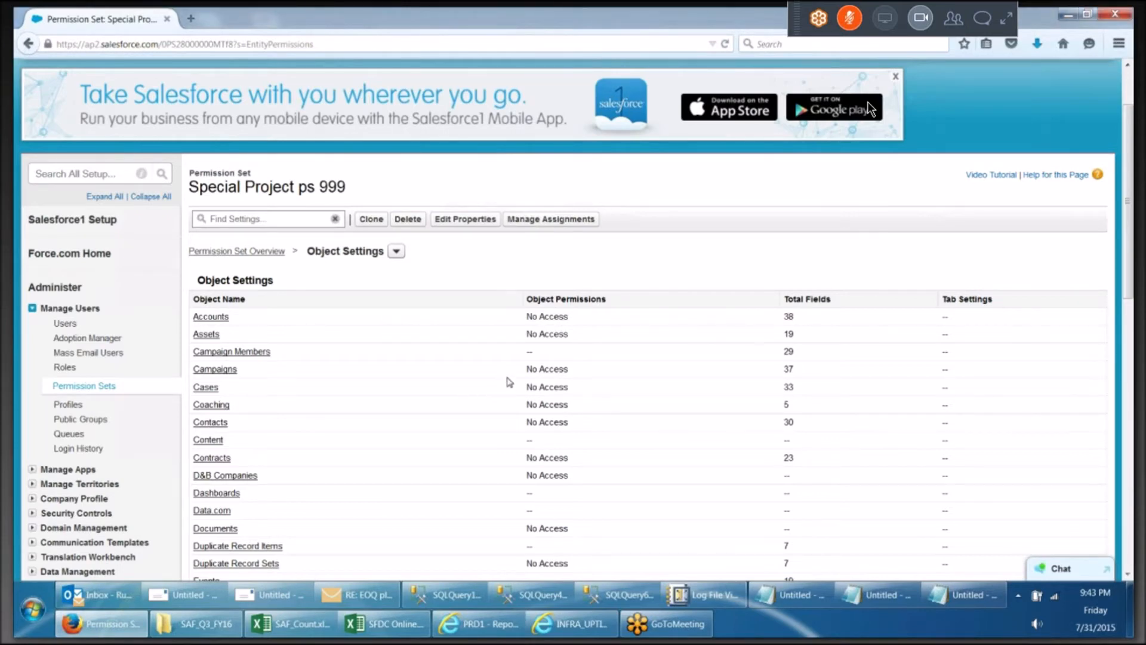
{"action": "scroll", "coordinate": [508, 382], "scroll_direction": "down", "scroll_amount": 6}
{"action": "scroll", "coordinate": [525, 382], "scroll_direction": "up", "scroll_amount": 8}
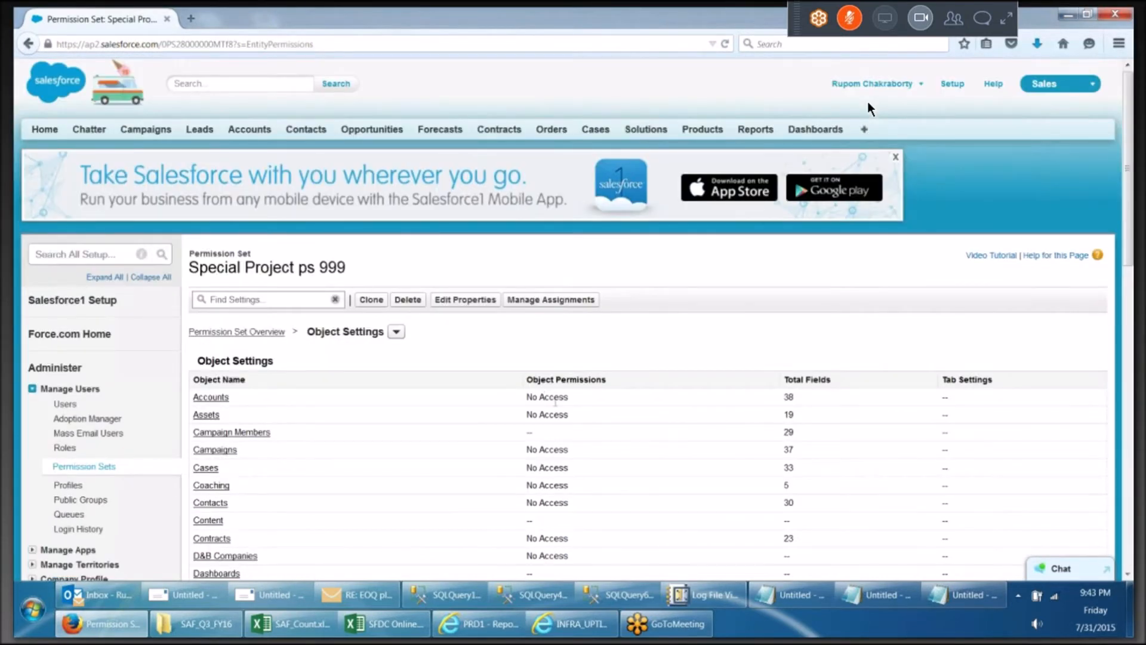
{"action": "left_click", "coordinate": [220, 400]}
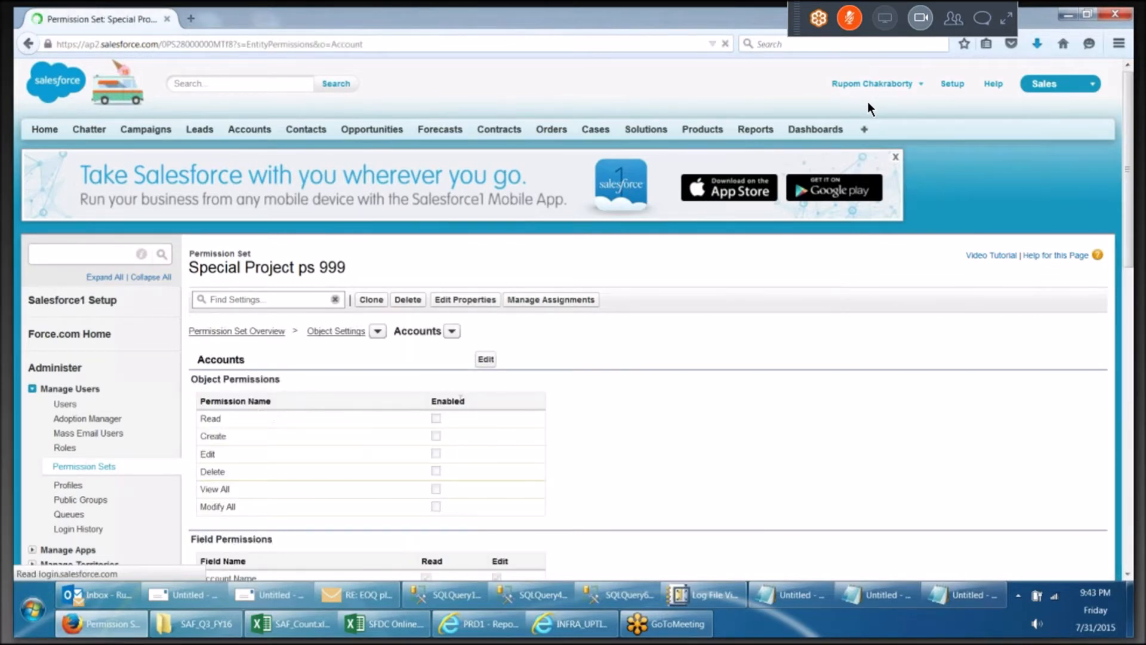
{"action": "left_click", "coordinate": [490, 364]}
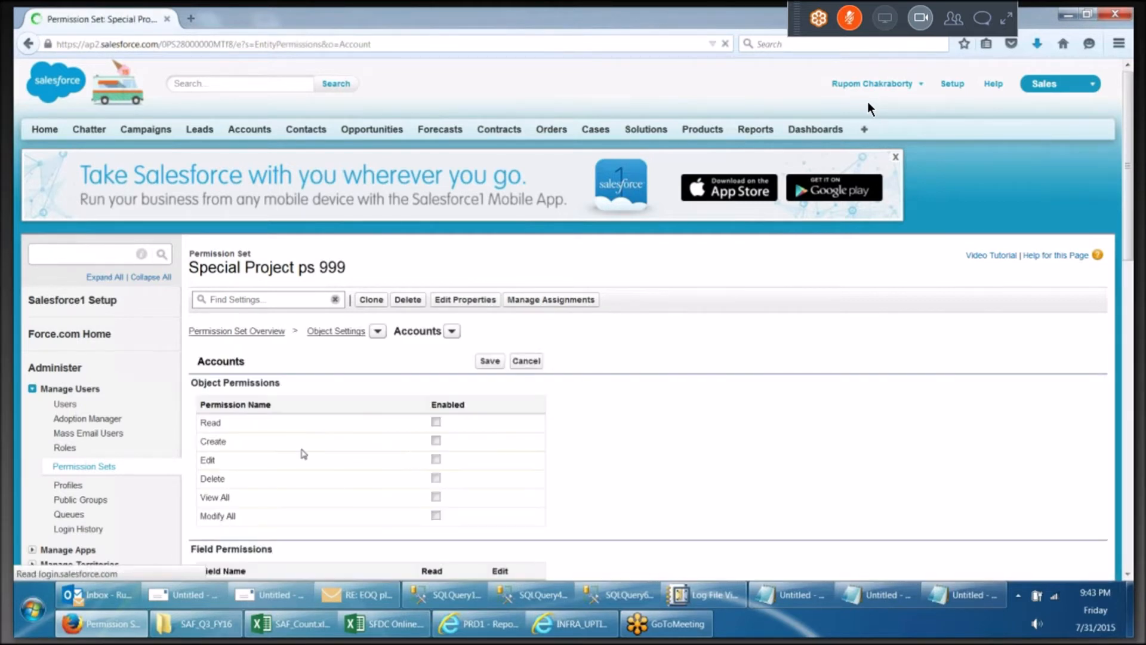
Open the Profiles setup page in a new browser tab and switch to it
{"action": "right_click", "coordinate": [73, 486]}
{"action": "key", "text": "Escape"}
{"action": "right_click", "coordinate": [70, 485]}
{"action": "left_click", "coordinate": [131, 494]}
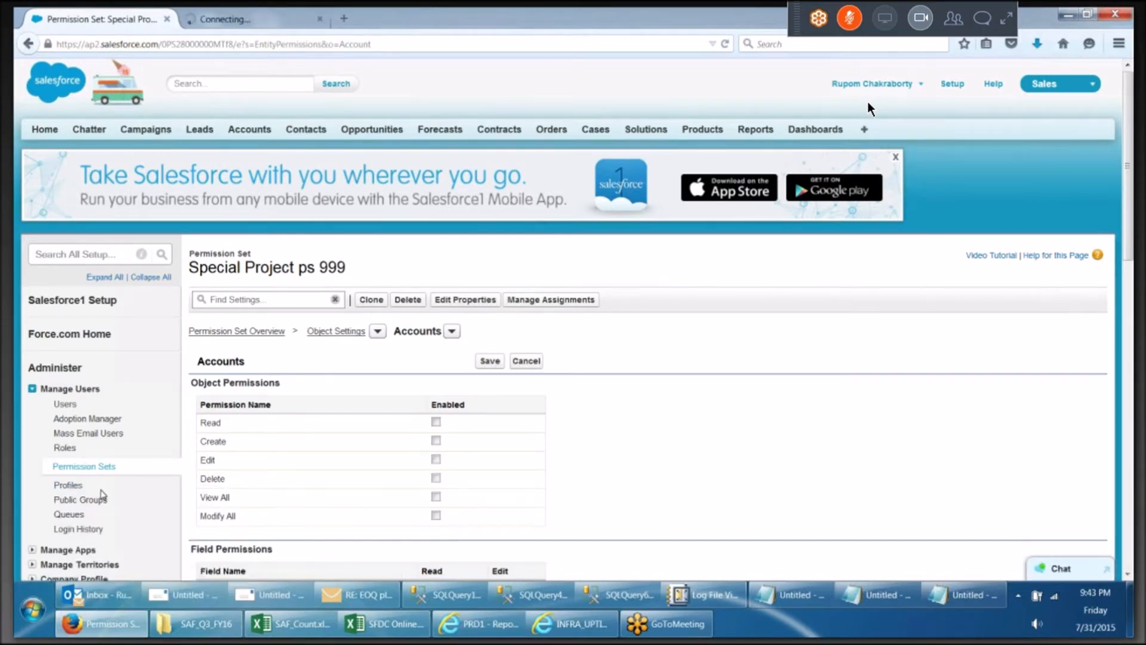
{"action": "left_click", "coordinate": [288, 19]}
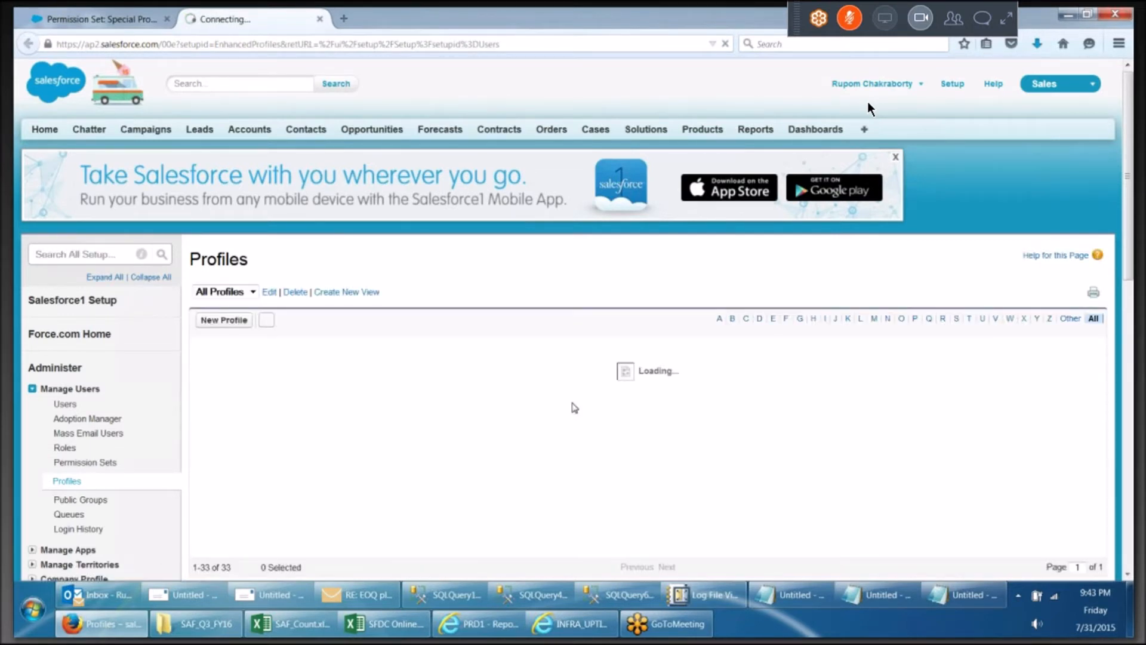
Open the Super User 99999 profile and review its page layouts and field-level security sections
{"action": "scroll", "coordinate": [577, 420], "scroll_direction": "down", "scroll_amount": 4}
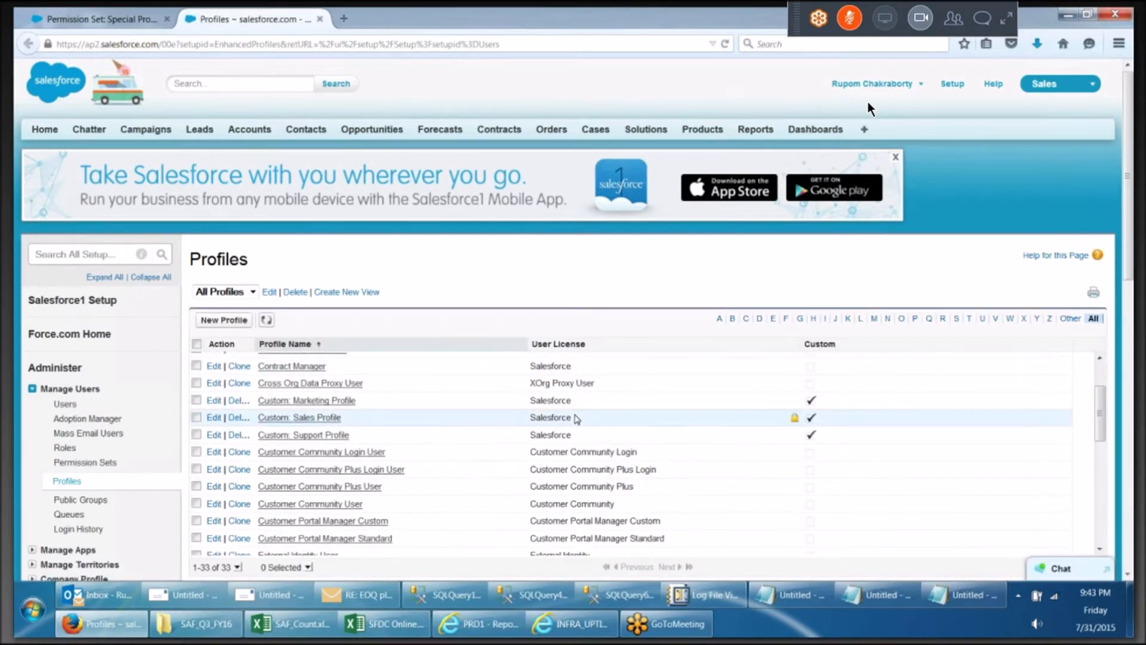
{"action": "scroll", "coordinate": [577, 420], "scroll_direction": "down", "scroll_amount": 5}
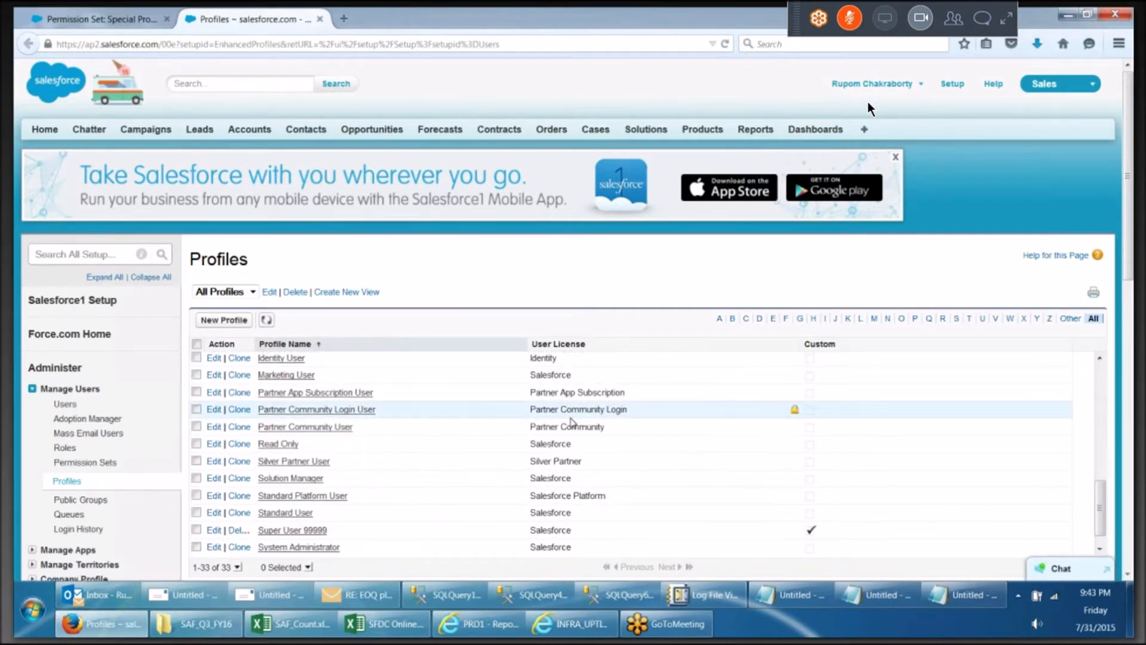
{"action": "left_click", "coordinate": [274, 516]}
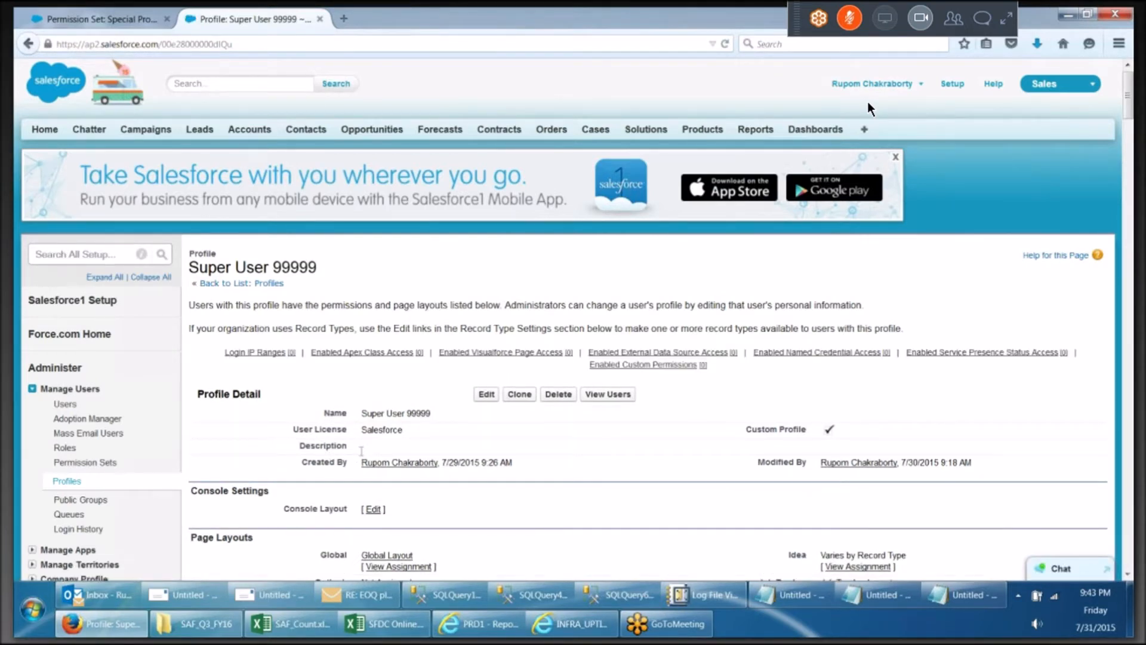
{"action": "scroll", "coordinate": [361, 451], "scroll_direction": "down", "scroll_amount": 1}
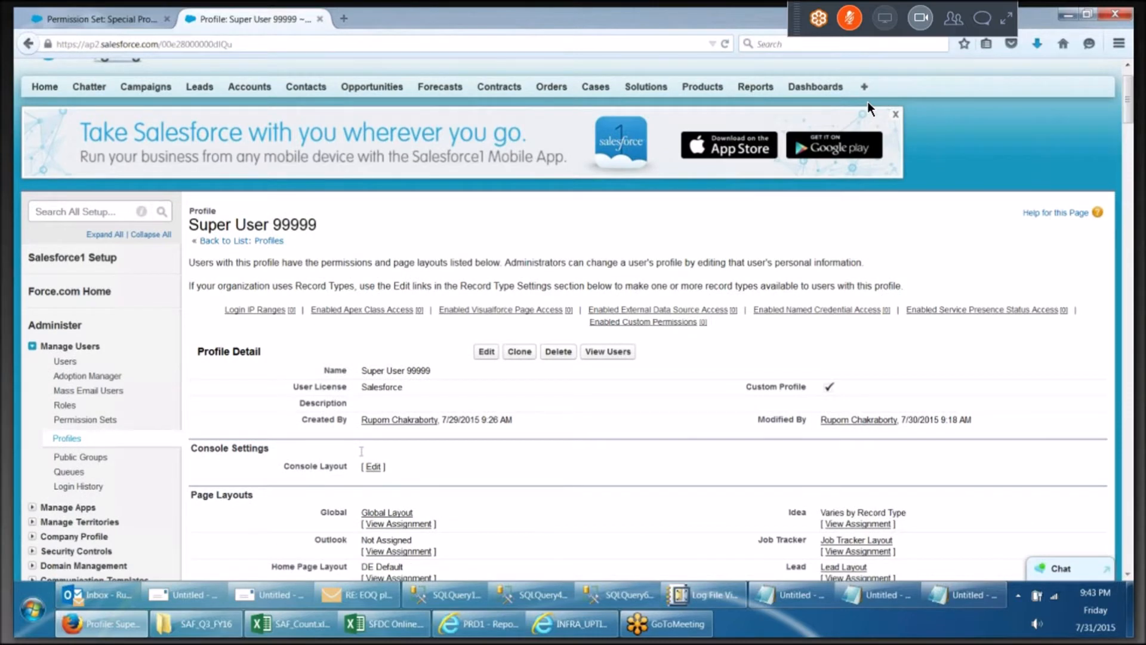
{"action": "scroll", "coordinate": [362, 451], "scroll_direction": "down", "scroll_amount": 3}
{"action": "scroll", "coordinate": [390, 323], "scroll_direction": "down", "scroll_amount": 2}
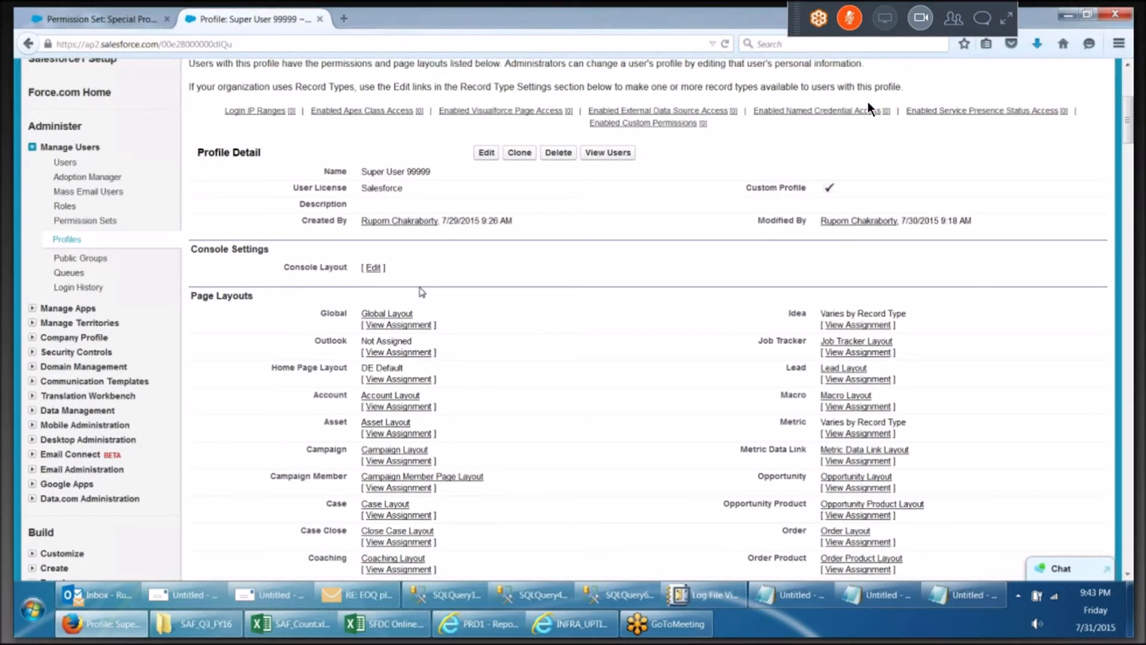
{"action": "scroll", "coordinate": [422, 292], "scroll_direction": "down", "scroll_amount": 8}
{"action": "scroll", "coordinate": [422, 293], "scroll_direction": "down", "scroll_amount": 6}
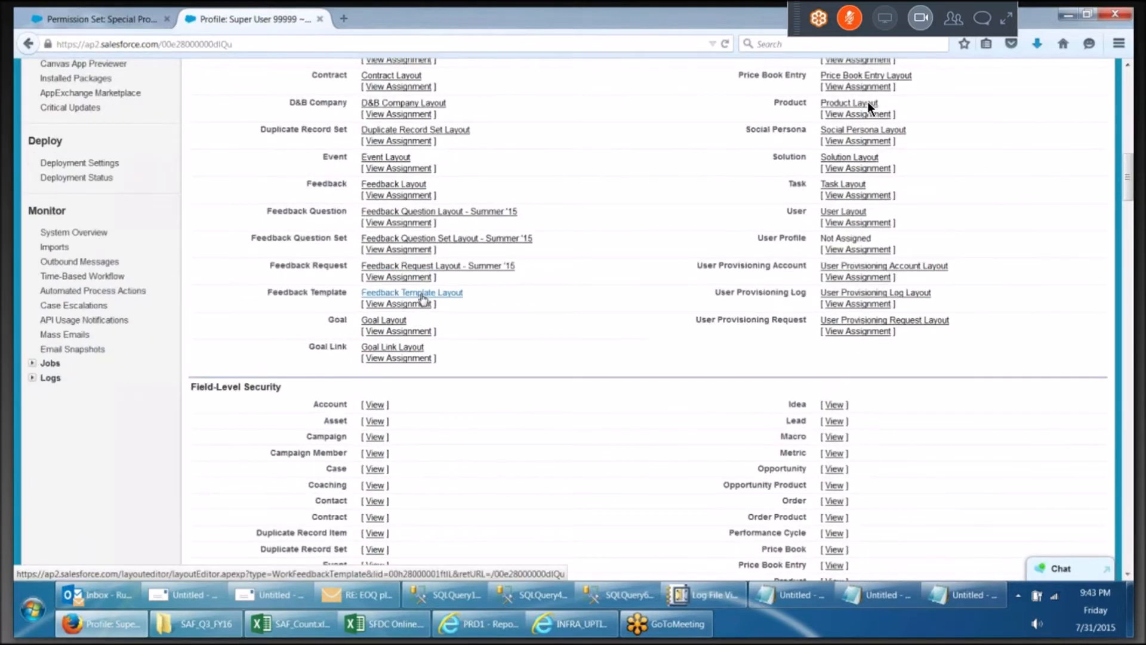
Review the Super User 99999 profile's tab settings, administrative permissions and standard object permissions
{"action": "scroll", "coordinate": [423, 296], "scroll_direction": "down", "scroll_amount": 12}
{"action": "scroll", "coordinate": [423, 299], "scroll_direction": "down", "scroll_amount": 18}
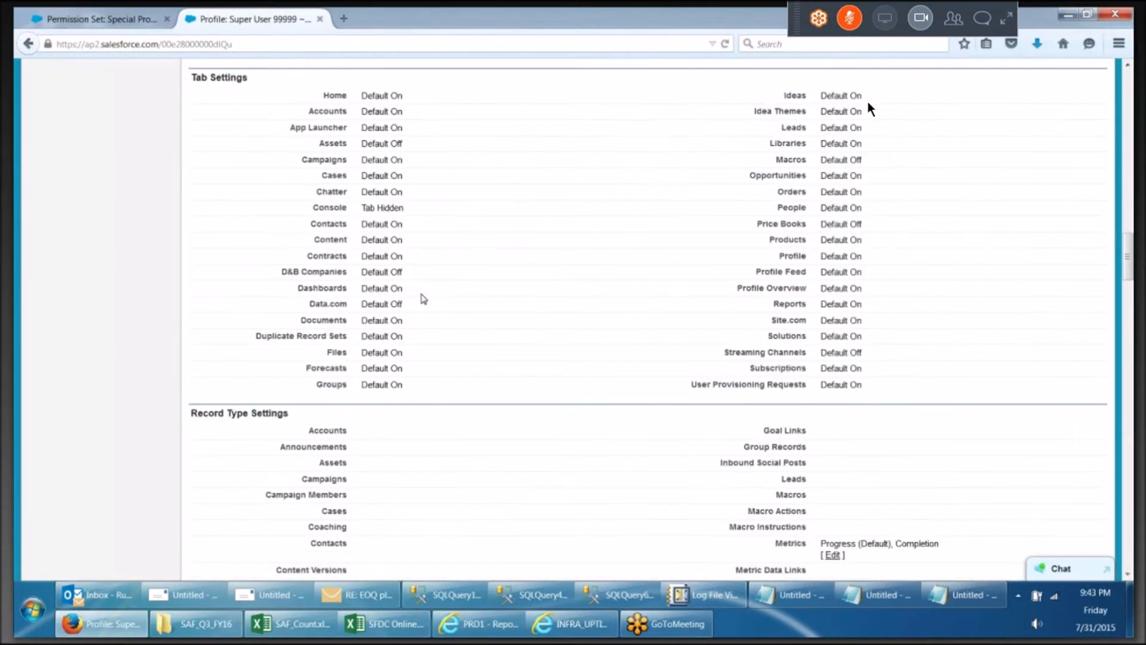
{"action": "scroll", "coordinate": [424, 298], "scroll_direction": "down", "scroll_amount": 15}
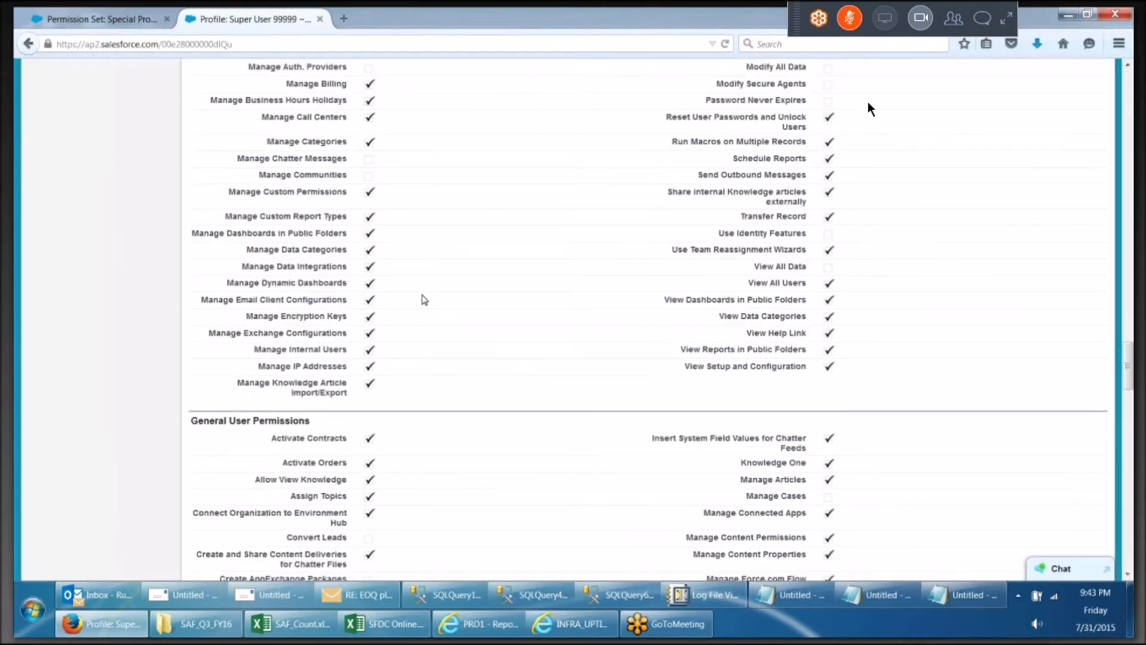
{"action": "scroll", "coordinate": [424, 299], "scroll_direction": "down", "scroll_amount": 20}
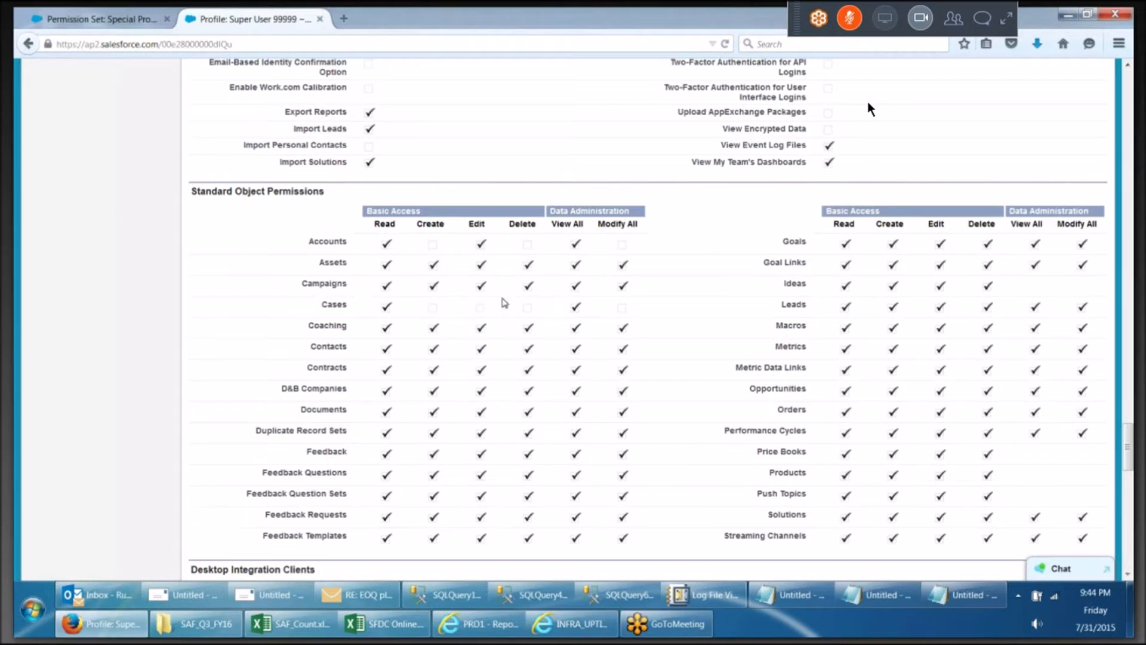
In the permission set, enable Create, Edit, Delete, View All and Modify All on Accounts and grant Read and Edit on the Fax field
{"action": "left_click", "coordinate": [76, 21]}
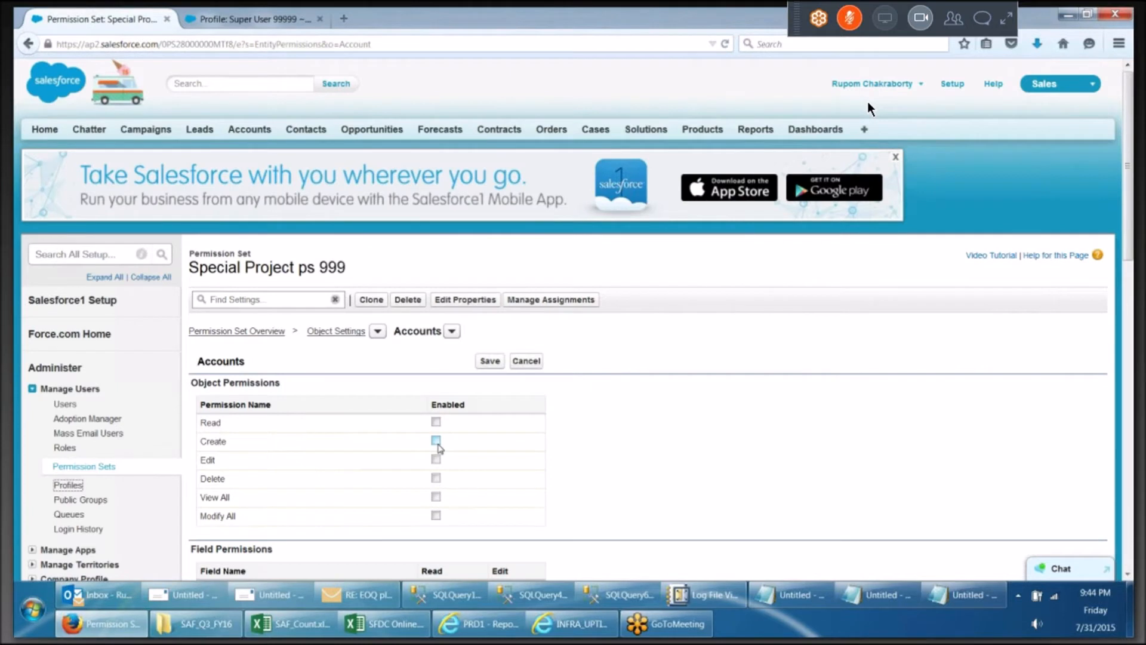
{"action": "left_click", "coordinate": [437, 442]}
{"action": "left_click", "coordinate": [436, 460]}
{"action": "left_click", "coordinate": [437, 479]}
{"action": "left_click", "coordinate": [436, 497]}
{"action": "left_click", "coordinate": [435, 515]}
{"action": "scroll", "coordinate": [481, 455], "scroll_direction": "down", "scroll_amount": 8}
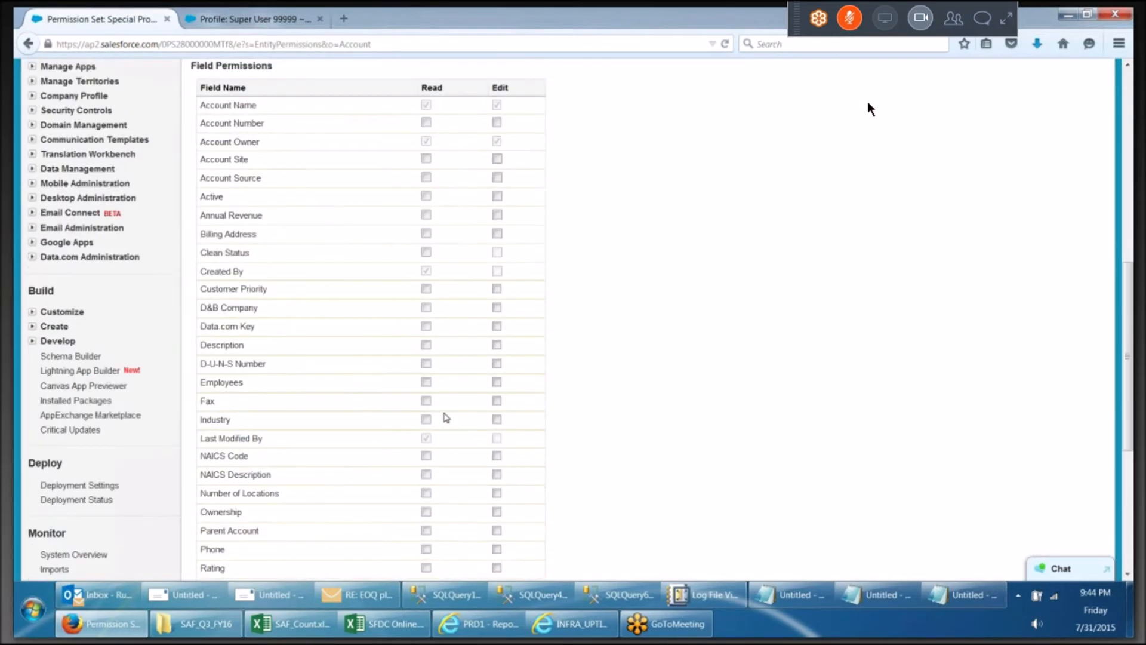
{"action": "left_click", "coordinate": [501, 403]}
Compare with the profile's object permissions, open its Account field-level security and inspect the Fax field
{"action": "left_click", "coordinate": [219, 15]}
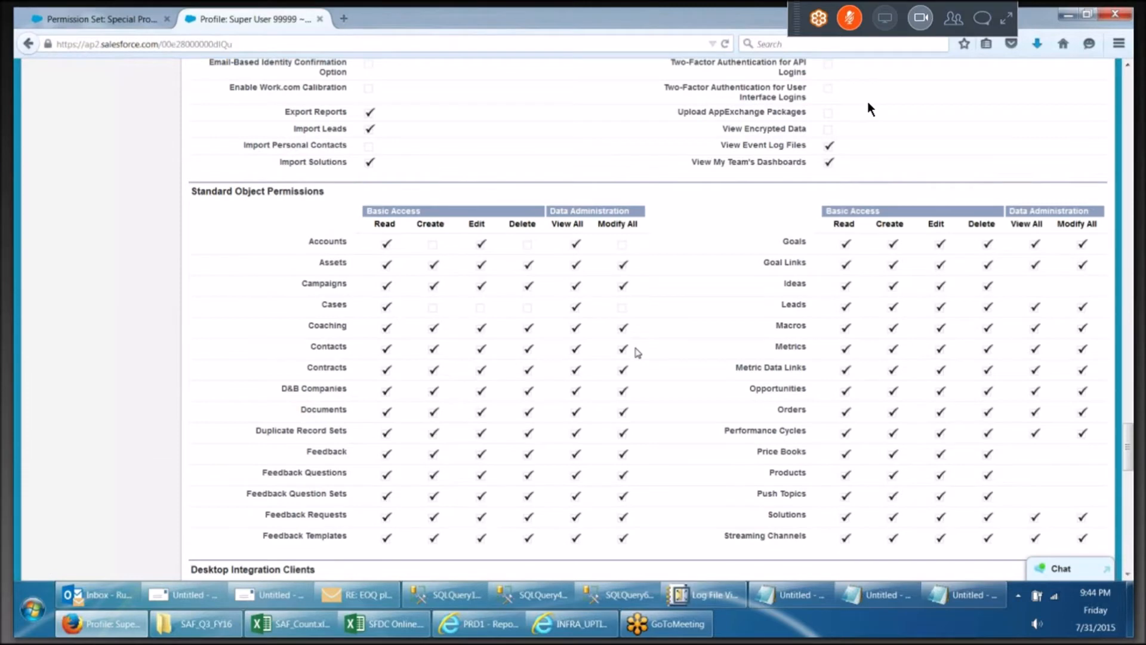
{"action": "scroll", "coordinate": [637, 353], "scroll_direction": "down", "scroll_amount": 15}
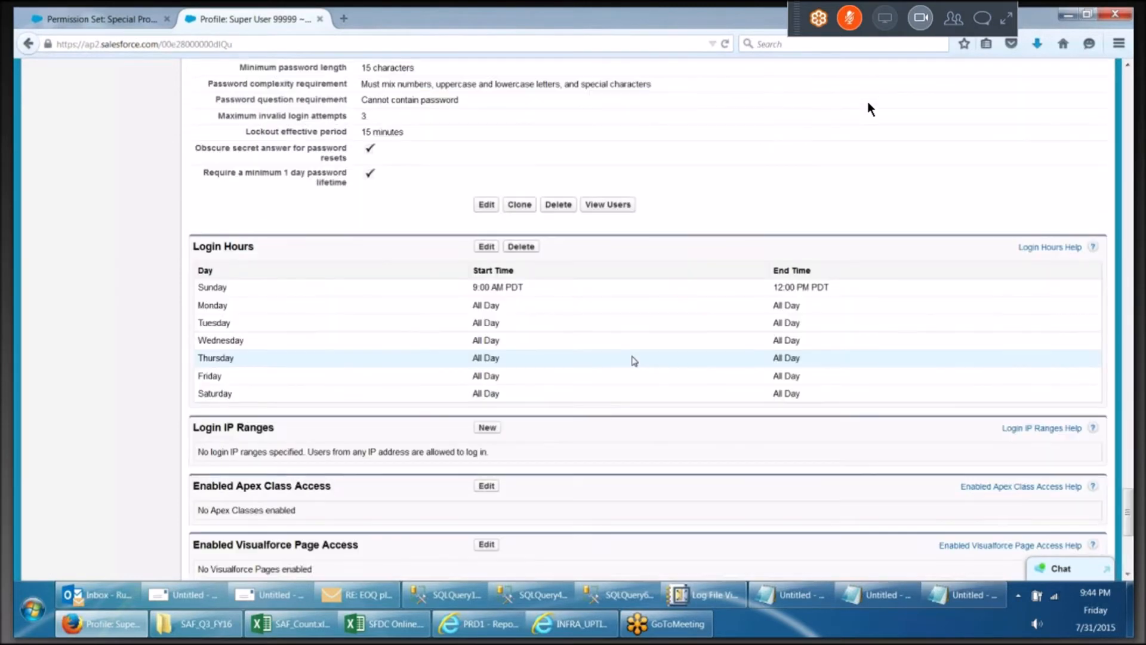
{"action": "scroll", "coordinate": [635, 362], "scroll_direction": "down", "scroll_amount": 2}
{"action": "scroll", "coordinate": [636, 362], "scroll_direction": "up", "scroll_amount": 15}
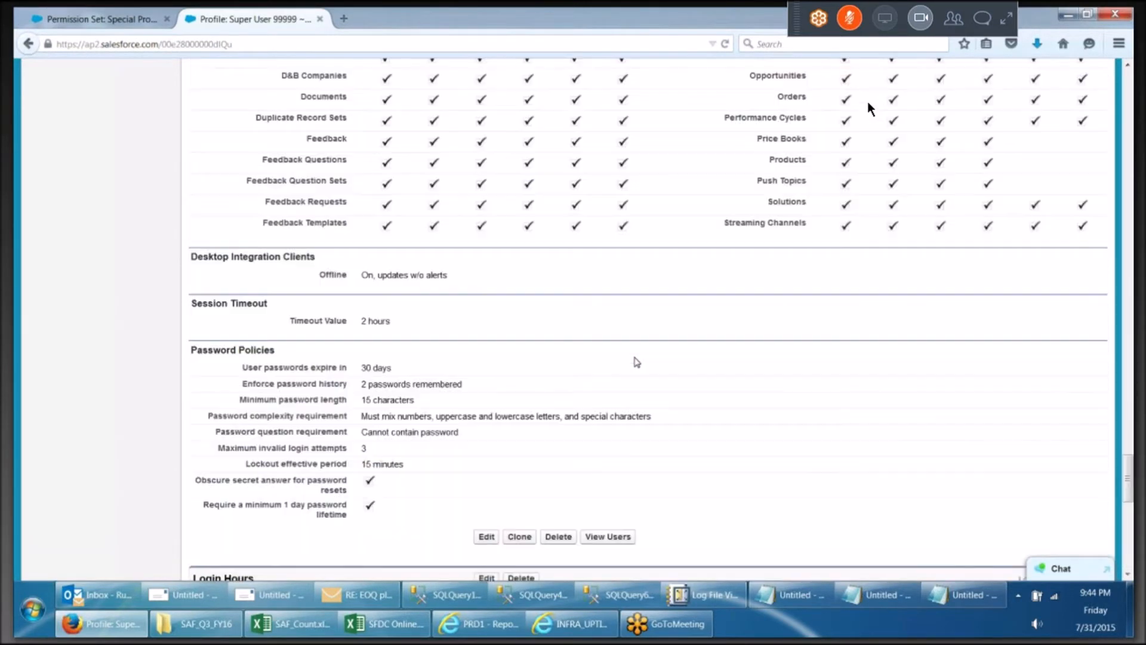
{"action": "scroll", "coordinate": [636, 361], "scroll_direction": "up", "scroll_amount": 20}
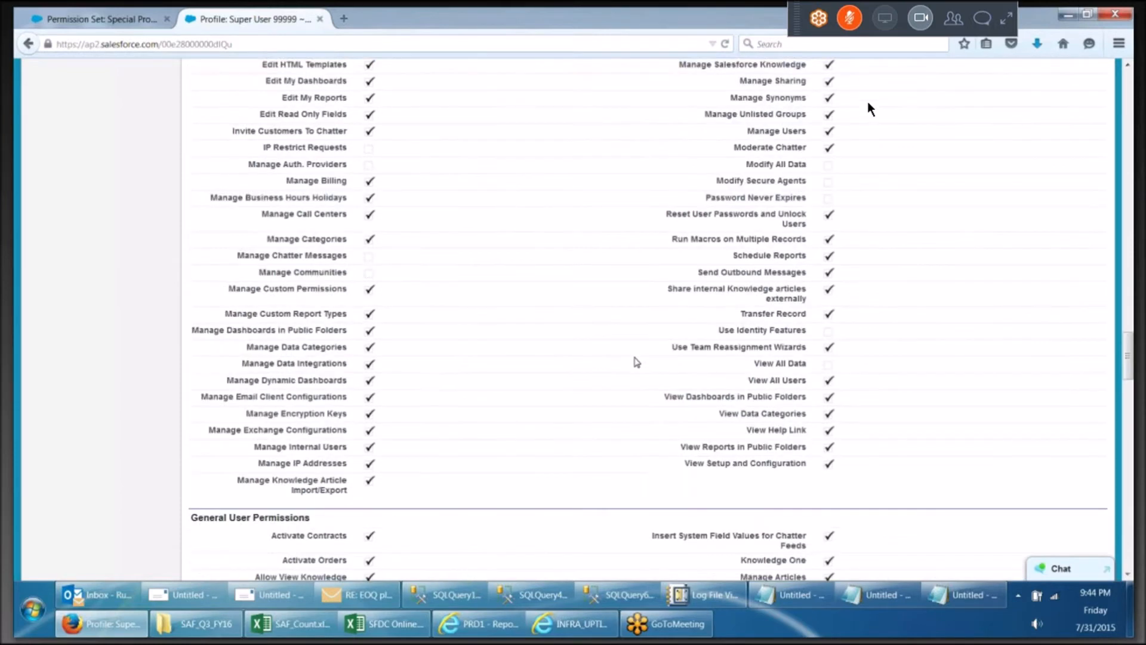
{"action": "scroll", "coordinate": [637, 362], "scroll_direction": "up", "scroll_amount": 10}
{"action": "scroll", "coordinate": [637, 362], "scroll_direction": "up", "scroll_amount": 4}
{"action": "scroll", "coordinate": [637, 361], "scroll_direction": "up", "scroll_amount": 4}
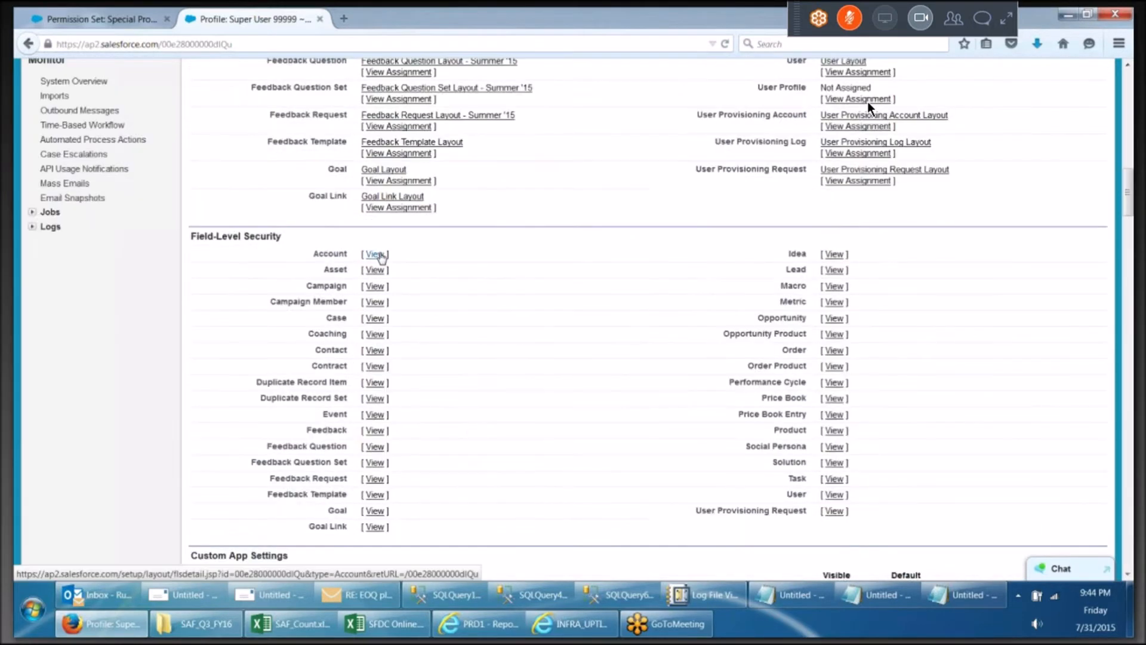
{"action": "left_click", "coordinate": [375, 255]}
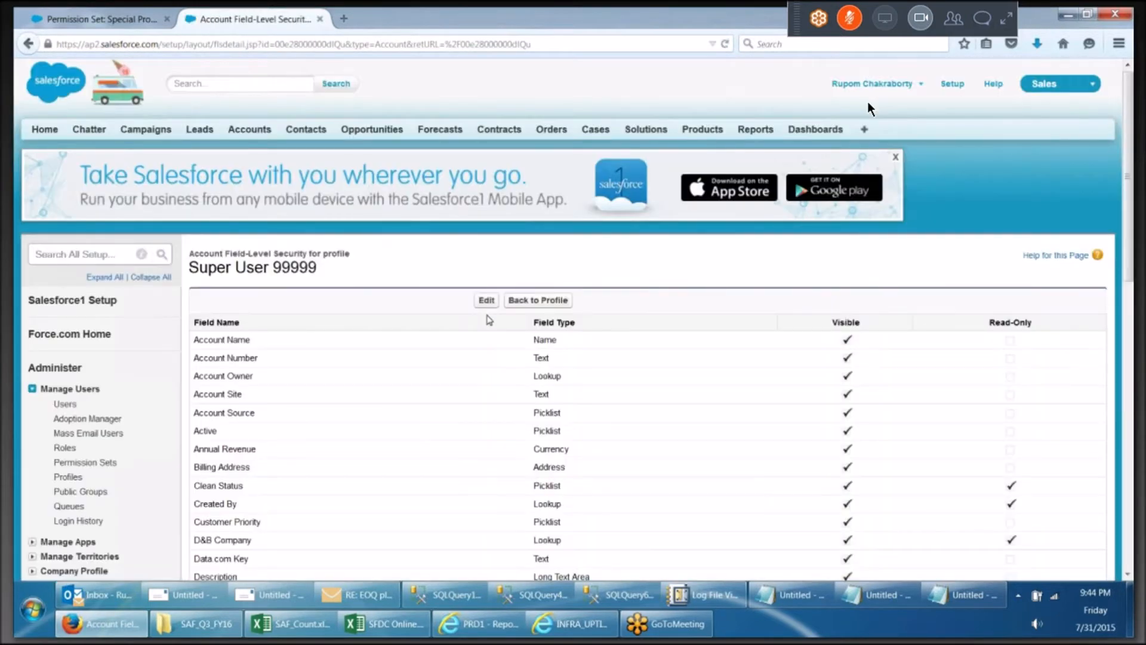
{"action": "scroll", "coordinate": [490, 320], "scroll_direction": "down", "scroll_amount": 5}
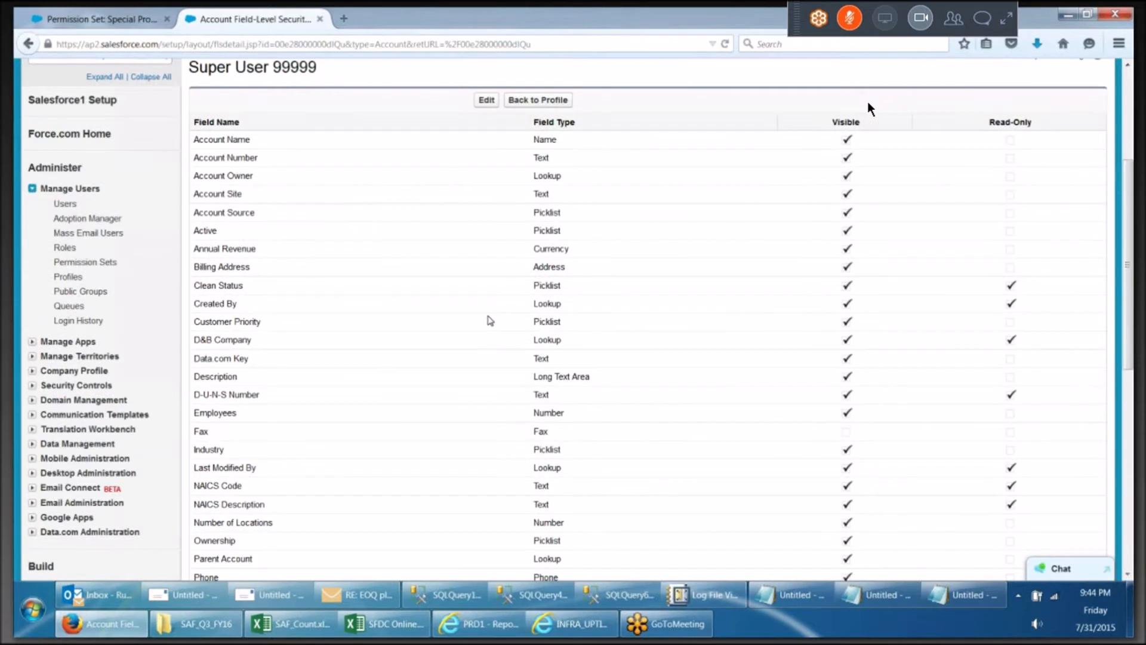
{"action": "double_click", "coordinate": [197, 310]}
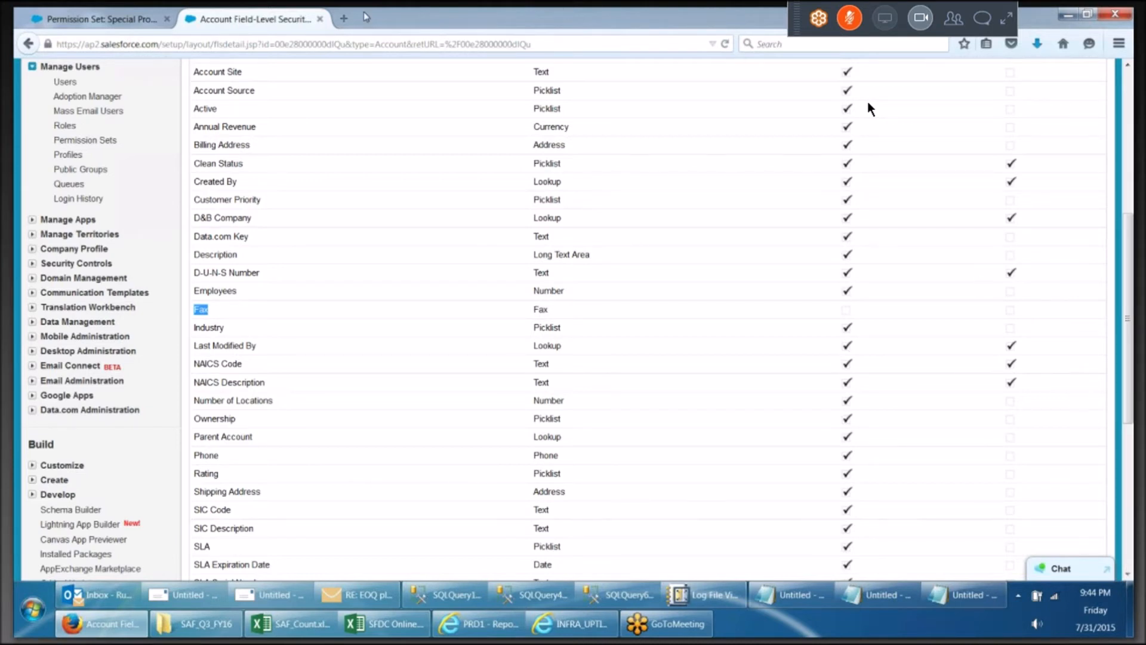
Save the permission set's Accounts object and field permissions
{"action": "left_click", "coordinate": [152, 19]}
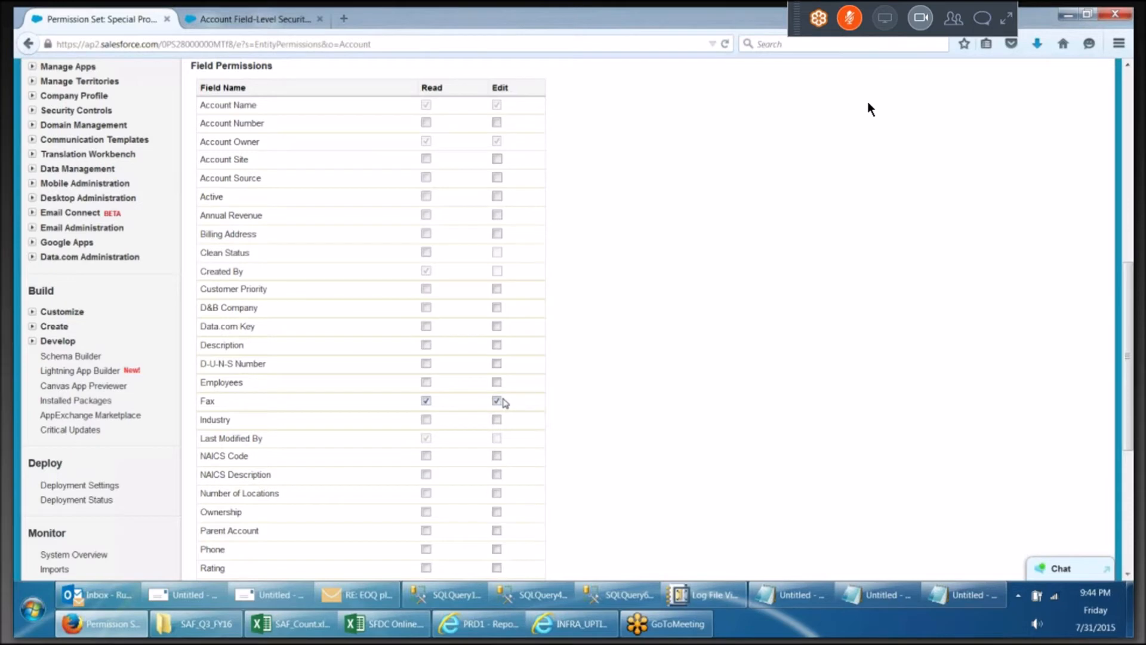
{"action": "scroll", "coordinate": [505, 403], "scroll_direction": "up", "scroll_amount": 5}
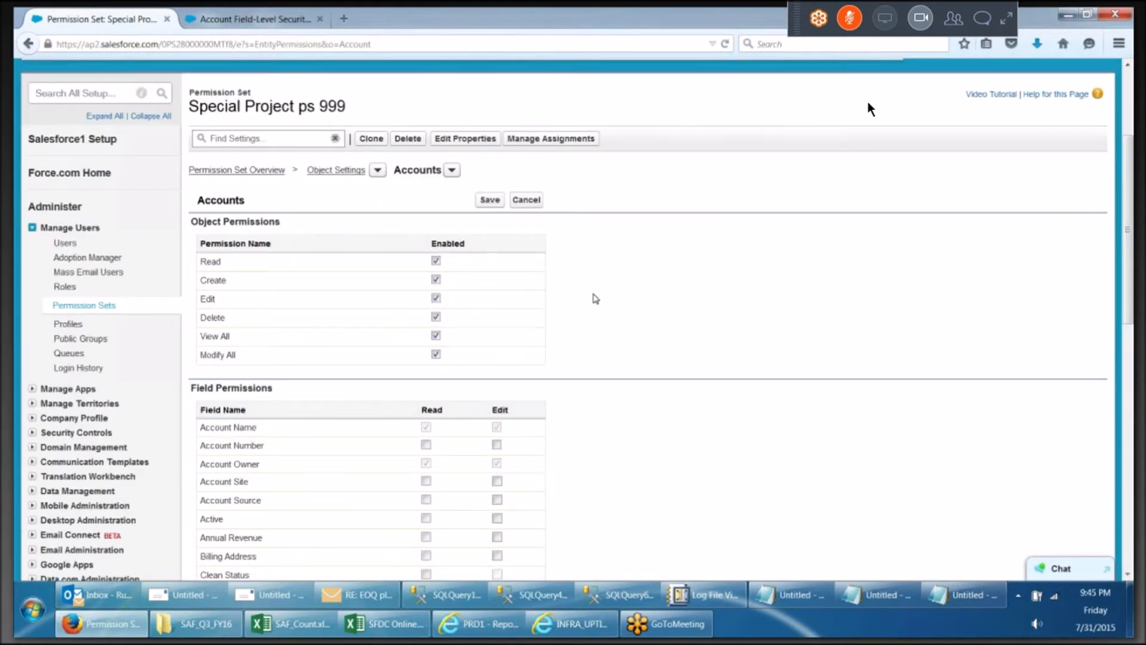
{"action": "scroll", "coordinate": [596, 298], "scroll_direction": "down", "scroll_amount": 7}
{"action": "scroll", "coordinate": [600, 305], "scroll_direction": "up", "scroll_amount": 5}
{"action": "scroll", "coordinate": [600, 305], "scroll_direction": "up", "scroll_amount": 4}
{"action": "scroll", "coordinate": [599, 304], "scroll_direction": "down", "scroll_amount": 3}
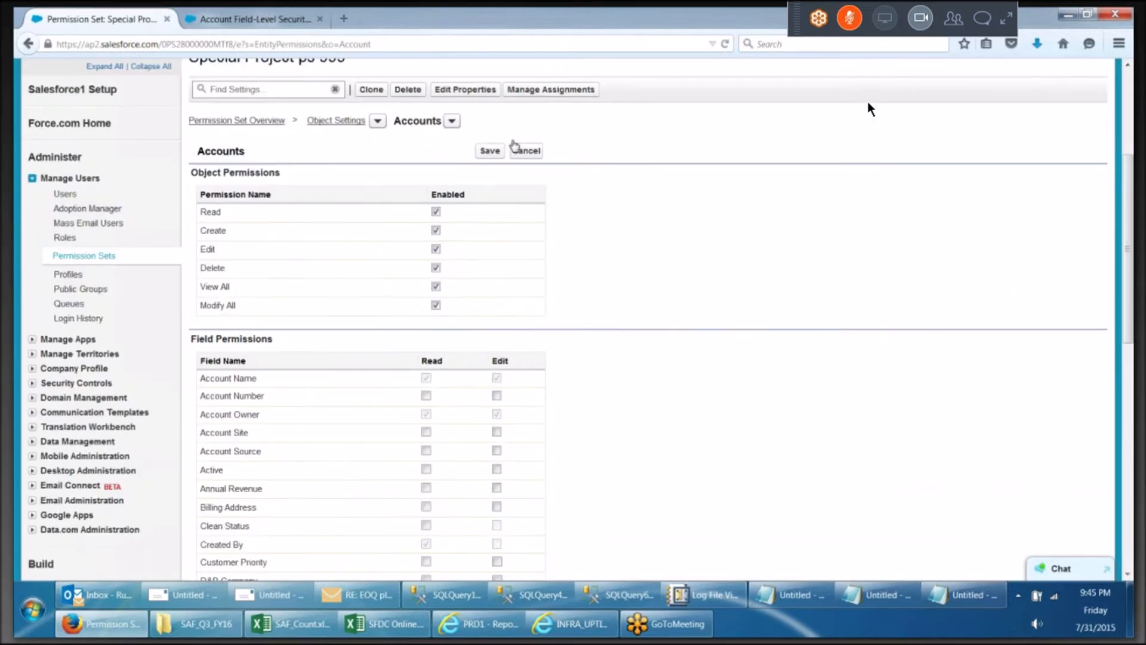
{"action": "left_click", "coordinate": [488, 147]}
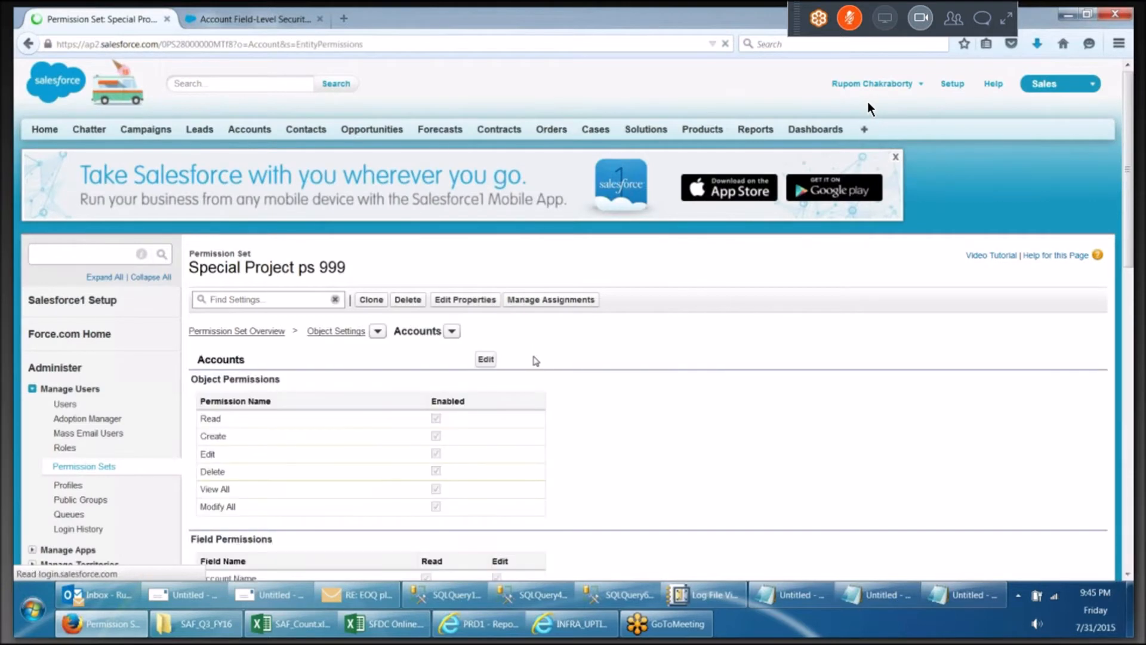
Open the permission set's App Permissions from the permission set overview
{"action": "scroll", "coordinate": [532, 360], "scroll_direction": "down", "scroll_amount": 3}
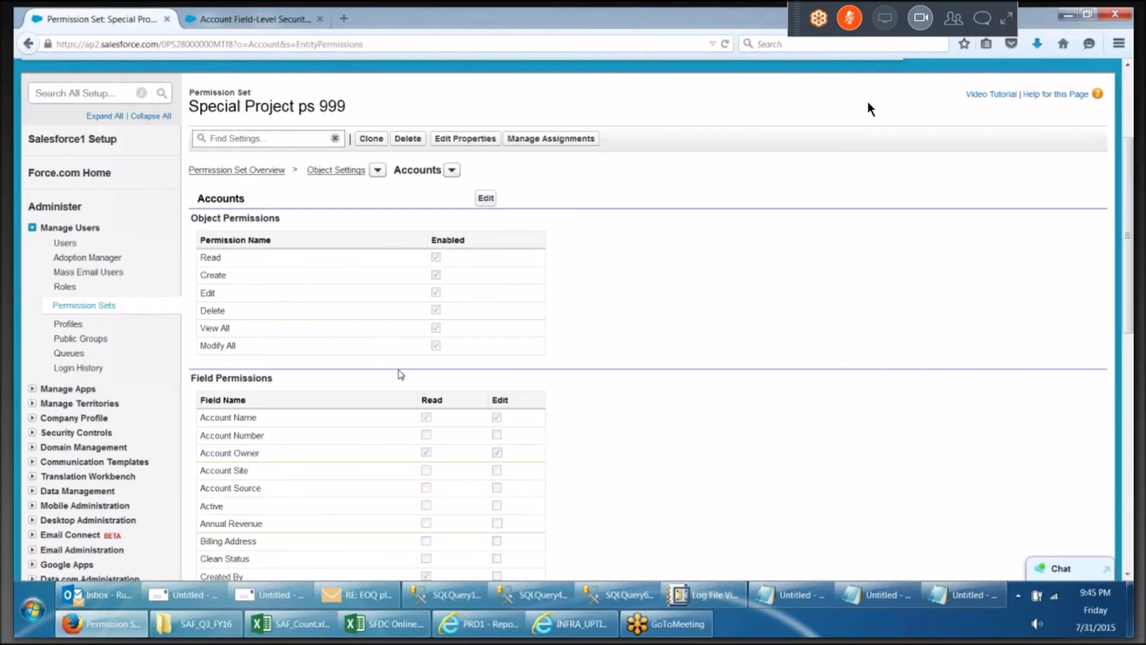
{"action": "scroll", "coordinate": [454, 418], "scroll_direction": "down", "scroll_amount": 10}
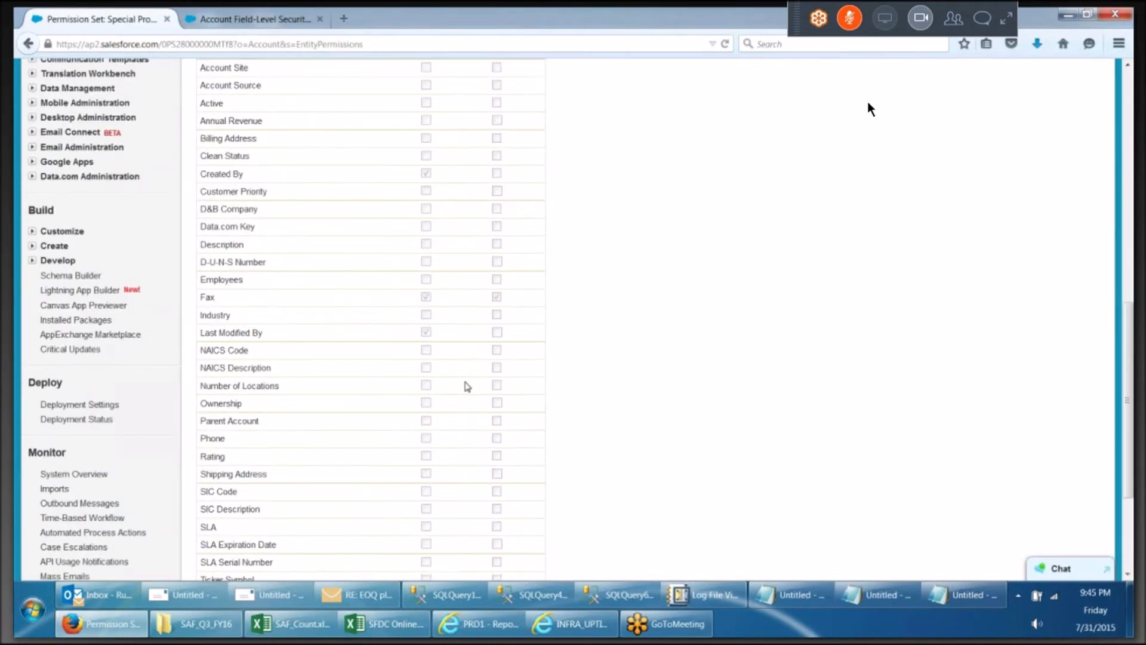
{"action": "scroll", "coordinate": [467, 387], "scroll_direction": "up", "scroll_amount": 10}
{"action": "scroll", "coordinate": [419, 305], "scroll_direction": "up", "scroll_amount": 4}
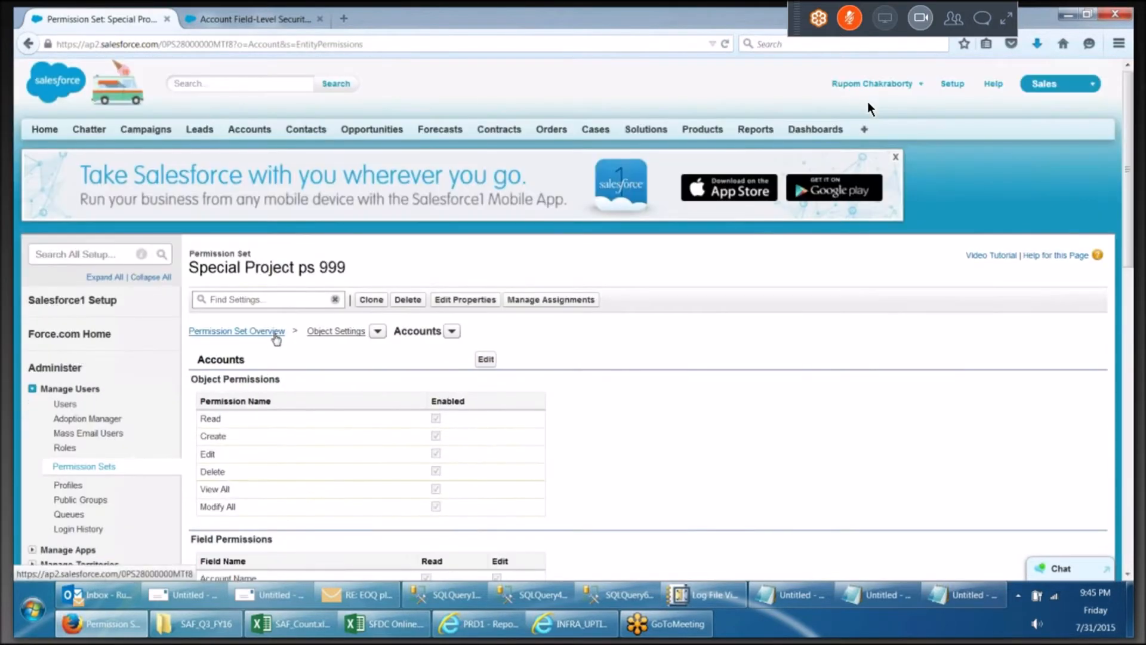
{"action": "left_click", "coordinate": [272, 335]}
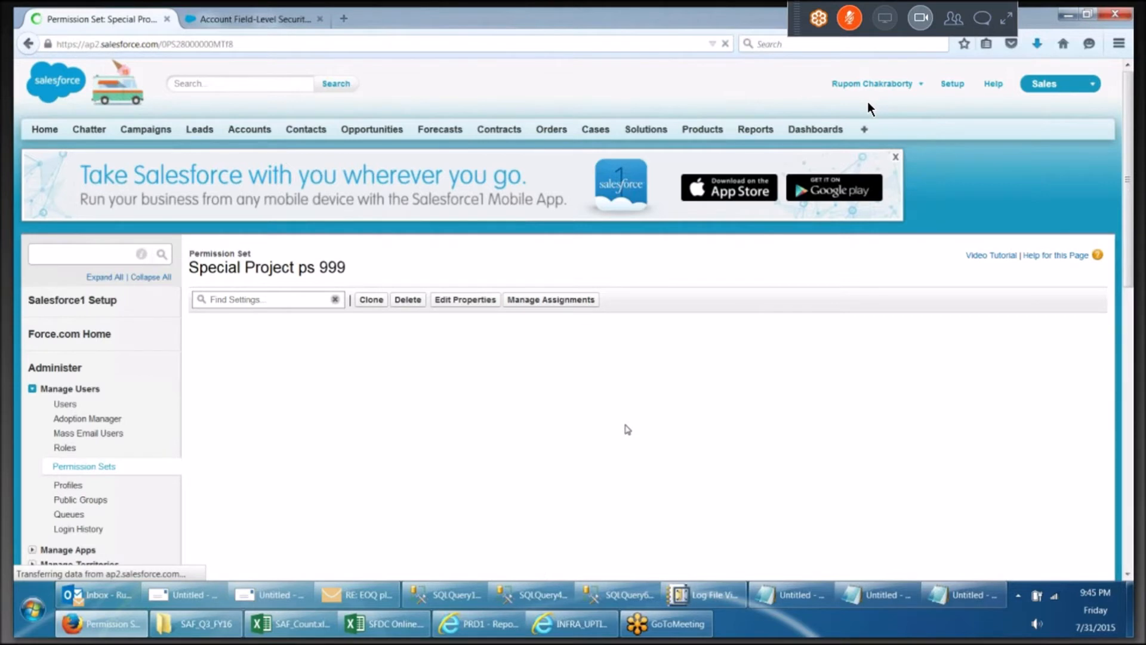
{"action": "scroll", "coordinate": [628, 429], "scroll_direction": "down", "scroll_amount": 5}
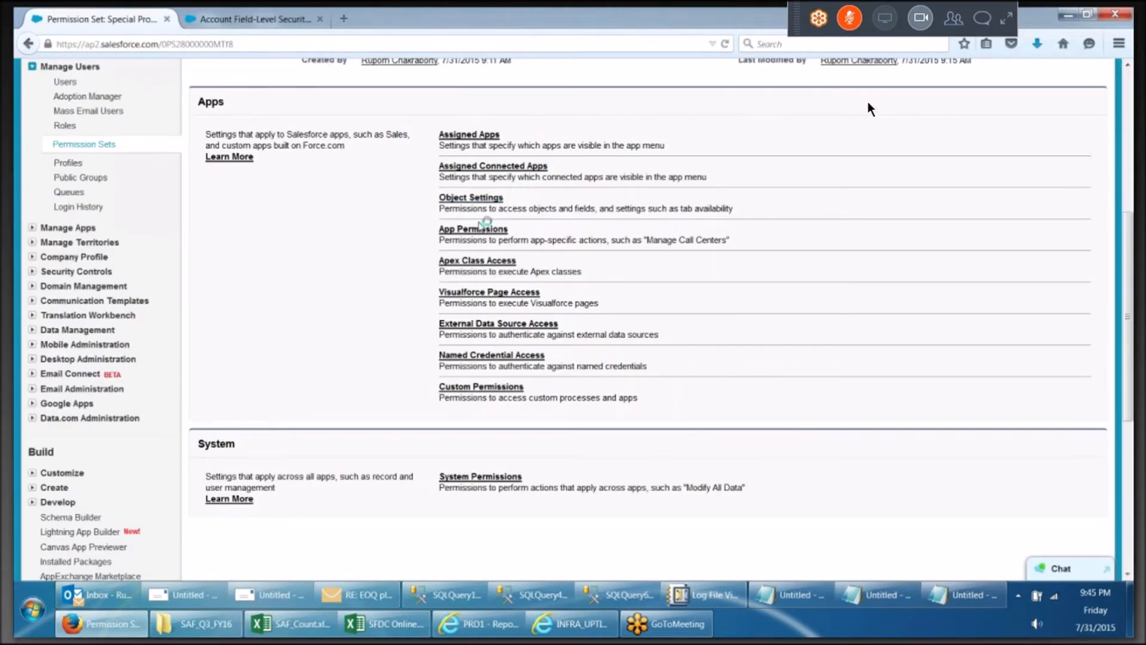
{"action": "left_click", "coordinate": [482, 231]}
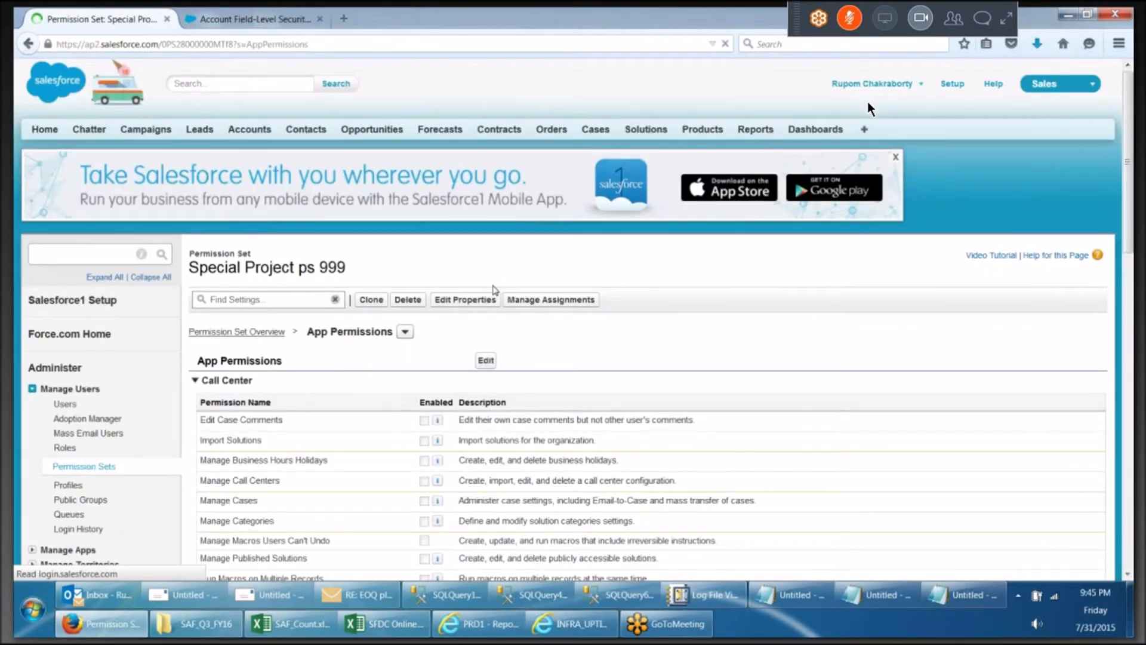
Edit the app permissions and enable Manage Call Centers under Call Center
{"action": "scroll", "coordinate": [494, 289], "scroll_direction": "down", "scroll_amount": 5}
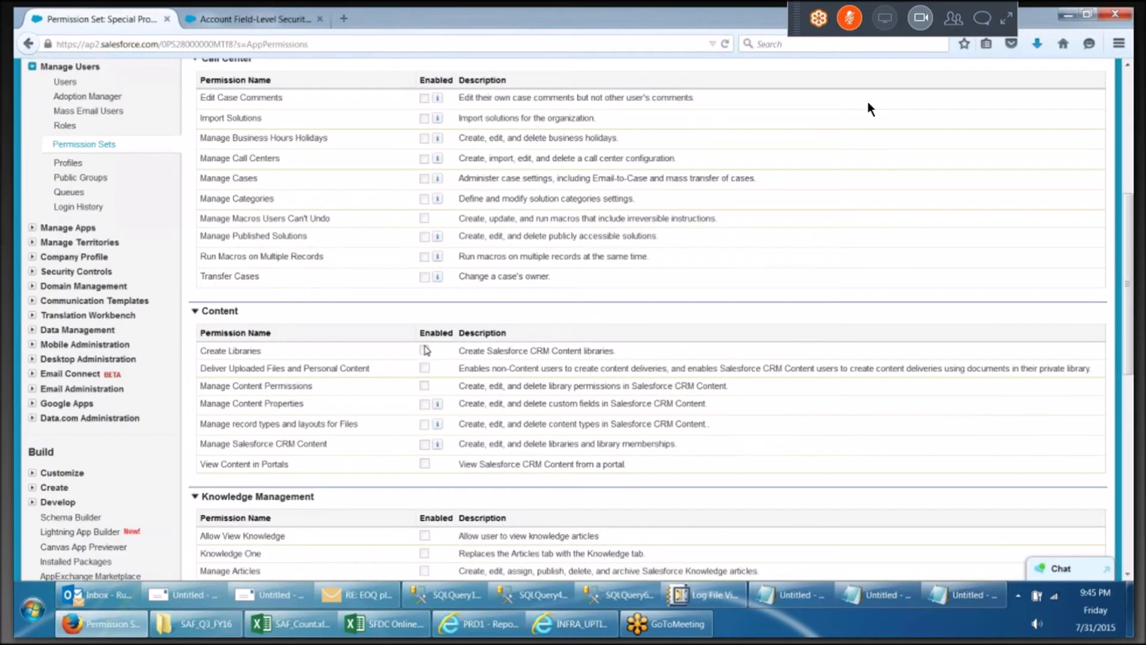
{"action": "scroll", "coordinate": [424, 352], "scroll_direction": "up", "scroll_amount": 1}
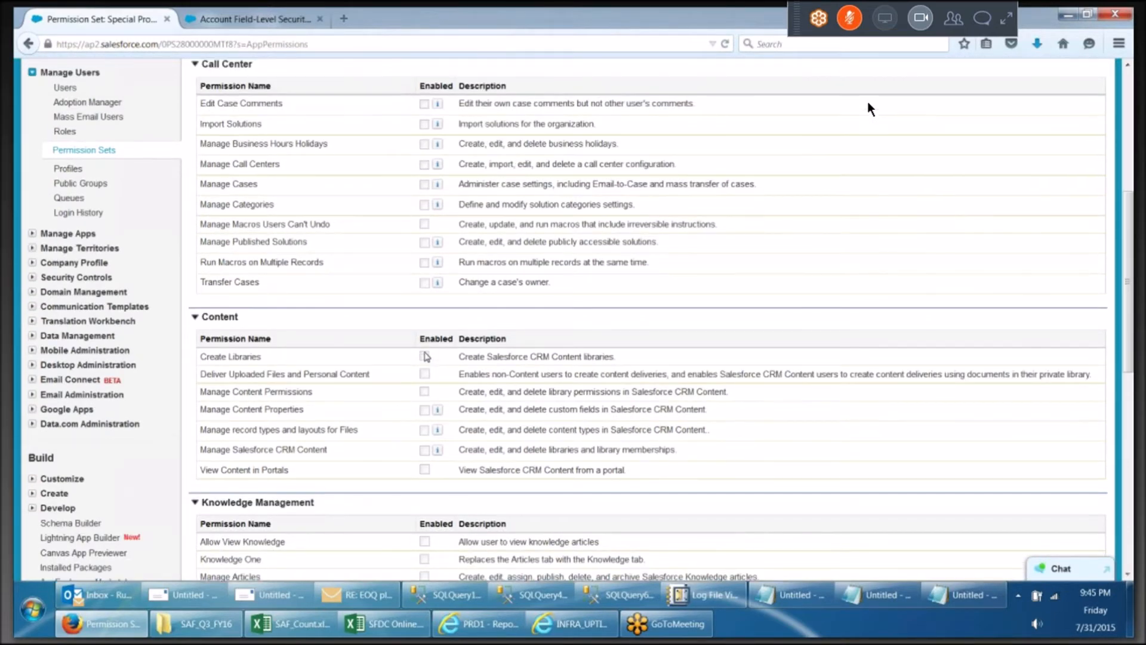
{"action": "scroll", "coordinate": [466, 290], "scroll_direction": "up", "scroll_amount": 4}
{"action": "left_click", "coordinate": [472, 282]}
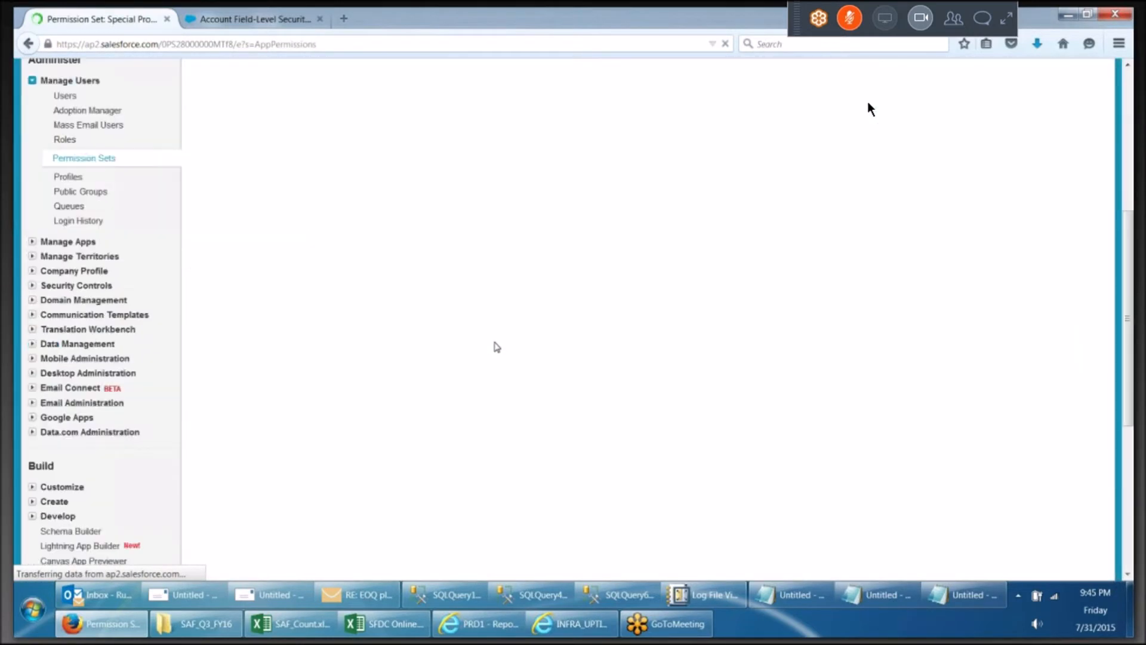
{"action": "left_click", "coordinate": [425, 324]}
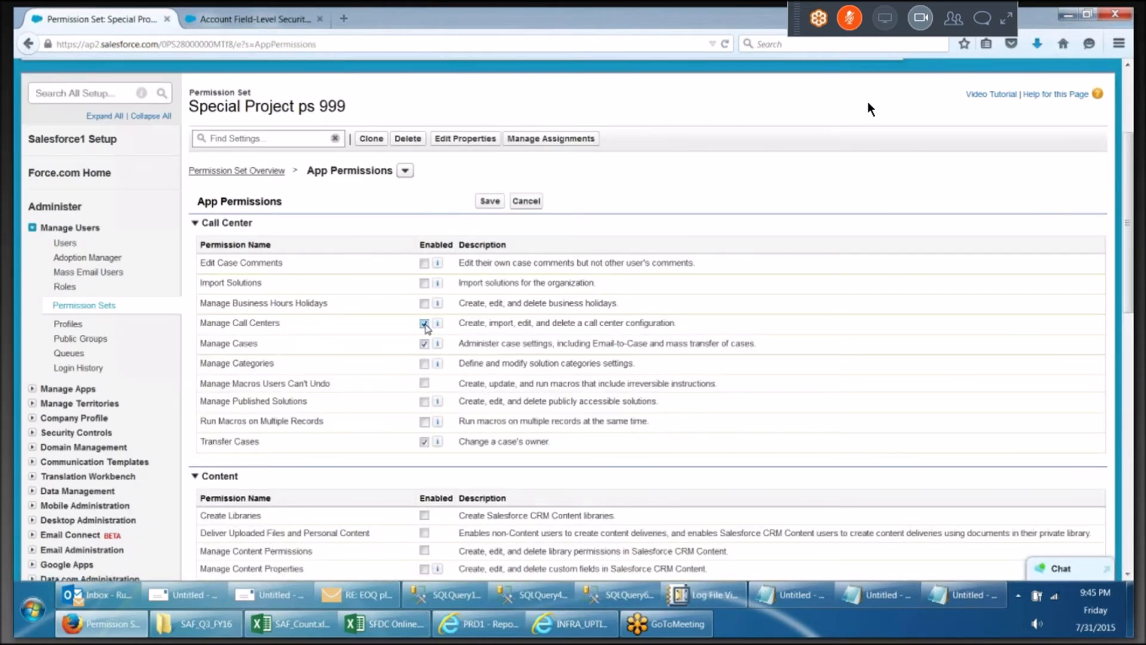
Enable Manage Articles under Knowledge Management and Convert Leads under Sales
{"action": "scroll", "coordinate": [432, 335], "scroll_direction": "down", "scroll_amount": 1}
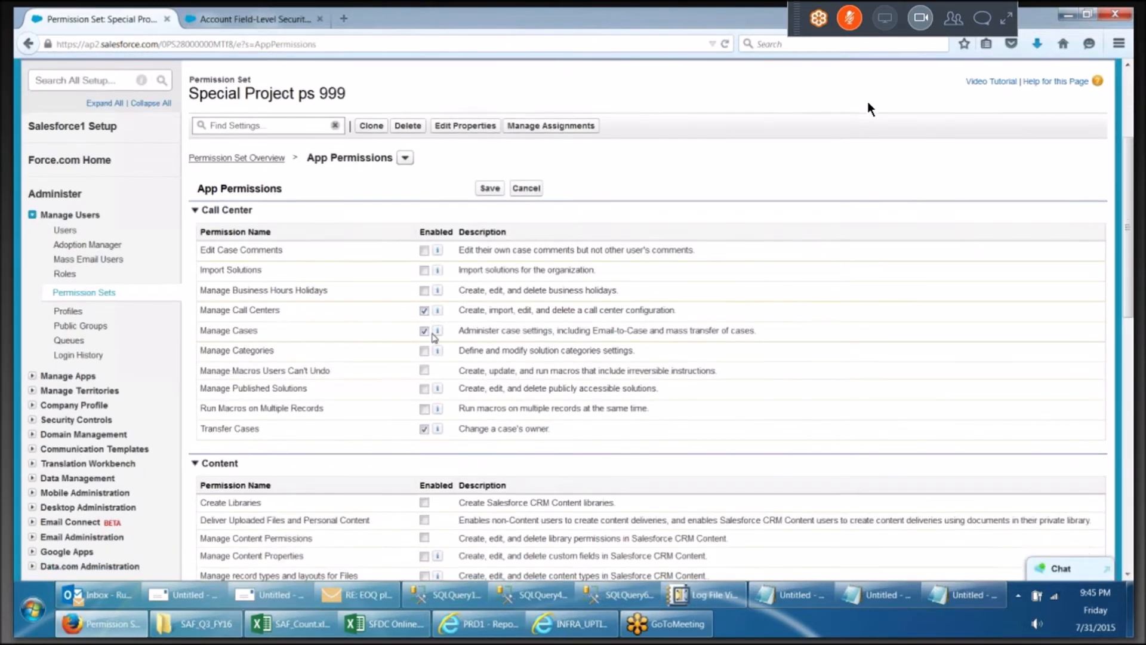
{"action": "scroll", "coordinate": [434, 337], "scroll_direction": "down", "scroll_amount": 3}
{"action": "scroll", "coordinate": [434, 338], "scroll_direction": "down", "scroll_amount": 4}
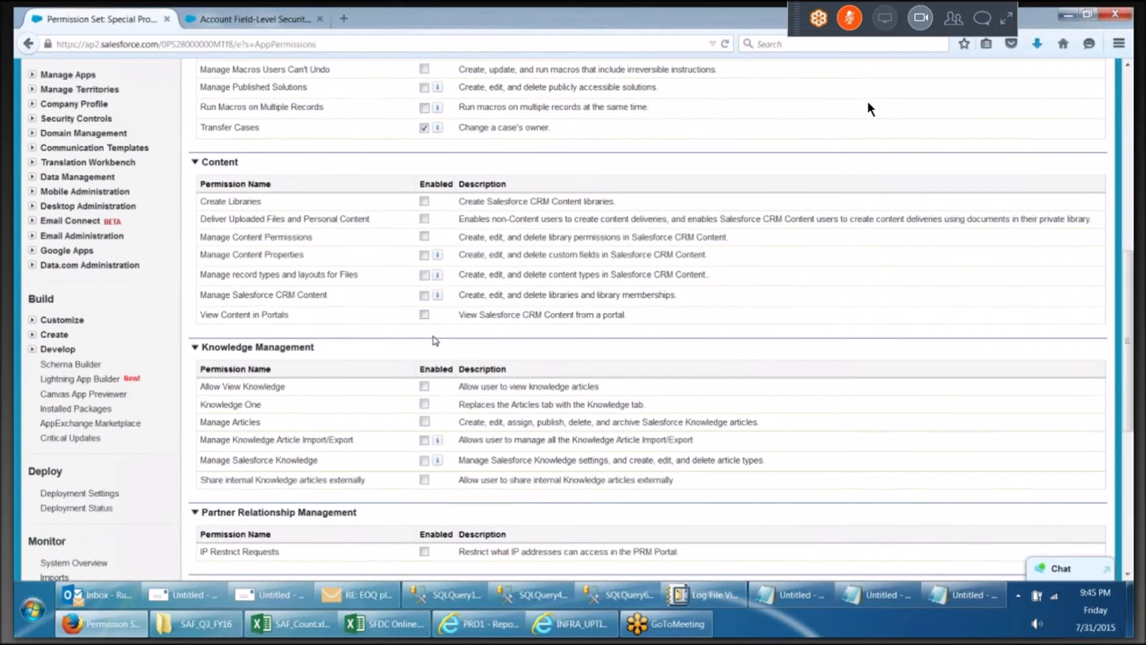
{"action": "left_click", "coordinate": [424, 252]}
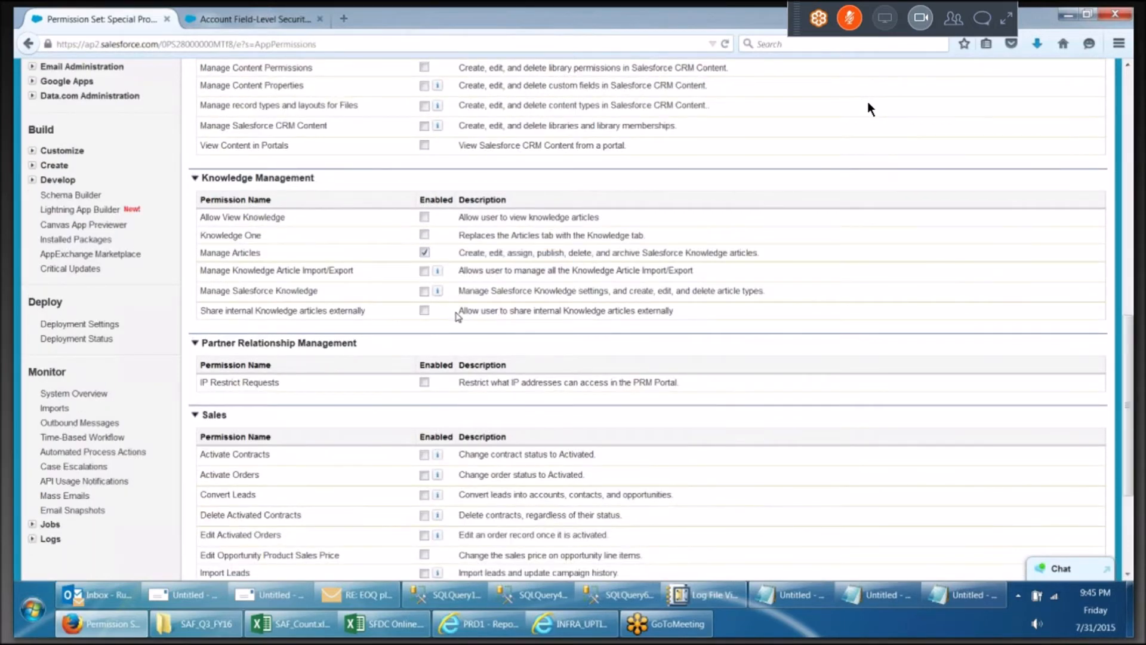
{"action": "scroll", "coordinate": [458, 317], "scroll_direction": "down", "scroll_amount": 3}
{"action": "left_click", "coordinate": [425, 414]}
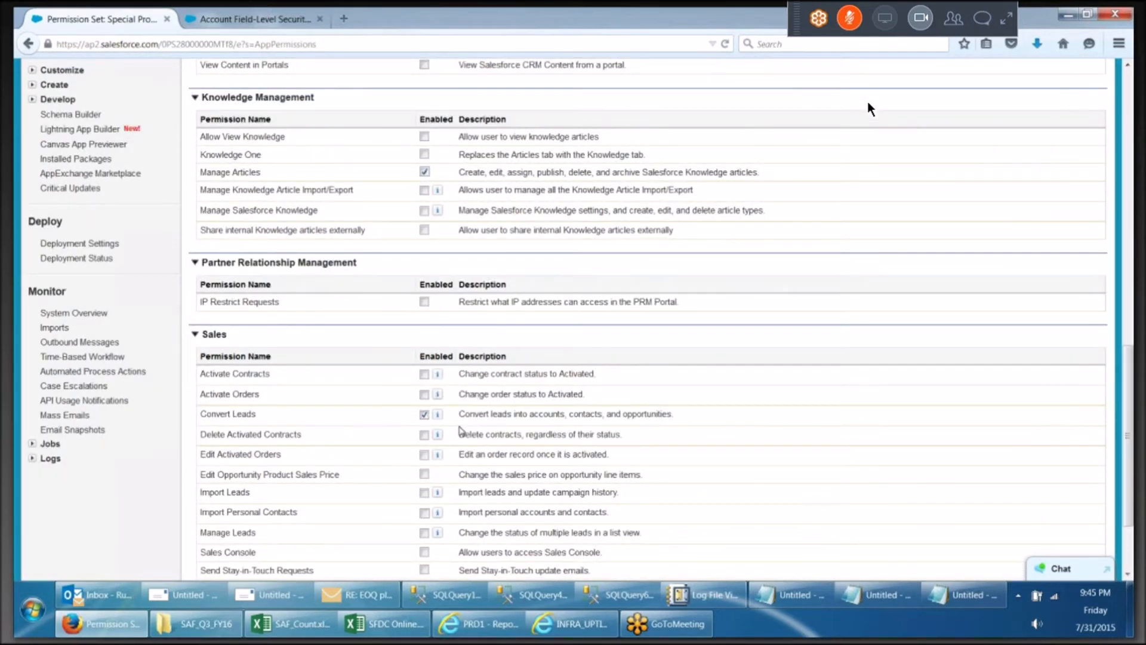
Save the permission set's app permissions
{"action": "scroll", "coordinate": [460, 429], "scroll_direction": "down", "scroll_amount": 3}
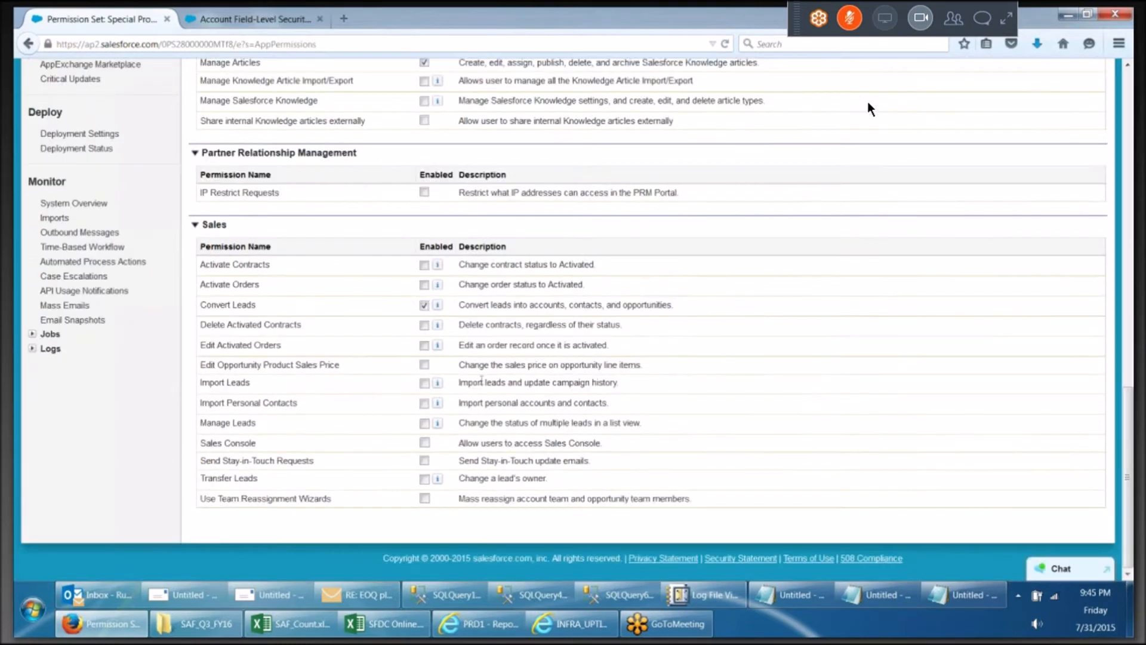
{"action": "scroll", "coordinate": [486, 382], "scroll_direction": "up", "scroll_amount": 1}
{"action": "scroll", "coordinate": [487, 383], "scroll_direction": "up", "scroll_amount": 14}
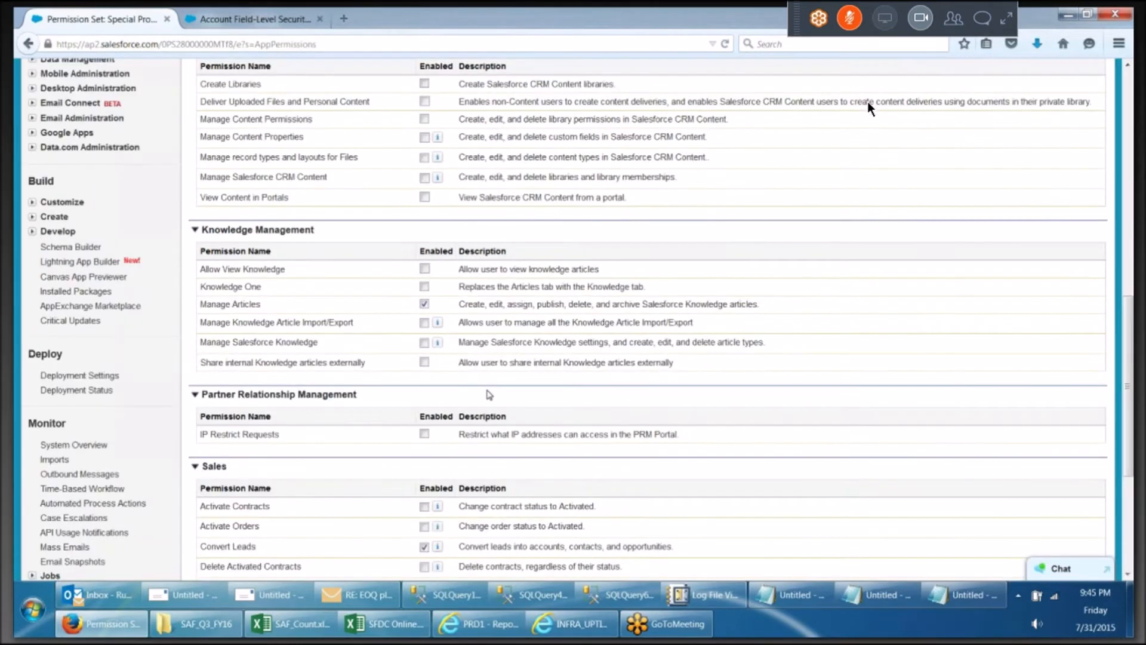
{"action": "scroll", "coordinate": [488, 398], "scroll_direction": "up", "scroll_amount": 8}
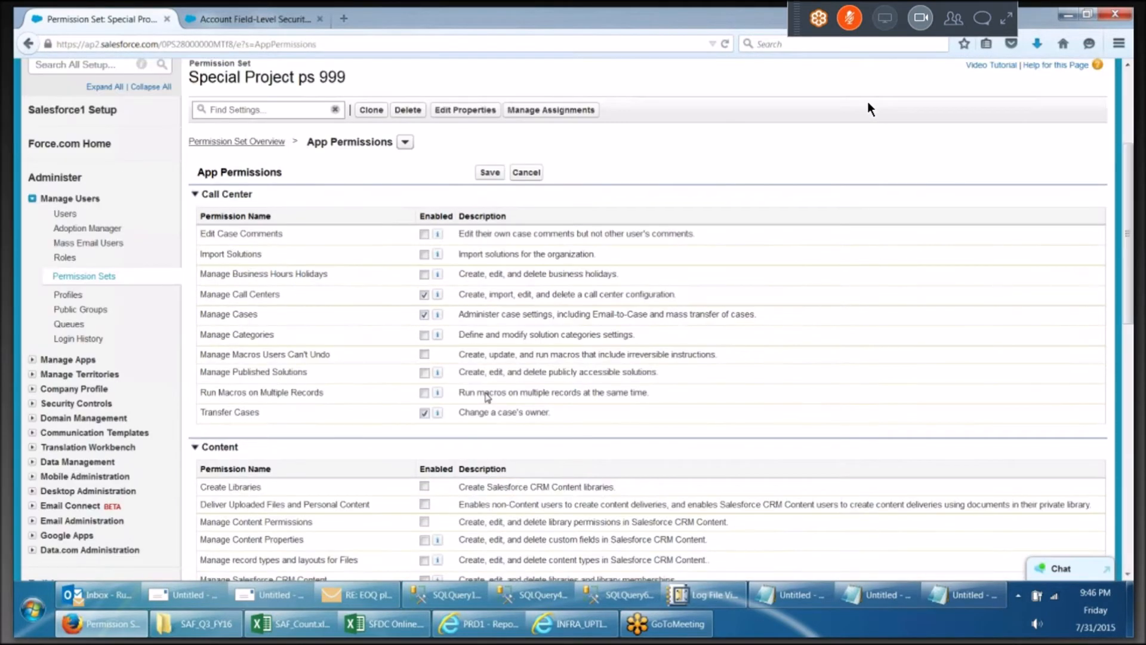
{"action": "scroll", "coordinate": [487, 396], "scroll_direction": "up", "scroll_amount": 6}
{"action": "left_click", "coordinate": [489, 362]}
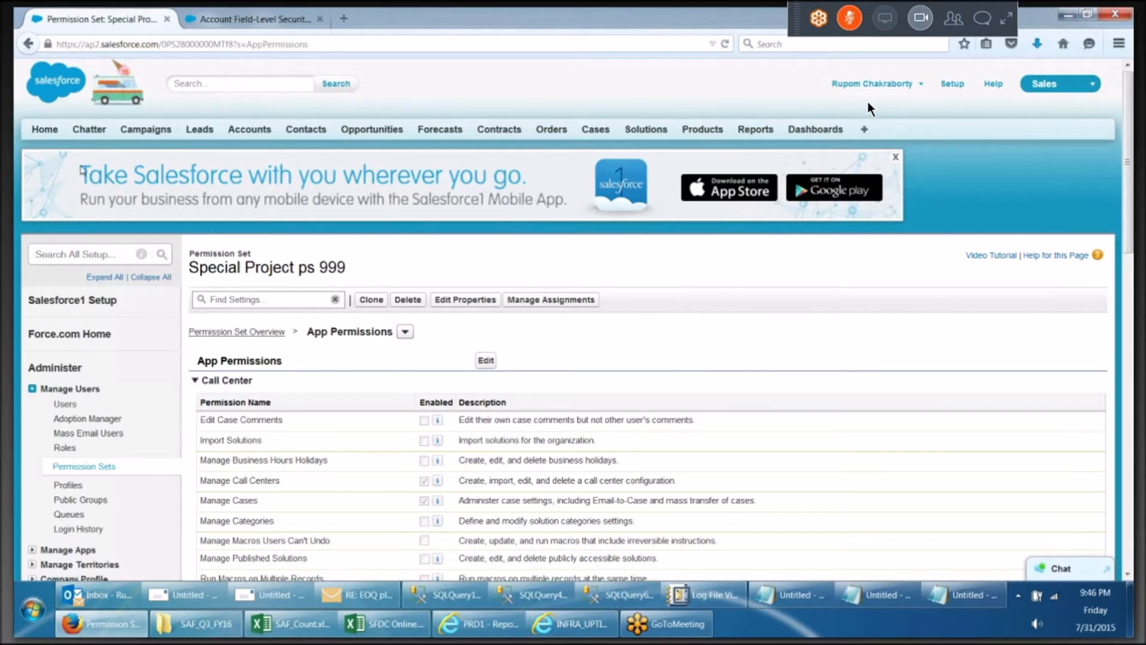
Assign the Special Project ps 999 permission set to the bottom three users in the All Users list
{"action": "left_click", "coordinate": [274, 333]}
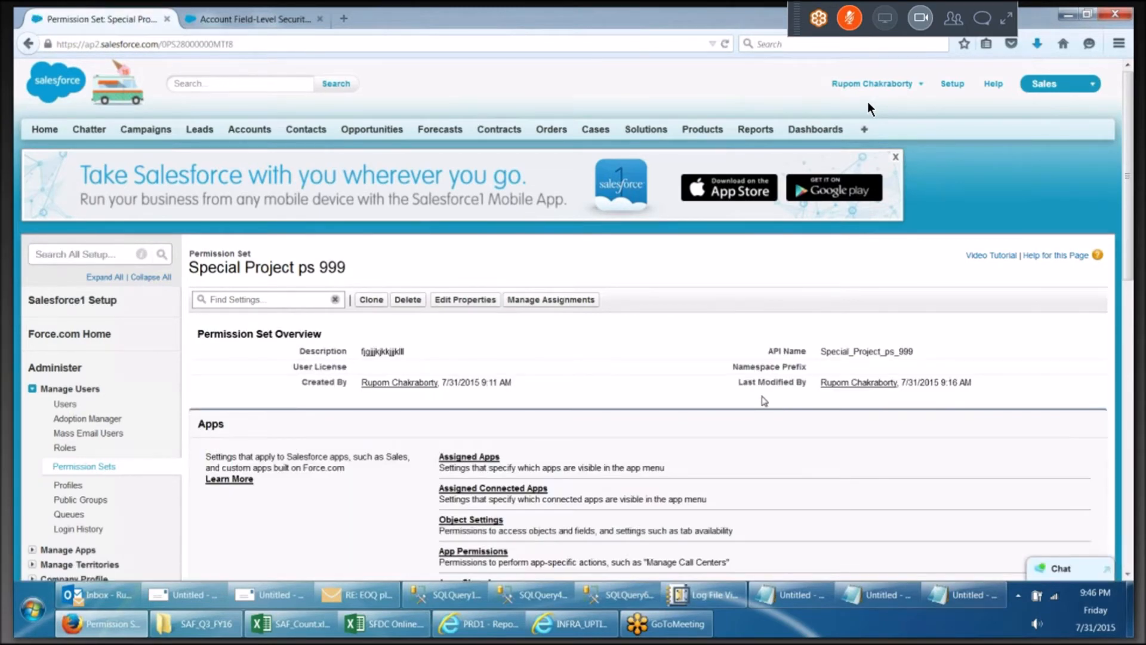
{"action": "scroll", "coordinate": [761, 404], "scroll_direction": "down", "scroll_amount": 3}
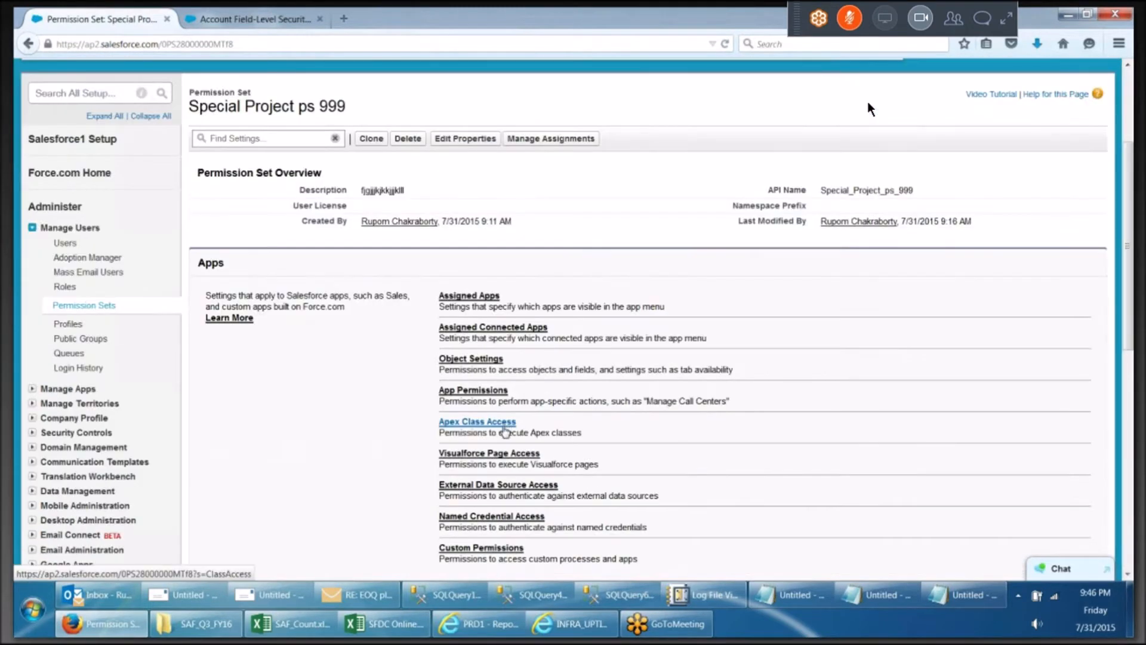
{"action": "scroll", "coordinate": [506, 431], "scroll_direction": "down", "scroll_amount": 2}
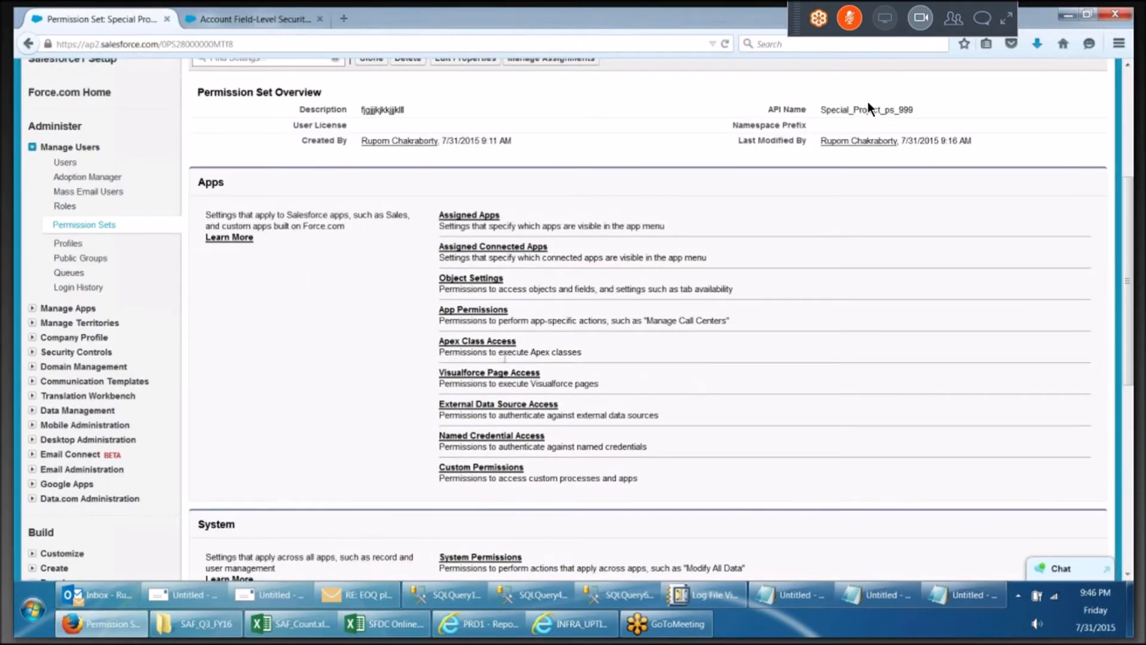
{"action": "scroll", "coordinate": [505, 357], "scroll_direction": "up", "scroll_amount": 5}
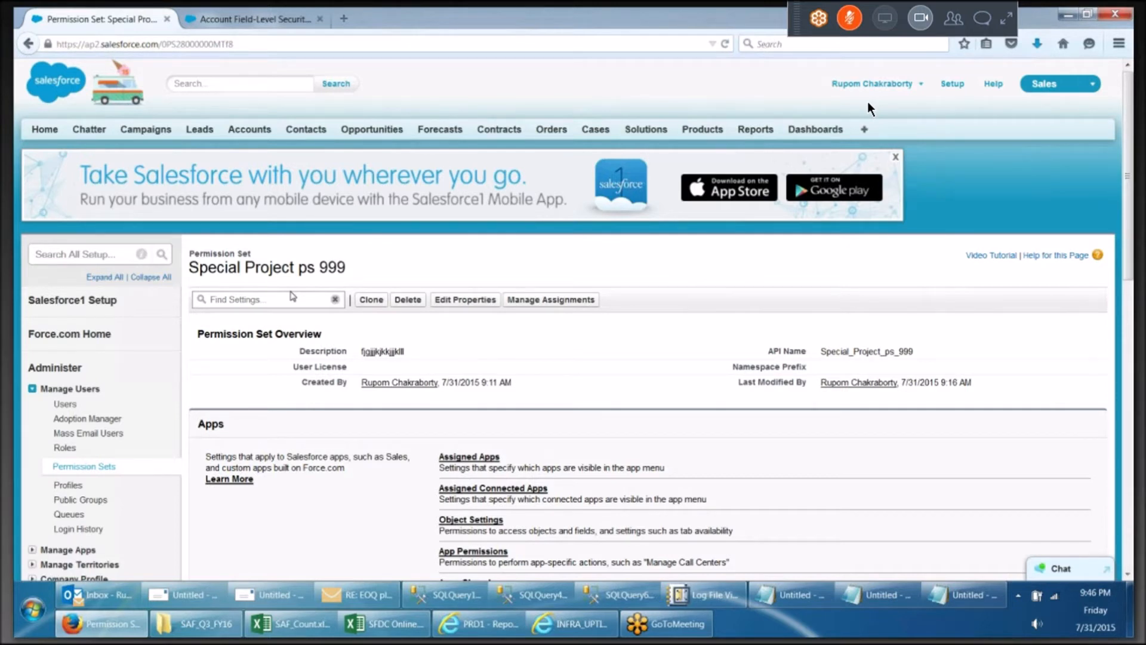
{"action": "left_click", "coordinate": [540, 300]}
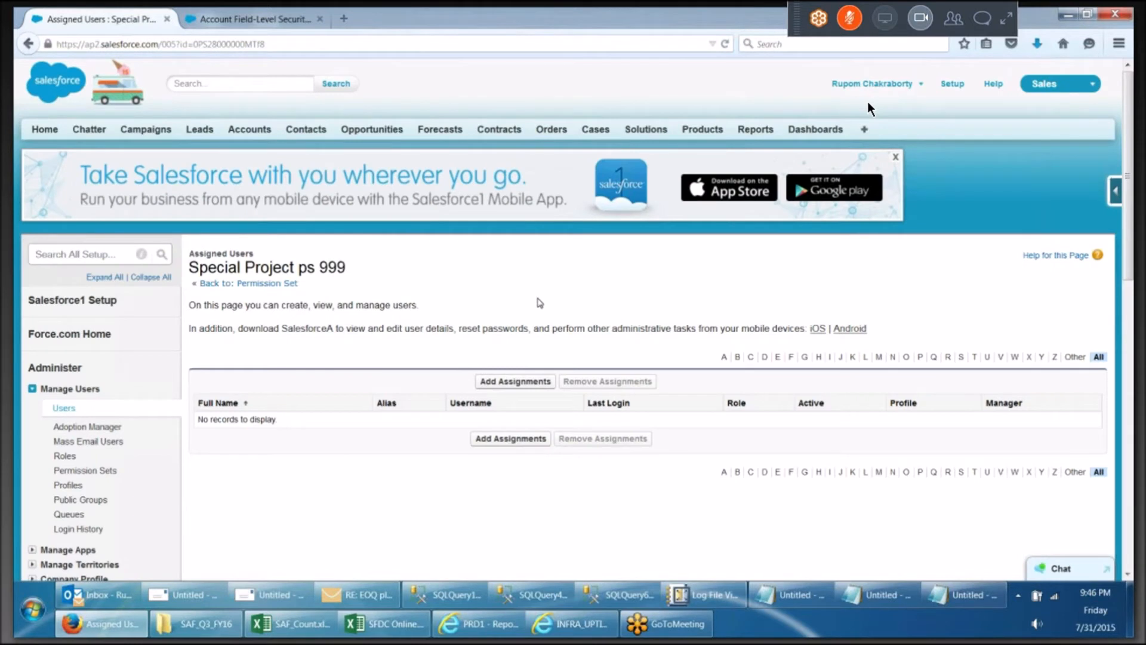
{"action": "left_click", "coordinate": [501, 381]}
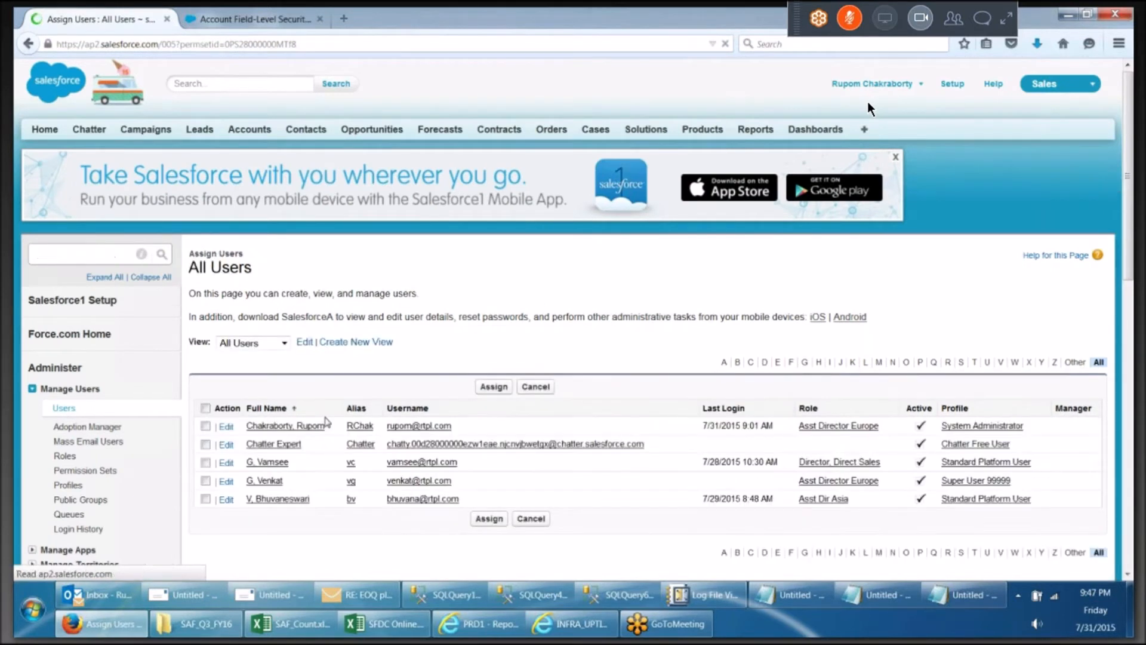
{"action": "left_click", "coordinate": [205, 462]}
{"action": "left_click", "coordinate": [205, 481]}
{"action": "left_click", "coordinate": [205, 499]}
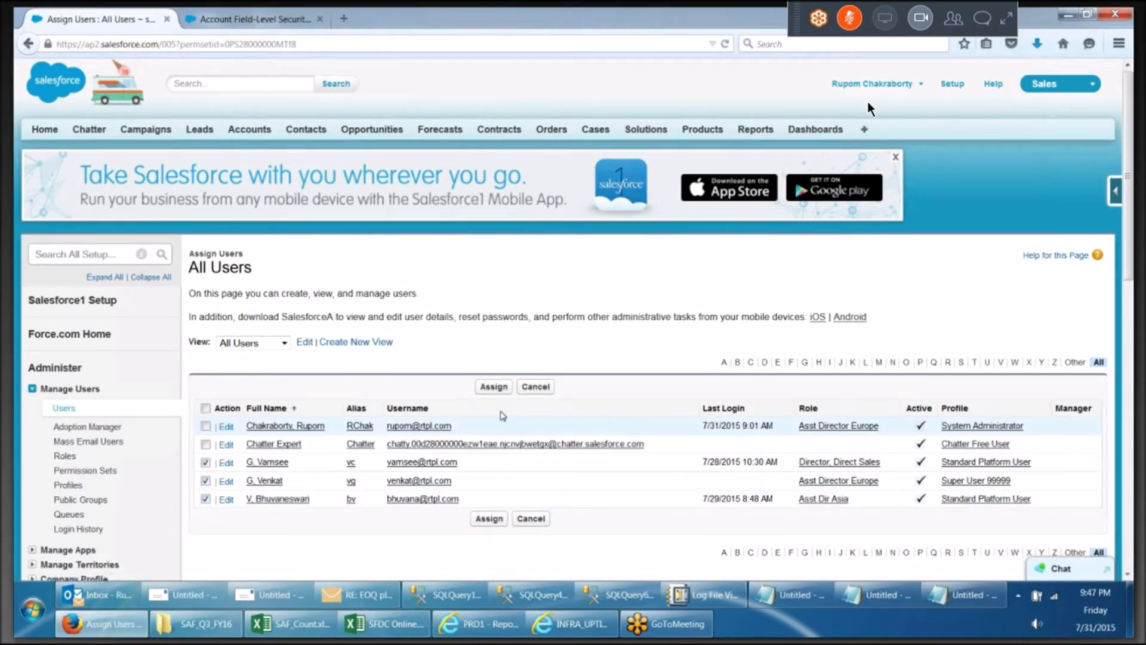
{"action": "left_click", "coordinate": [501, 387]}
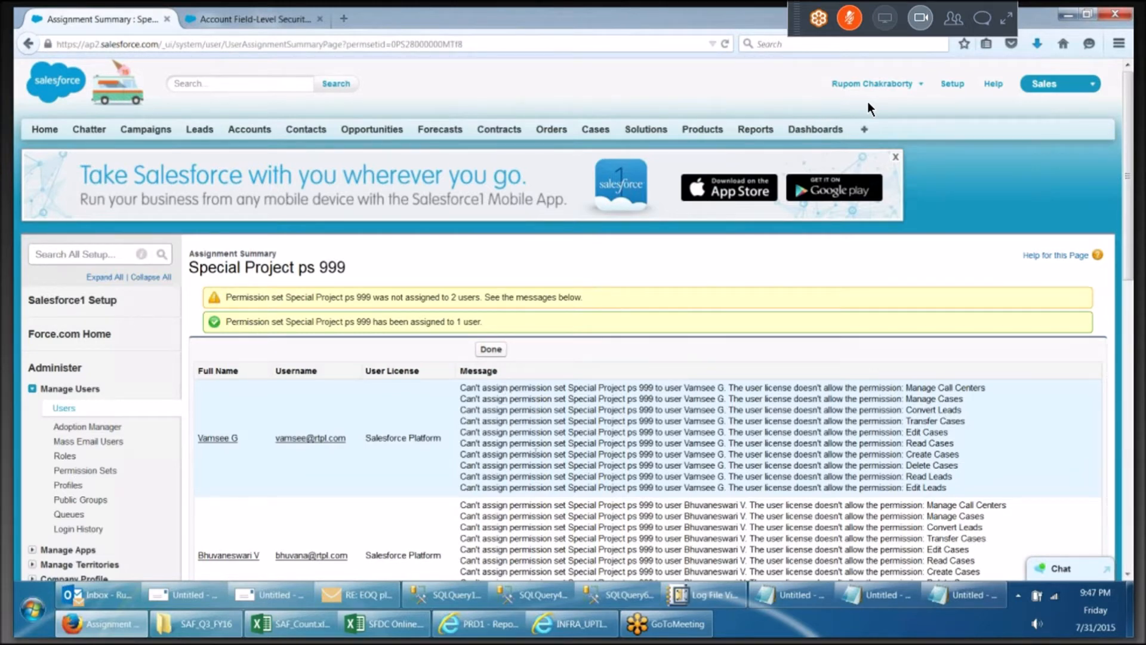
Review the permission set assignment summary messages and close the summary
{"action": "scroll", "coordinate": [868, 105], "scroll_direction": "down", "scroll_amount": 2}
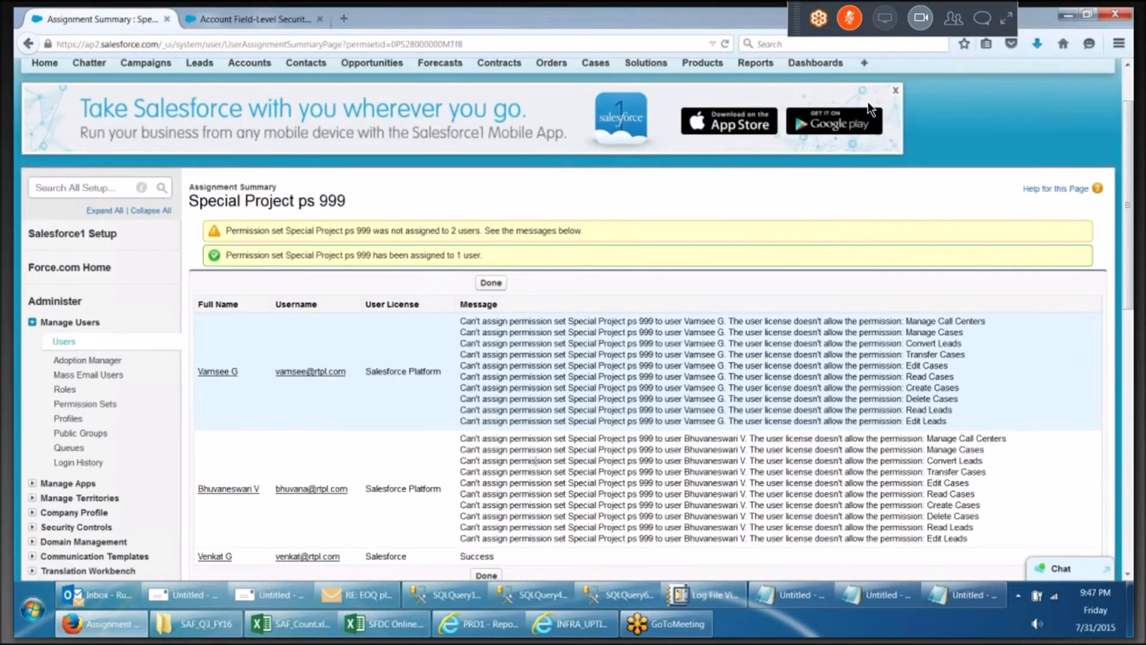
{"action": "scroll", "coordinate": [870, 108], "scroll_direction": "down", "scroll_amount": 3}
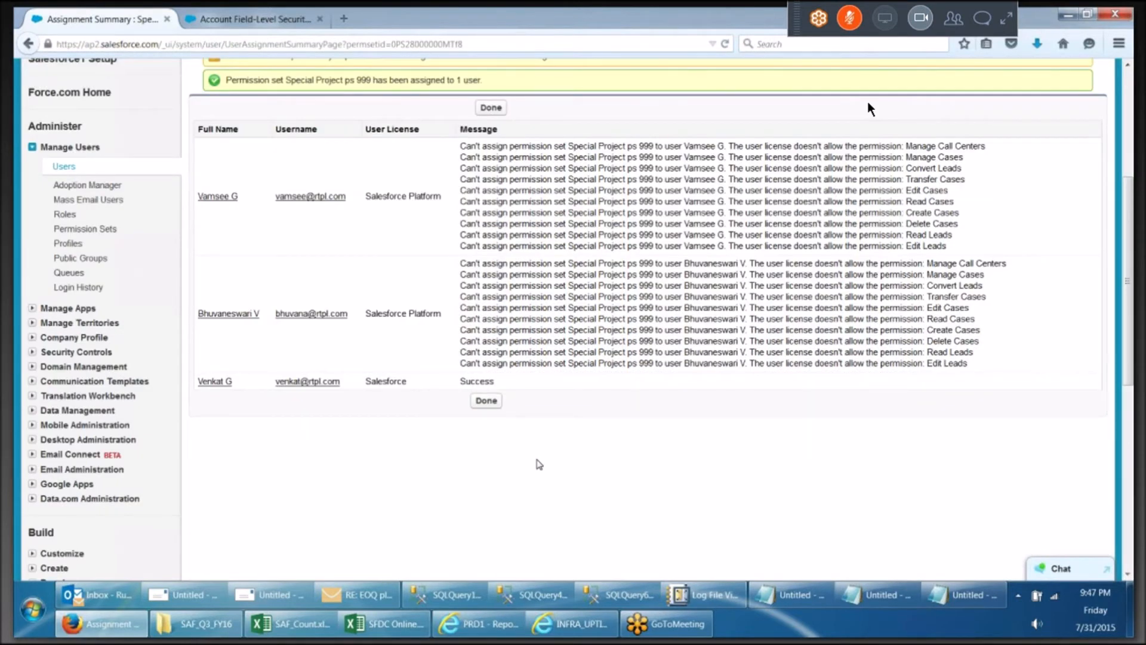
{"action": "scroll", "coordinate": [868, 101], "scroll_direction": "up", "scroll_amount": 2}
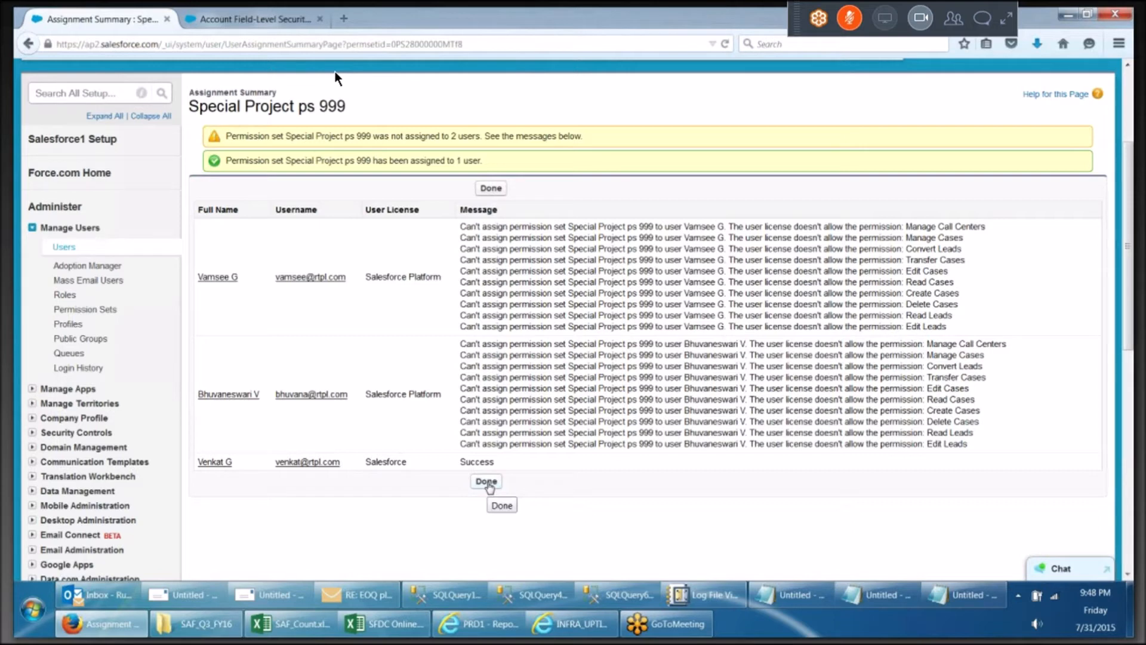
{"action": "left_click", "coordinate": [487, 482]}
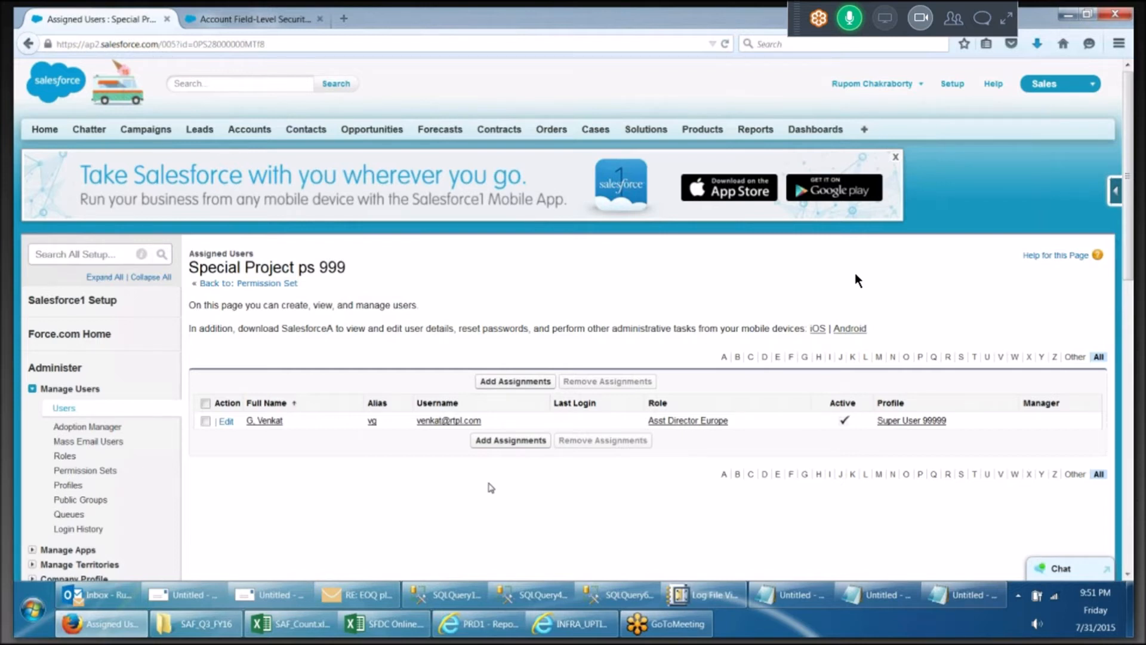
{"action": "left_click", "coordinate": [854, 21]}
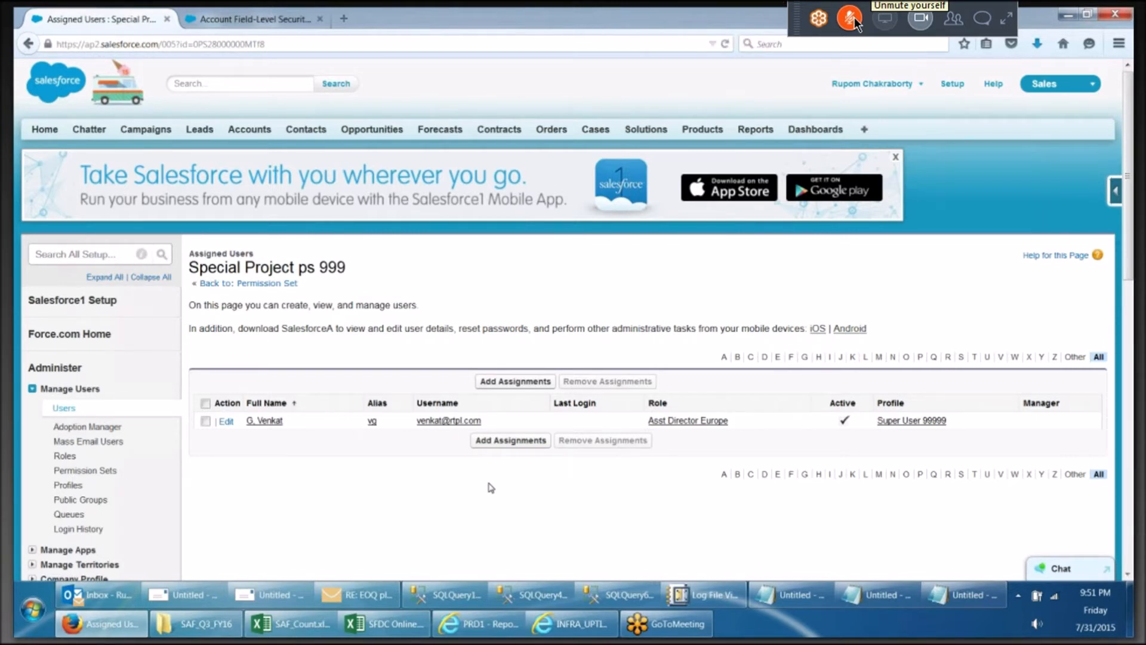
{"action": "left_click", "coordinate": [851, 19]}
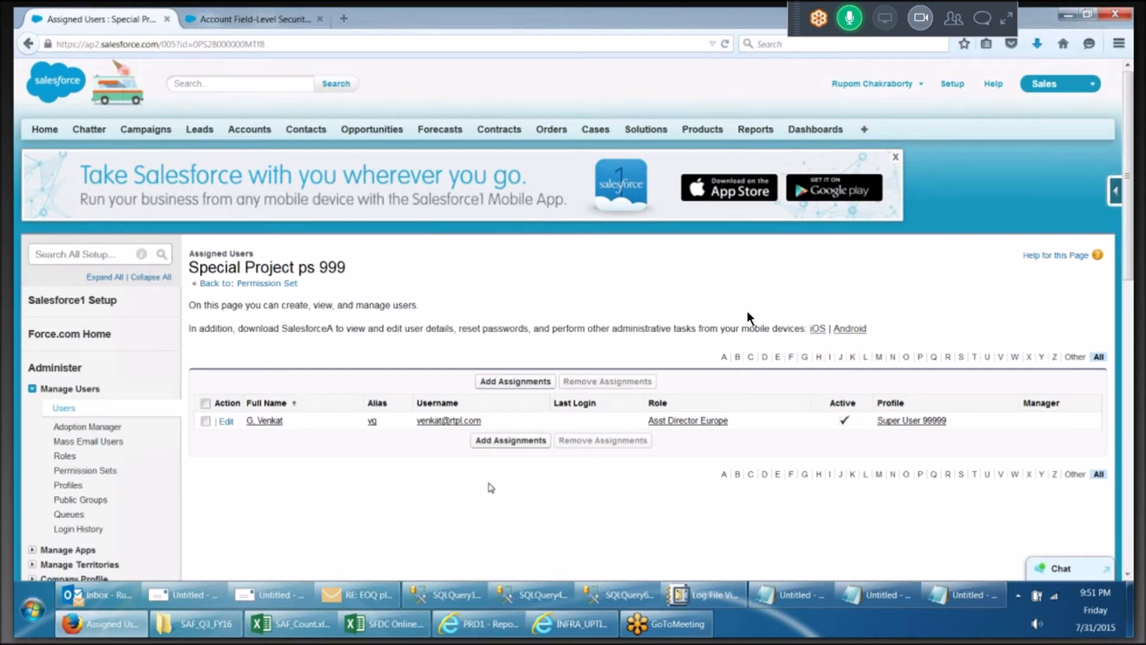
{"action": "left_click", "coordinate": [850, 22]}
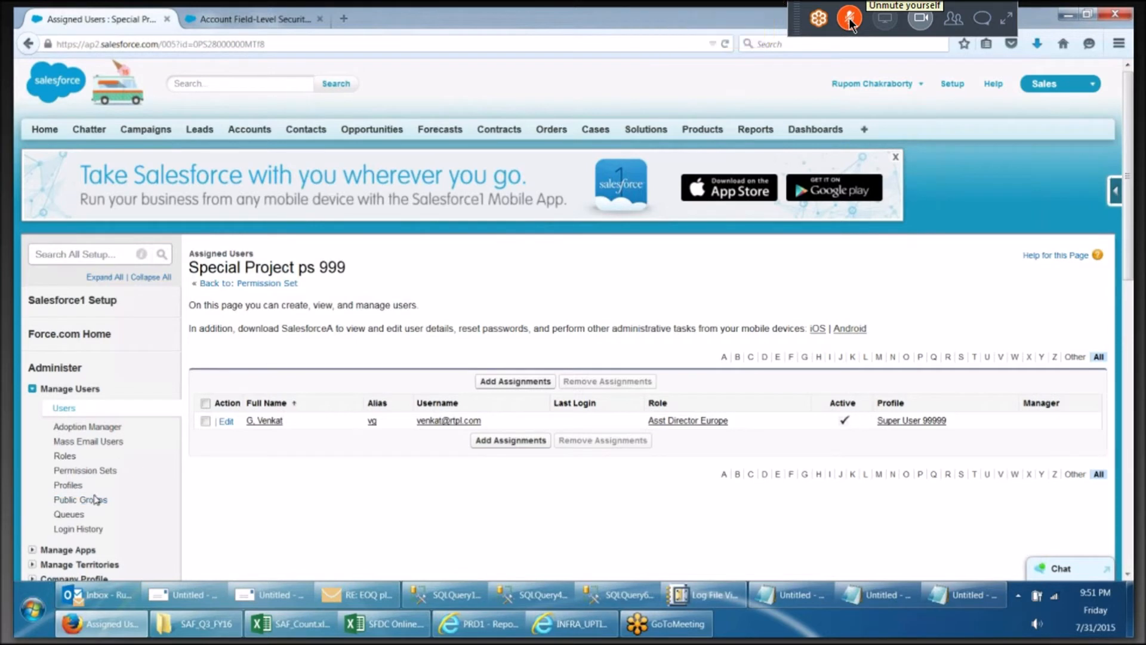
Look through Public Groups, the All Tabs page and the Chatter Groups page
{"action": "left_click", "coordinate": [94, 500]}
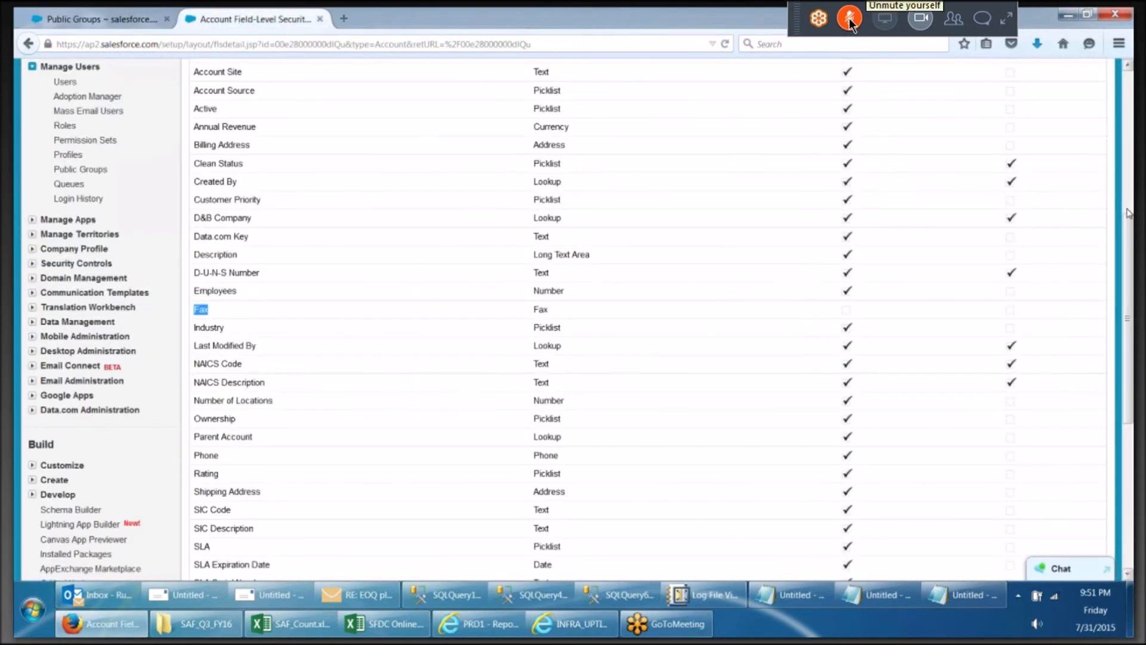
{"action": "scroll", "coordinate": [1128, 212], "scroll_direction": "up", "scroll_amount": 5}
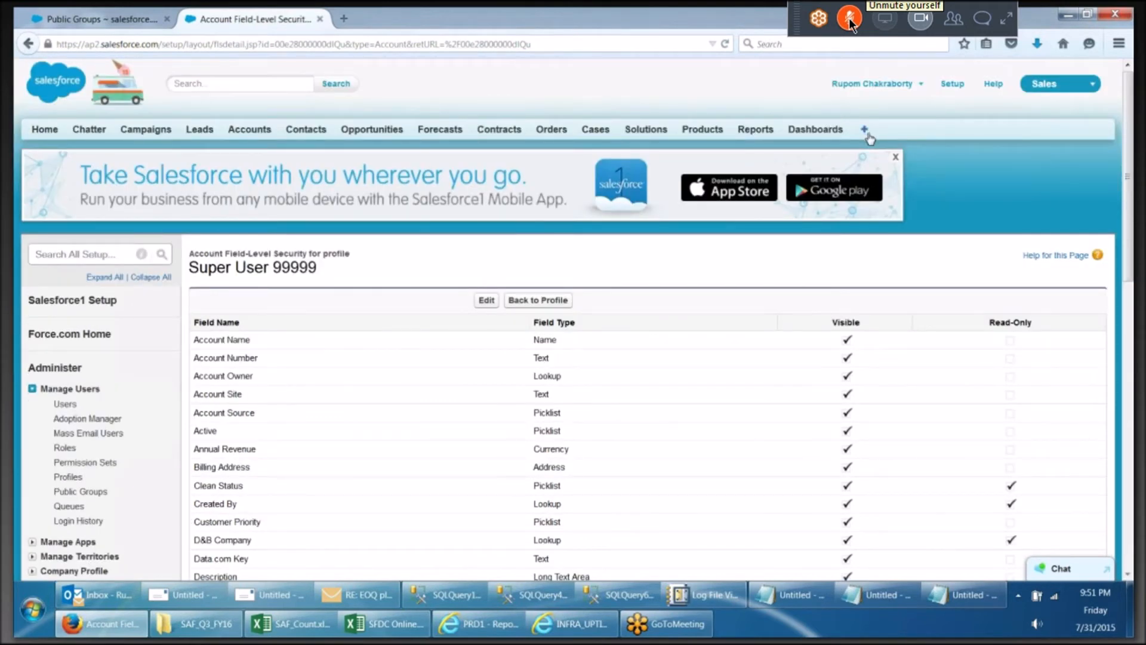
{"action": "left_click", "coordinate": [867, 131]}
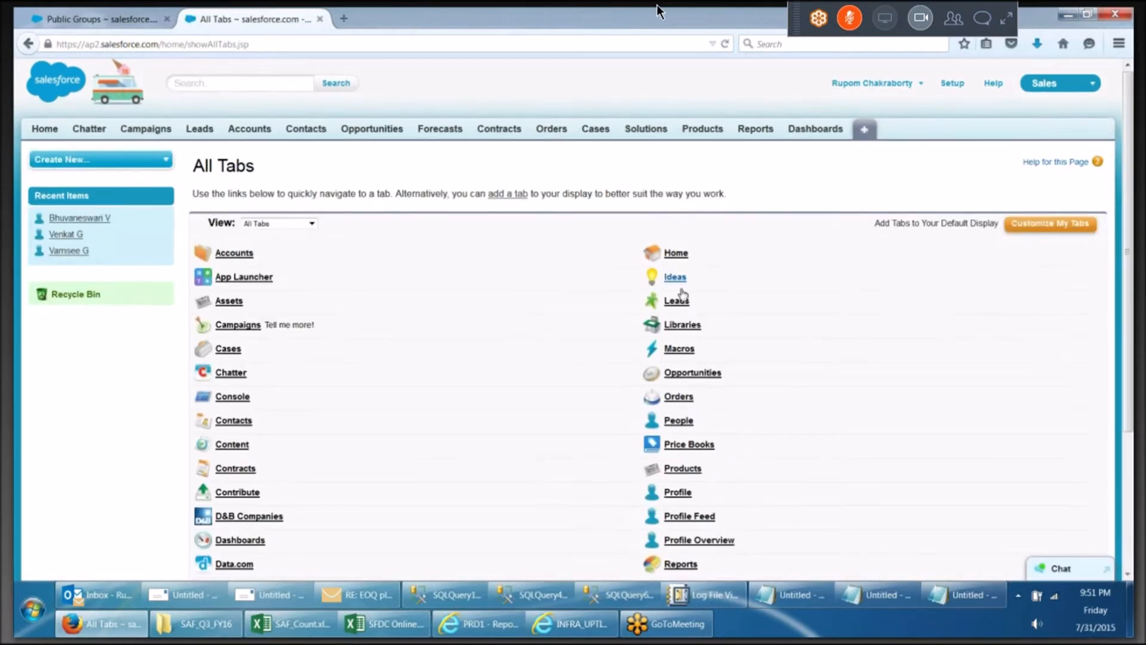
{"action": "scroll", "coordinate": [728, 310], "scroll_direction": "down", "scroll_amount": 5}
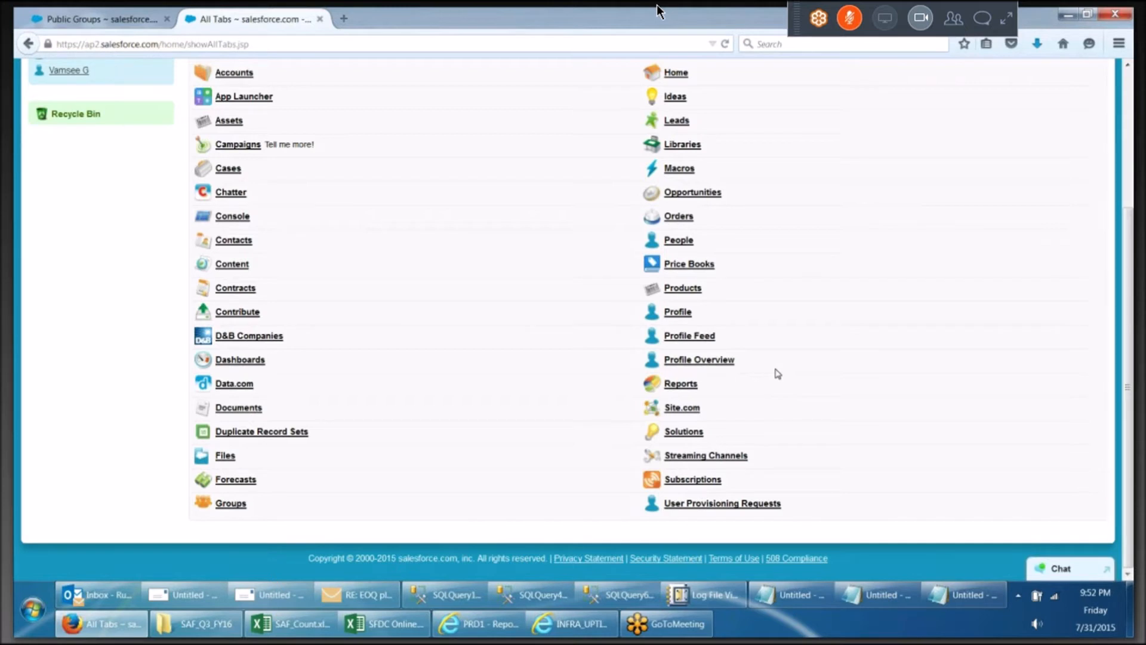
{"action": "left_click", "coordinate": [237, 508]}
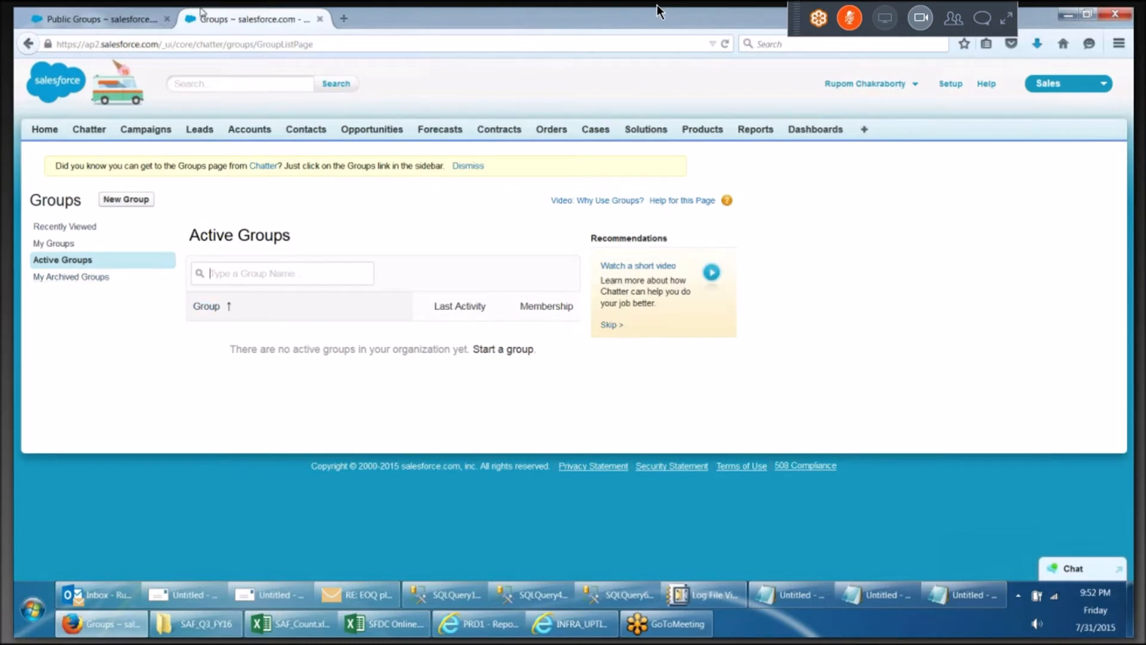
Create a new public group labelled HYD_SFDCX_DEV_LEV1, filling the group name from the label
{"action": "left_click", "coordinate": [87, 20]}
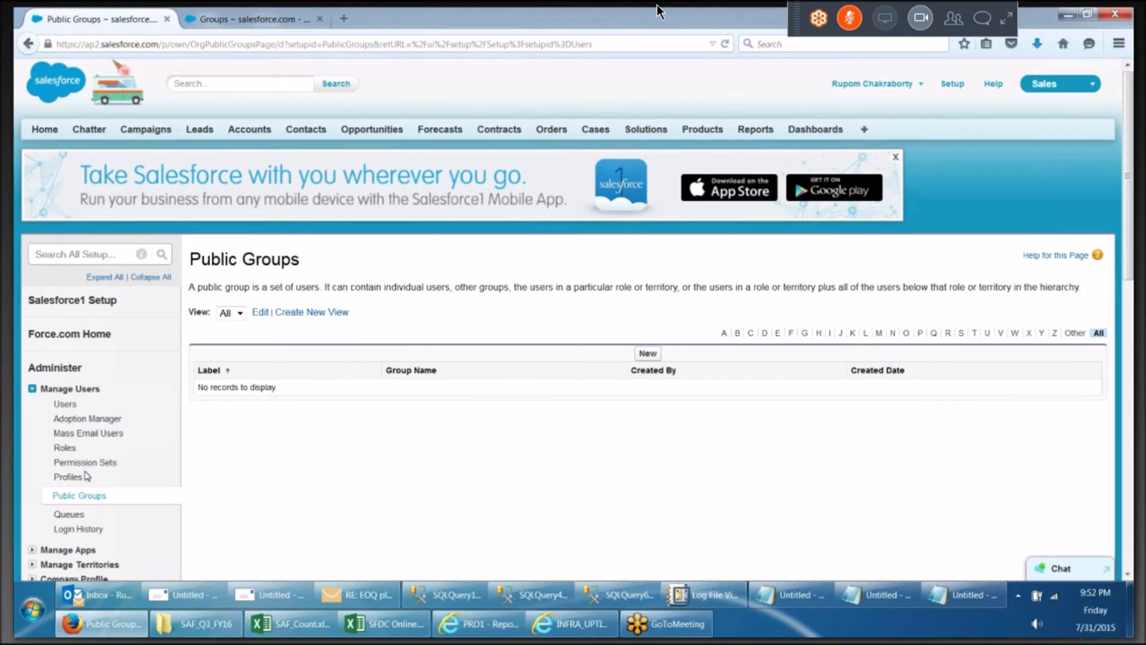
{"action": "left_click", "coordinate": [83, 497]}
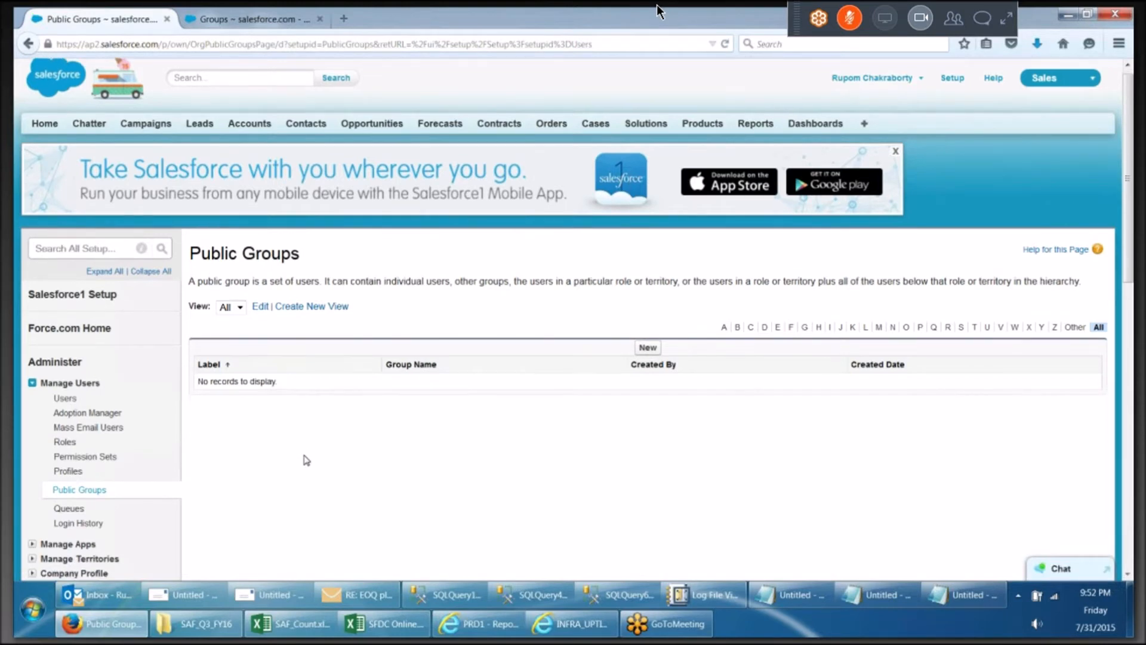
{"action": "scroll", "coordinate": [647, 267], "scroll_direction": "down", "scroll_amount": 2}
{"action": "left_click", "coordinate": [648, 272]}
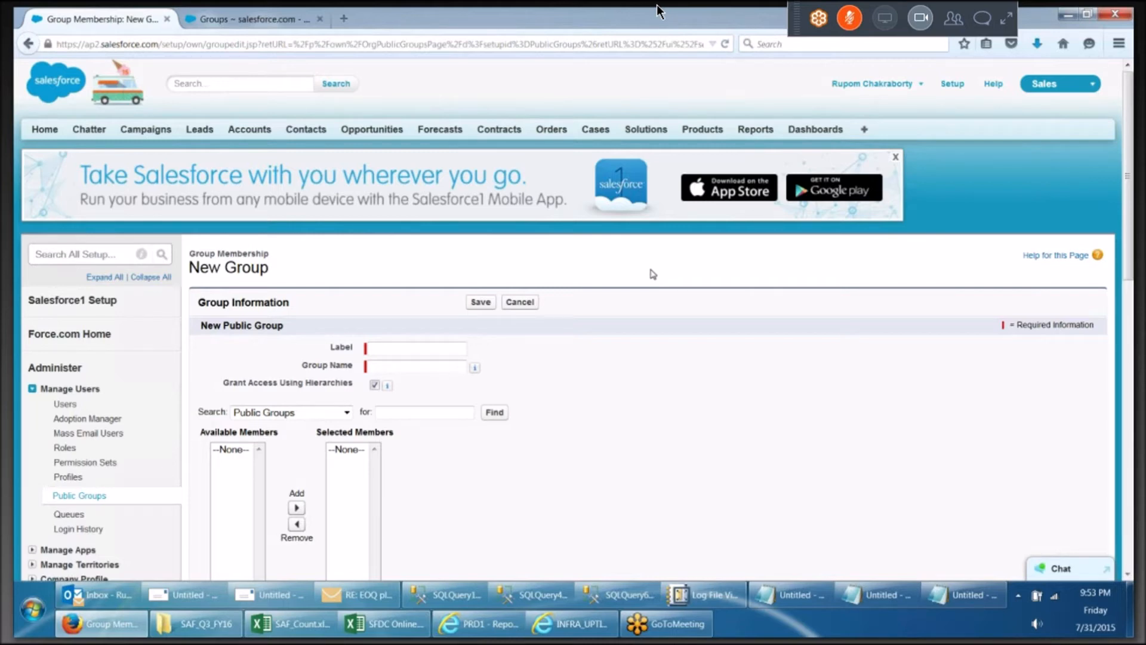
{"action": "scroll", "coordinate": [652, 273], "scroll_direction": "down", "scroll_amount": 7}
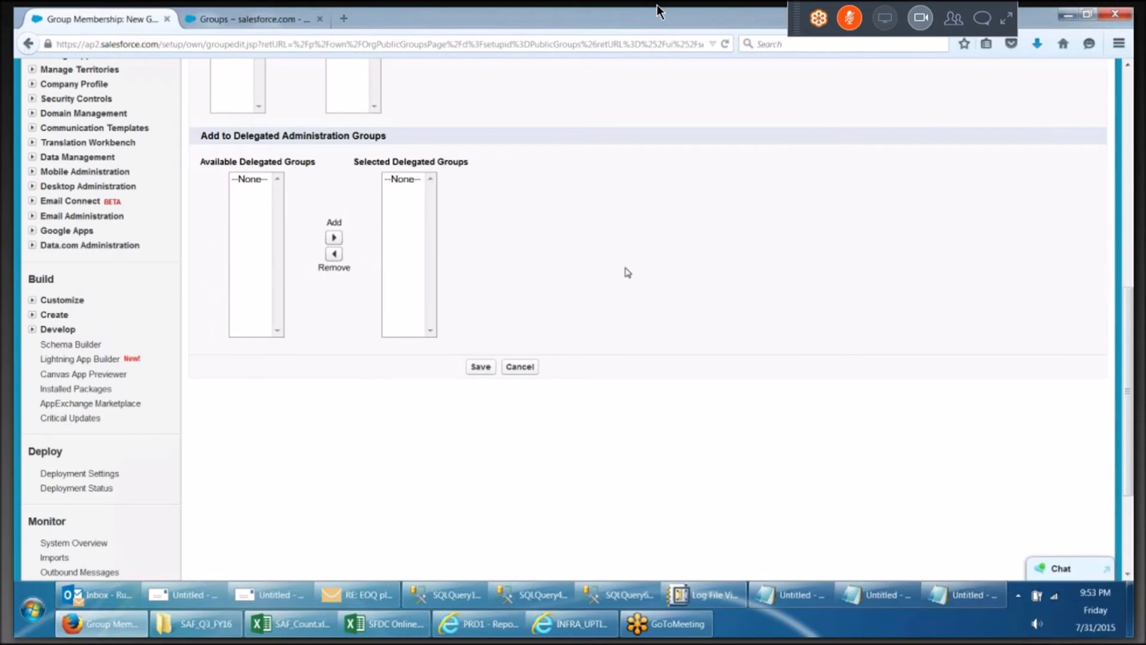
{"action": "scroll", "coordinate": [421, 154], "scroll_direction": "up", "scroll_amount": 7}
{"action": "left_click", "coordinate": [391, 173]}
{"action": "type", "text": "hyd"}
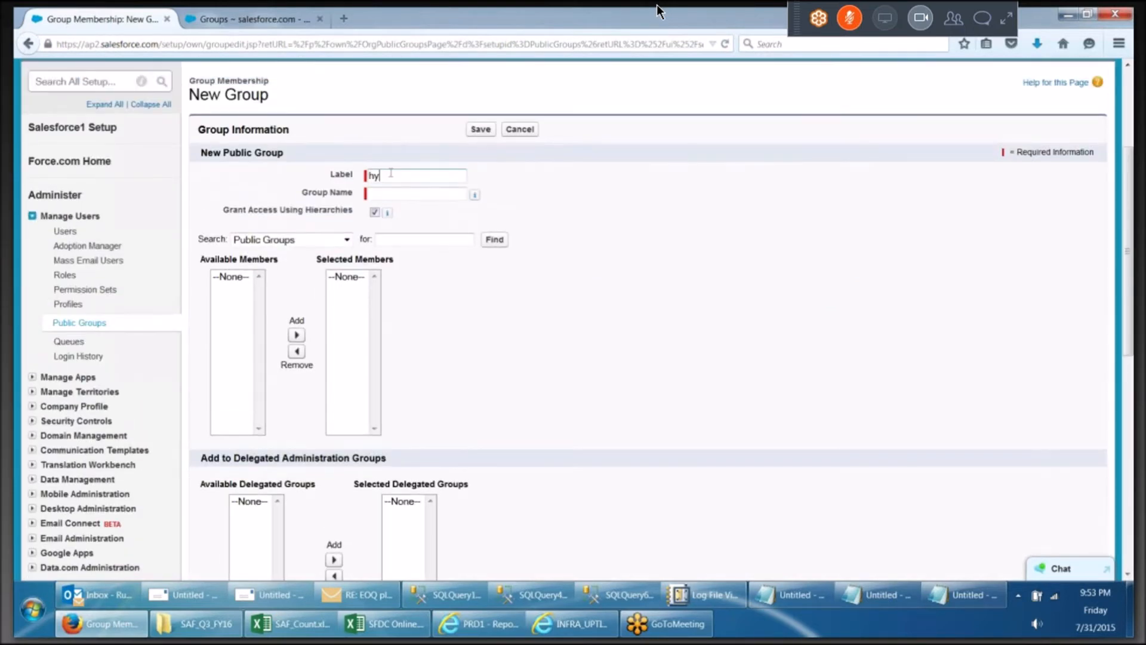
{"action": "key", "text": "BackSpace"}
{"action": "key", "text": "BackSpace"}
{"action": "key", "text": "BackSpace"}
{"action": "type", "text": "HYD_SFDCX_DEV_L"}
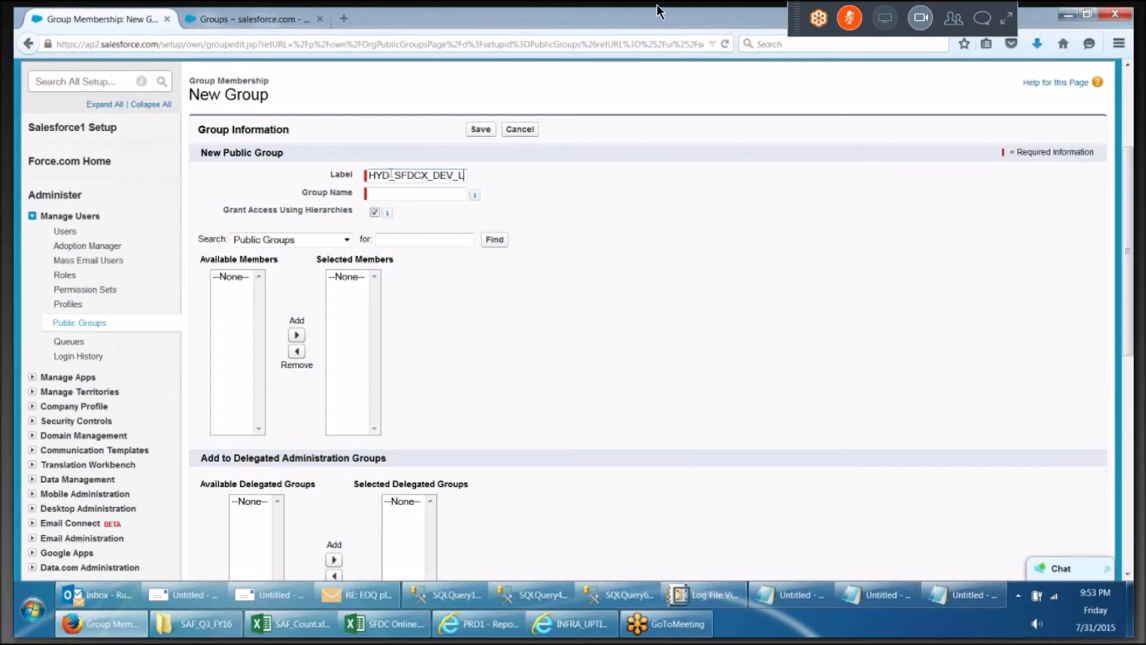
{"action": "type", "text": "EV1"}
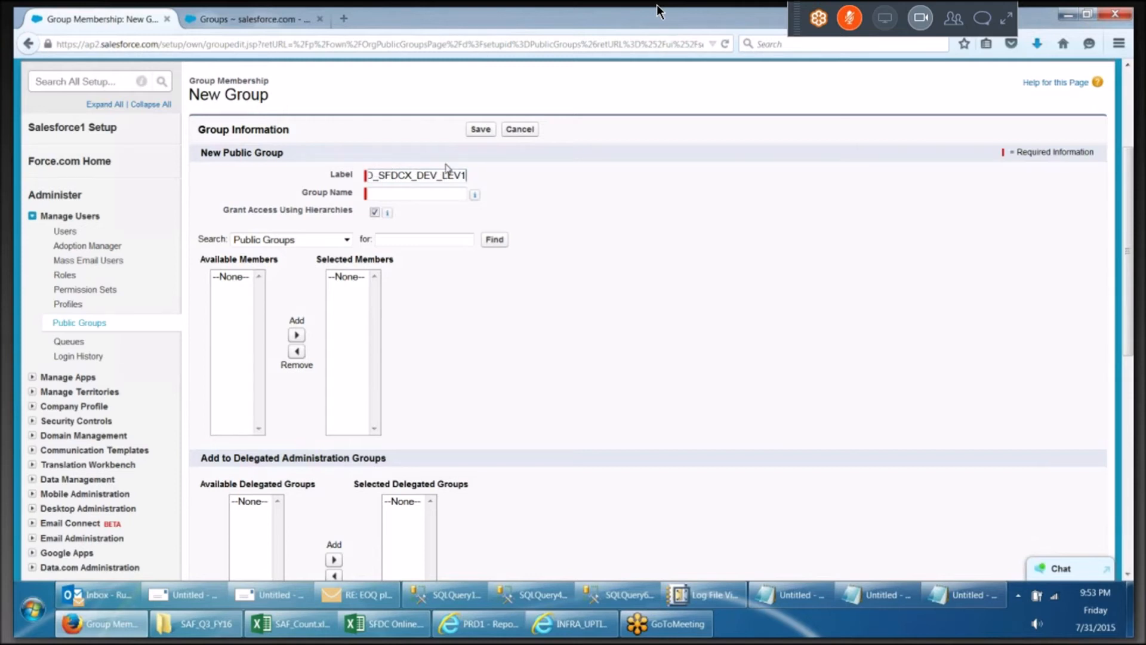
{"action": "left_click", "coordinate": [439, 214]}
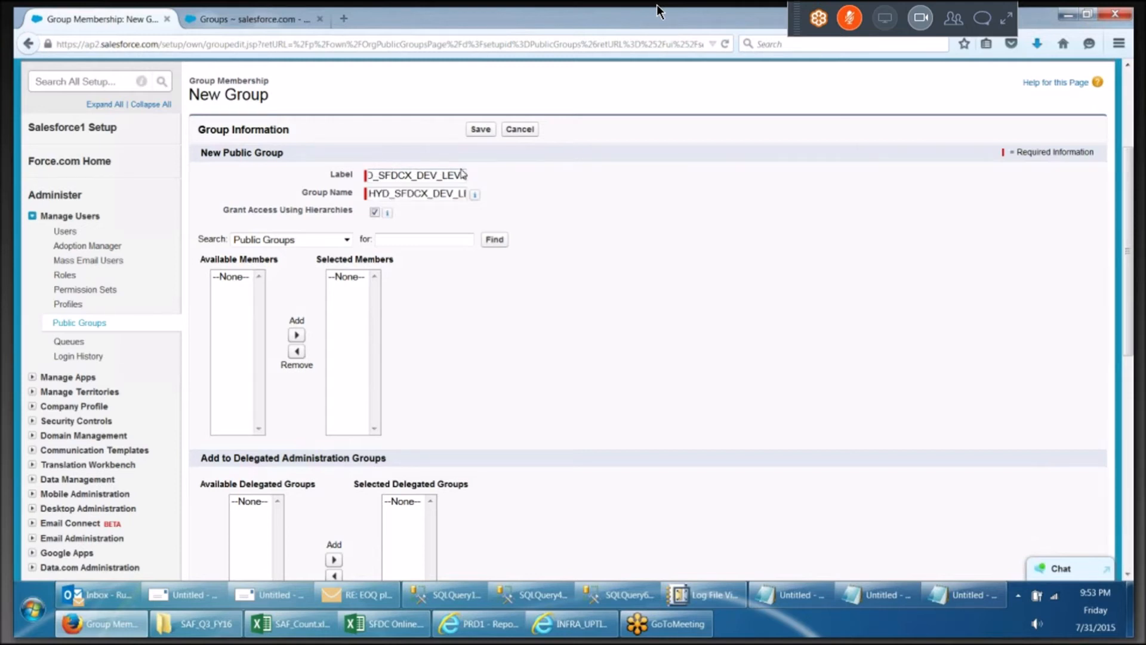
Add the Roles and Subordinates members Zonal Manager - S and Zonal Manager -E to the group
{"action": "left_click", "coordinate": [346, 241]}
{"action": "left_click", "coordinate": [272, 277]}
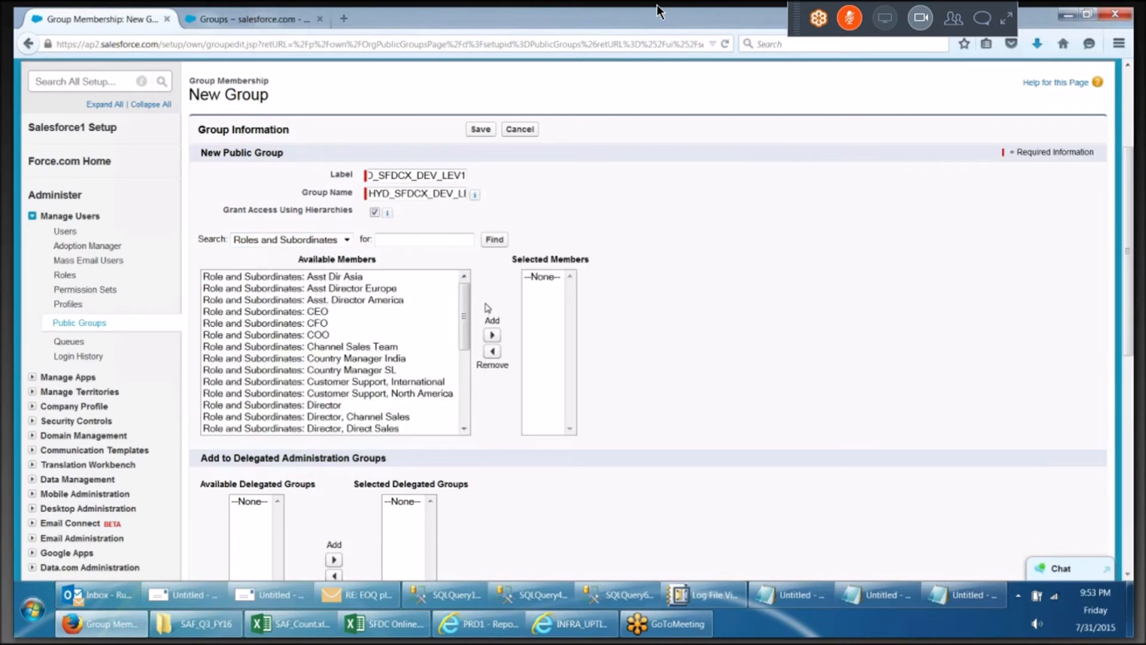
{"action": "left_click_drag", "start_coordinate": [467, 302], "coordinate": [445, 403]}
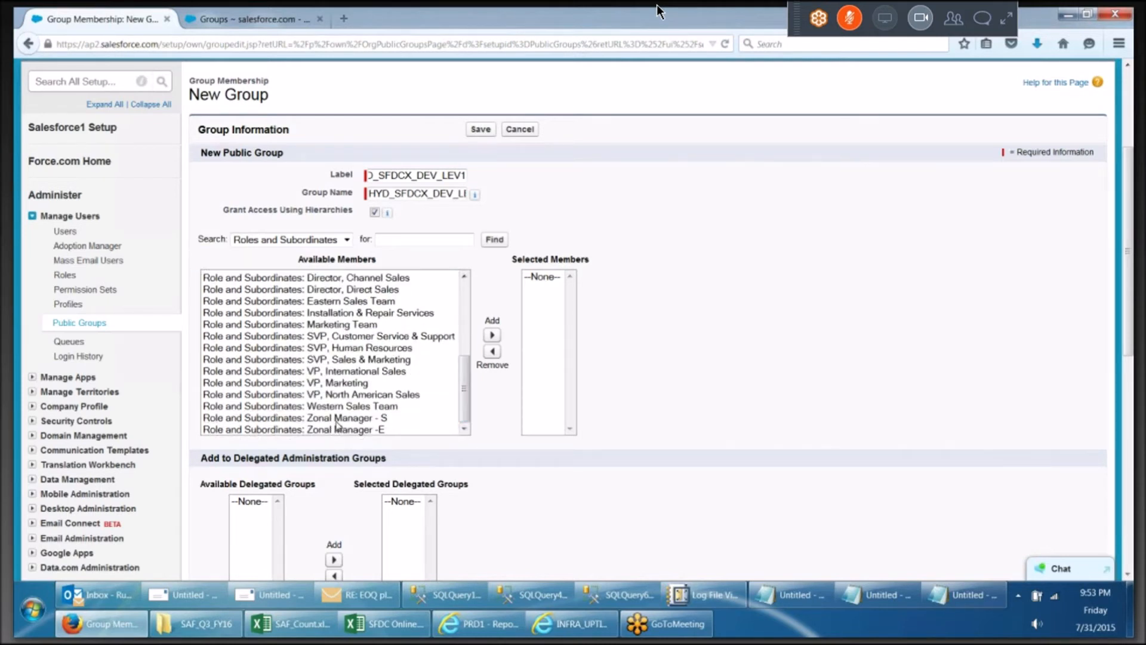
{"action": "left_click", "coordinate": [336, 419]}
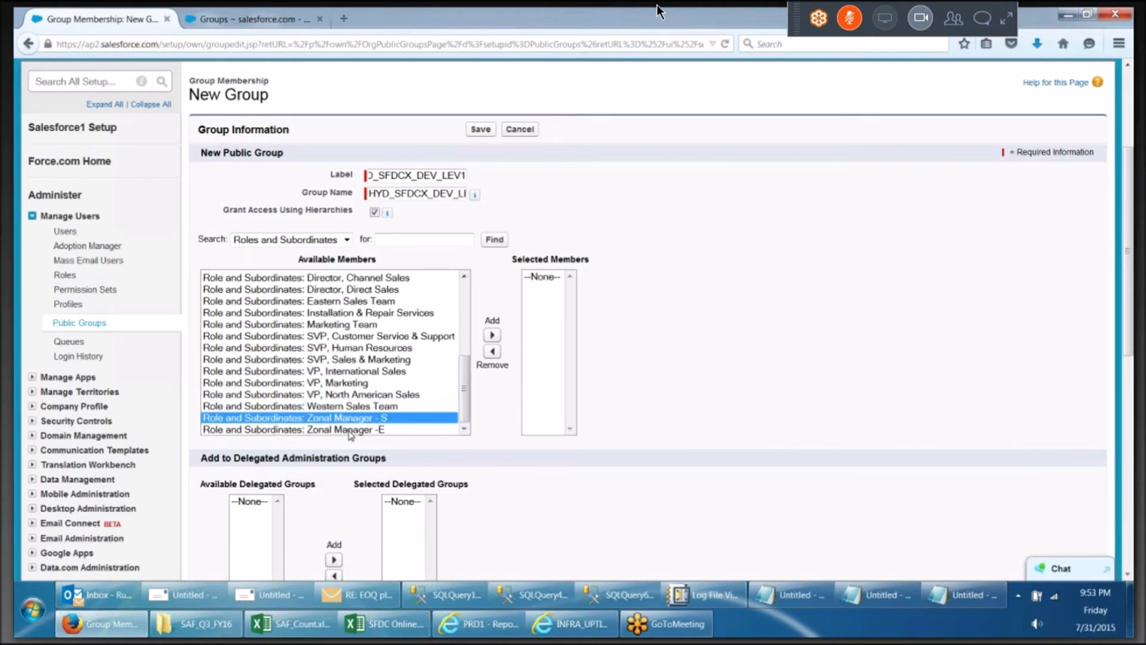
{"action": "left_click", "coordinate": [492, 335]}
{"action": "left_click", "coordinate": [369, 430]}
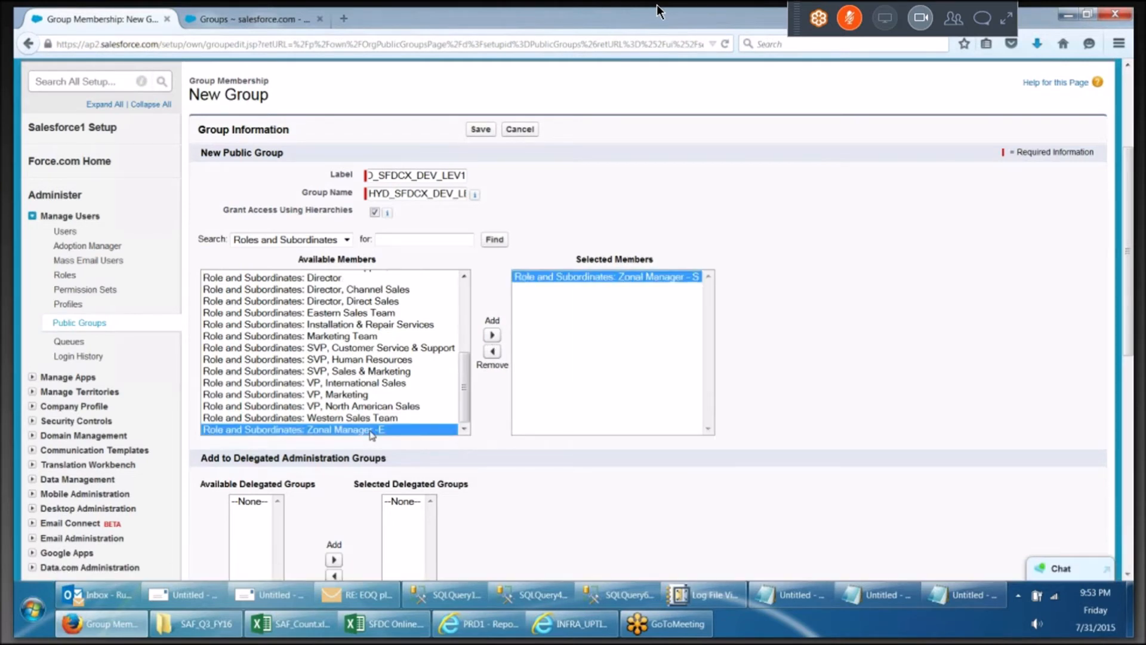
{"action": "left_click", "coordinate": [492, 336]}
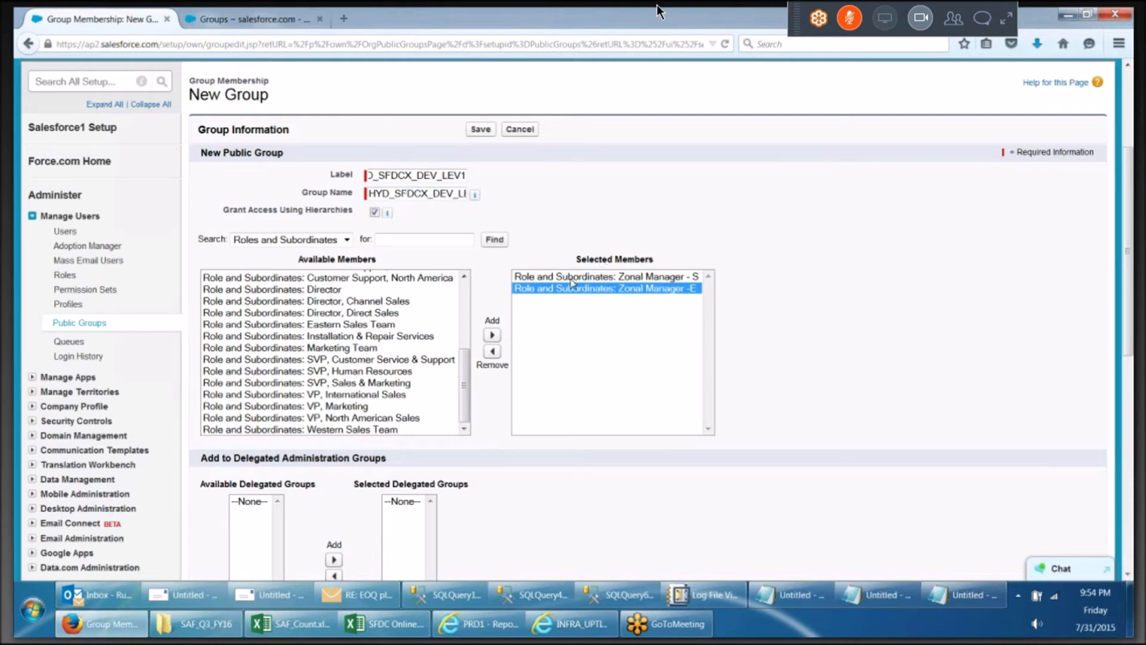
Replace the Zonal Manager -E roles-and-subordinates member with the plain role Zonal Manager -E
{"action": "left_click", "coordinate": [346, 239]}
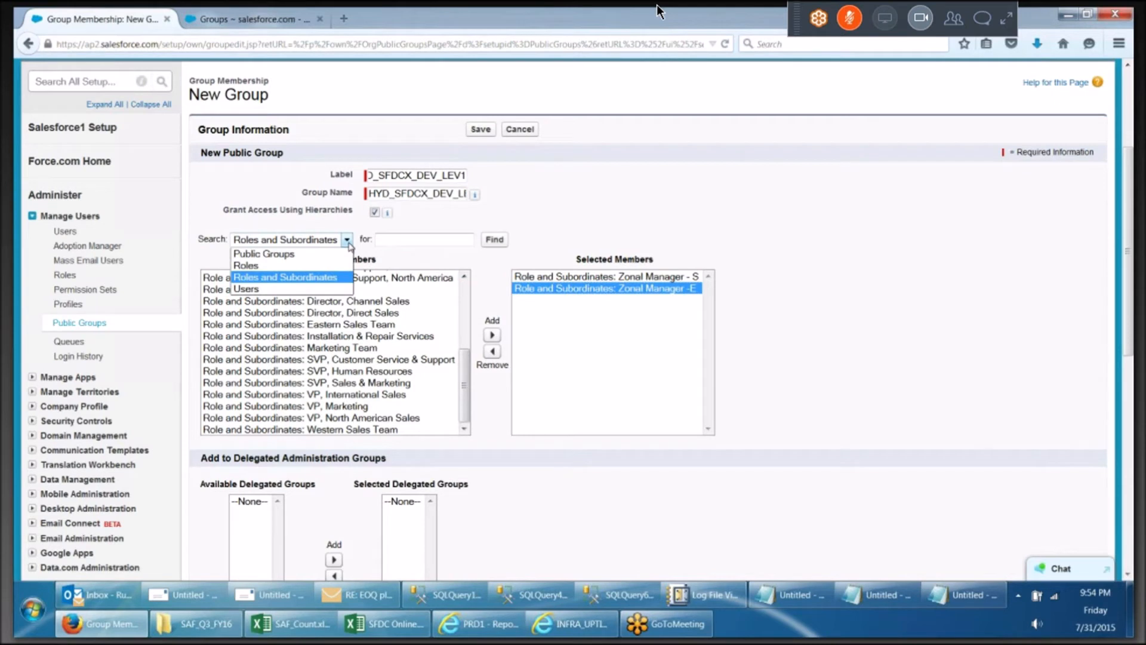
{"action": "left_click", "coordinate": [295, 267]}
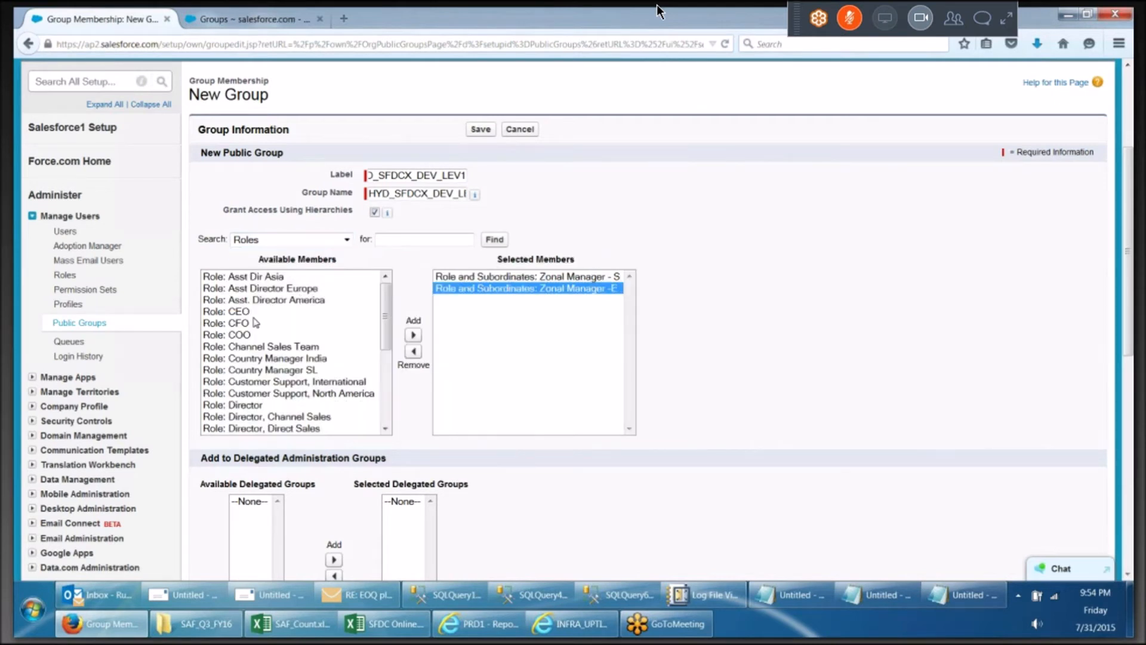
{"action": "left_click", "coordinate": [414, 352]}
{"action": "left_click", "coordinate": [489, 277]}
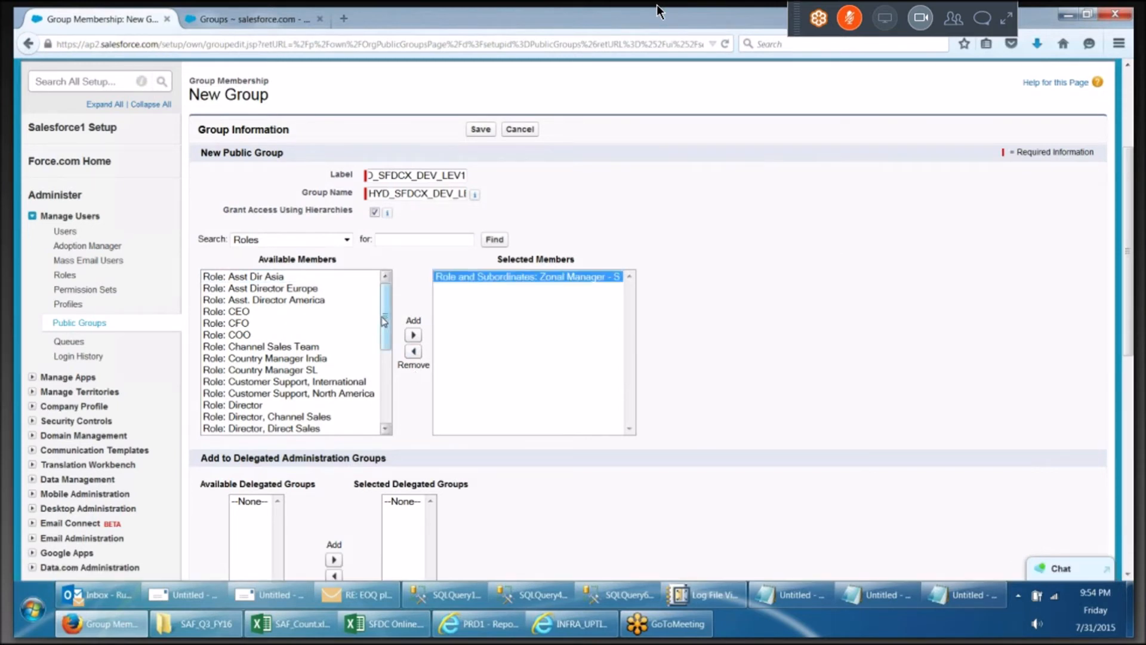
{"action": "left_click_drag", "start_coordinate": [385, 326], "coordinate": [387, 404]}
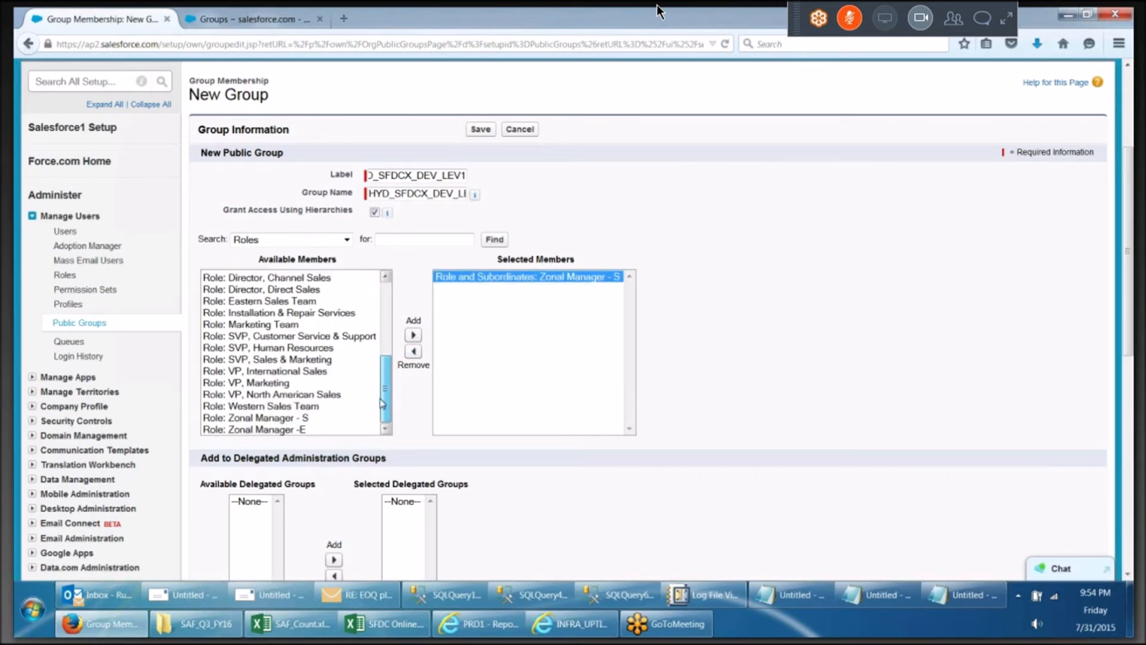
{"action": "left_click", "coordinate": [292, 430]}
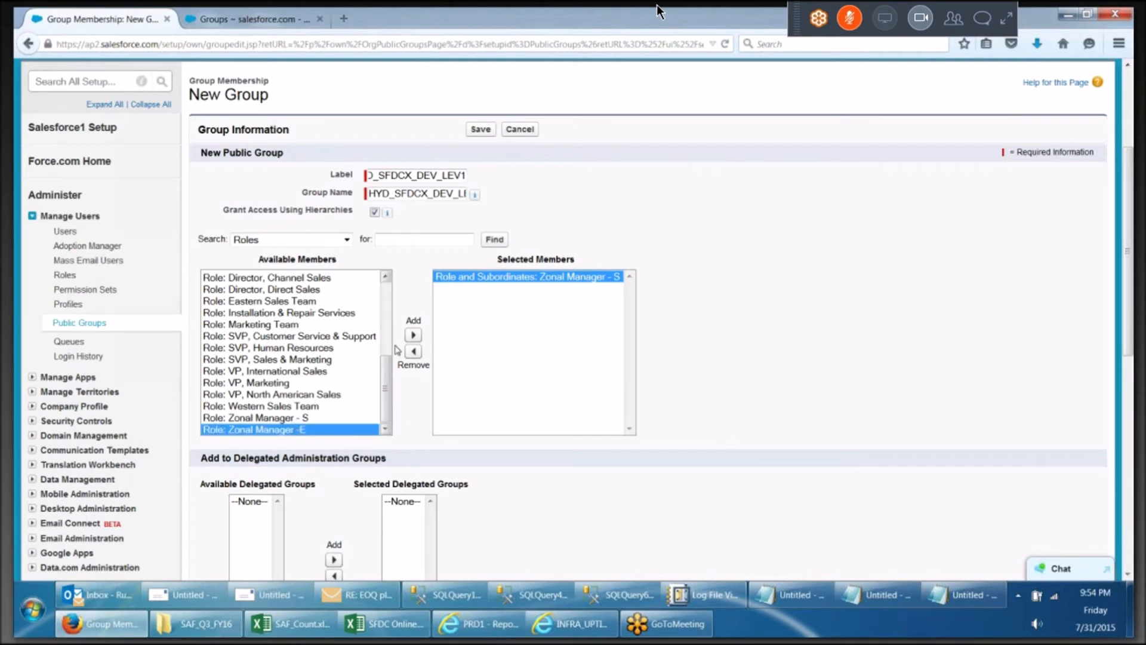
{"action": "left_click", "coordinate": [413, 335]}
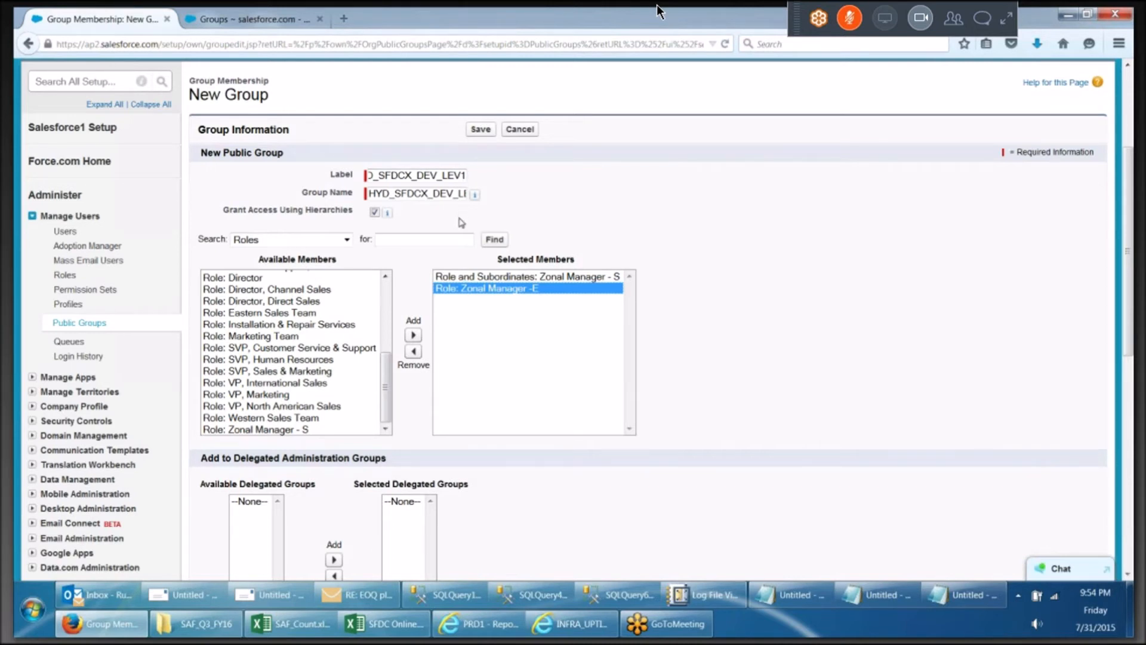
Add one user from the Users list as a member of the group
{"action": "scroll", "coordinate": [459, 218], "scroll_direction": "down", "scroll_amount": 1}
{"action": "scroll", "coordinate": [461, 222], "scroll_direction": "down", "scroll_amount": 2}
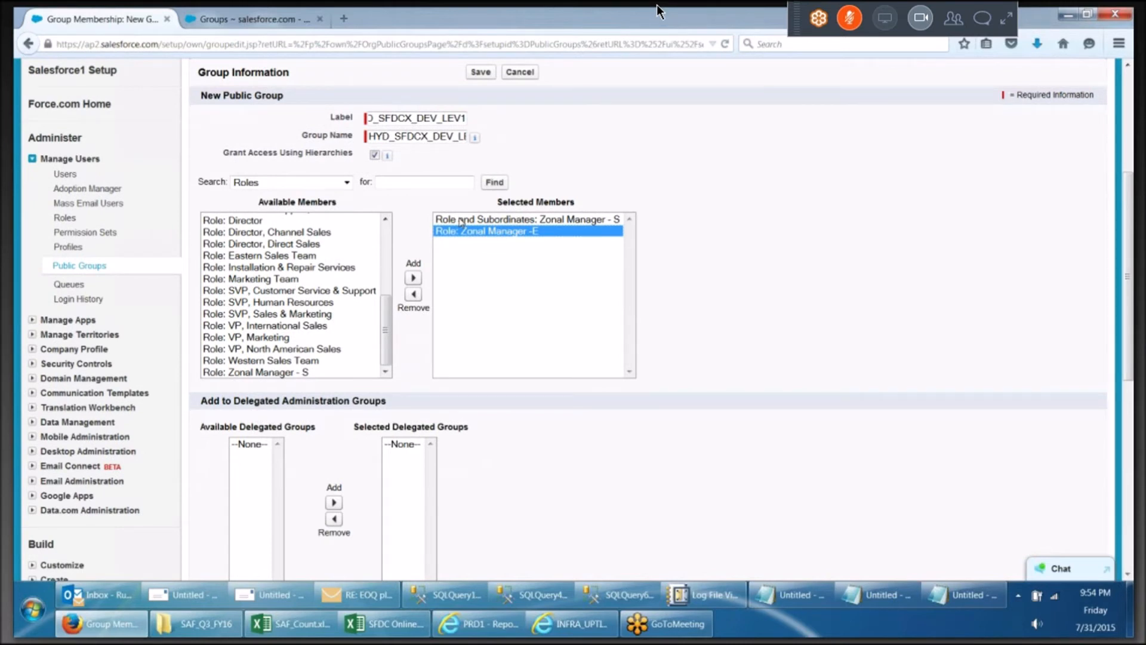
{"action": "scroll", "coordinate": [462, 222], "scroll_direction": "up", "scroll_amount": 2}
{"action": "left_click", "coordinate": [346, 240]}
{"action": "left_click", "coordinate": [246, 289]}
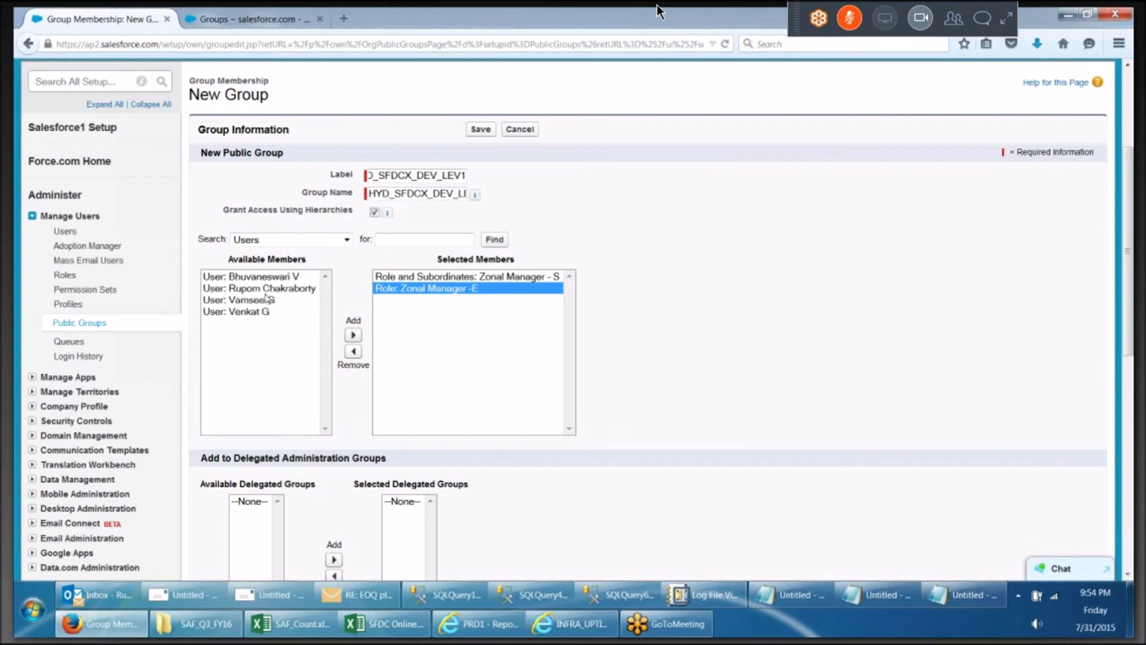
{"action": "left_click", "coordinate": [263, 300]}
{"action": "left_click", "coordinate": [353, 336]}
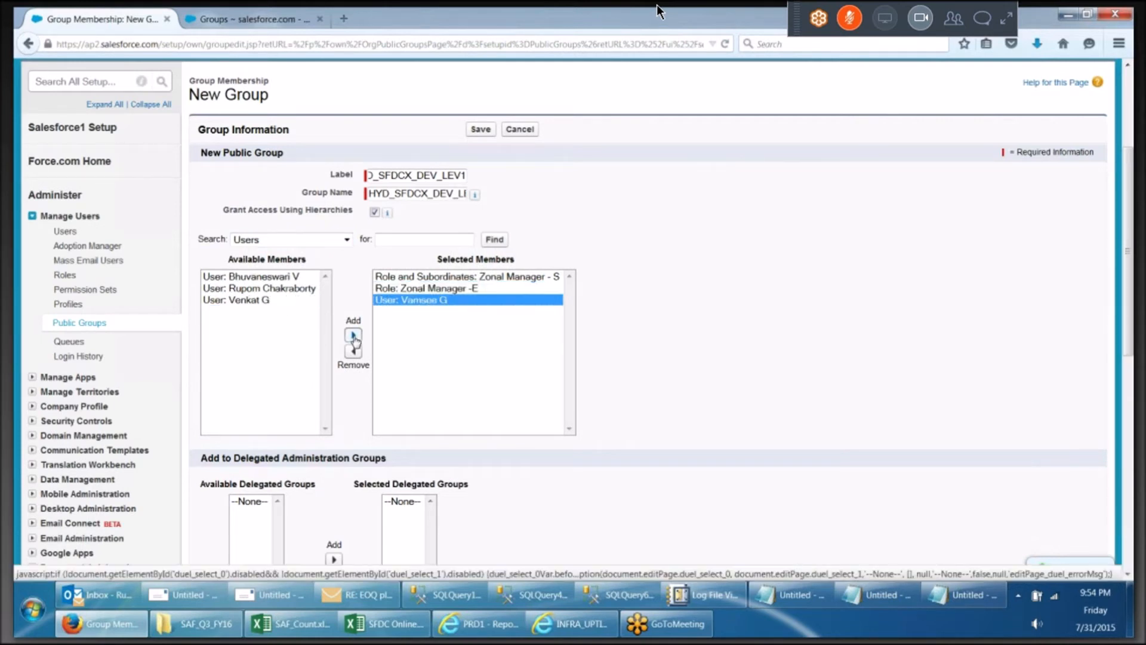
Save the new public group
{"action": "left_click", "coordinate": [346, 240]}
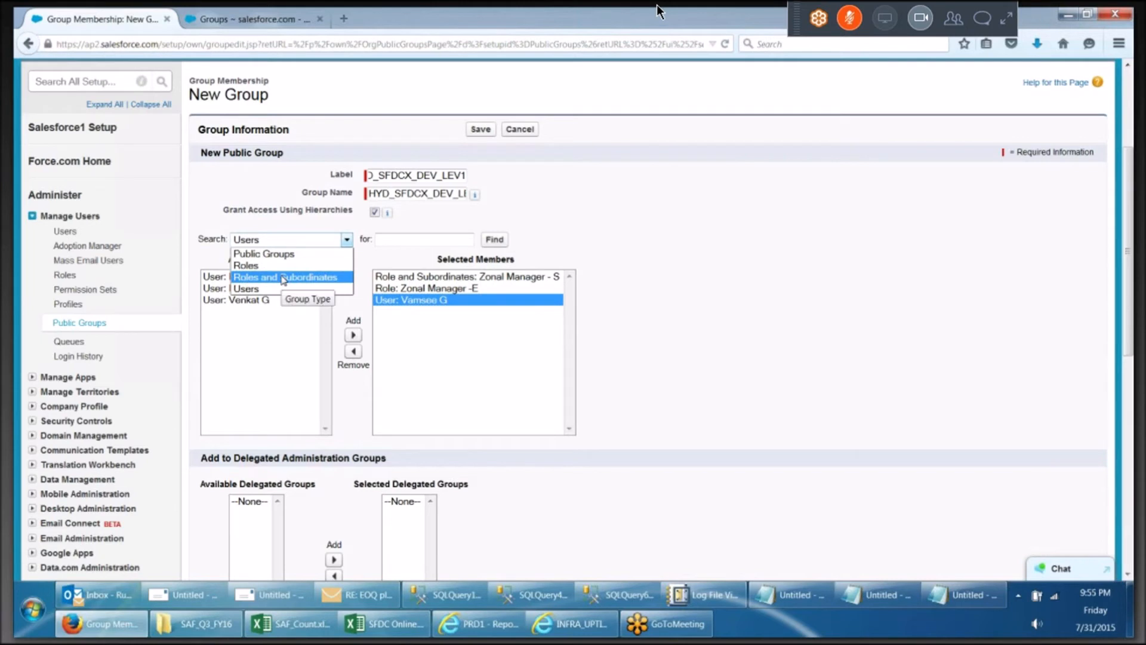
{"action": "left_click", "coordinate": [582, 233]}
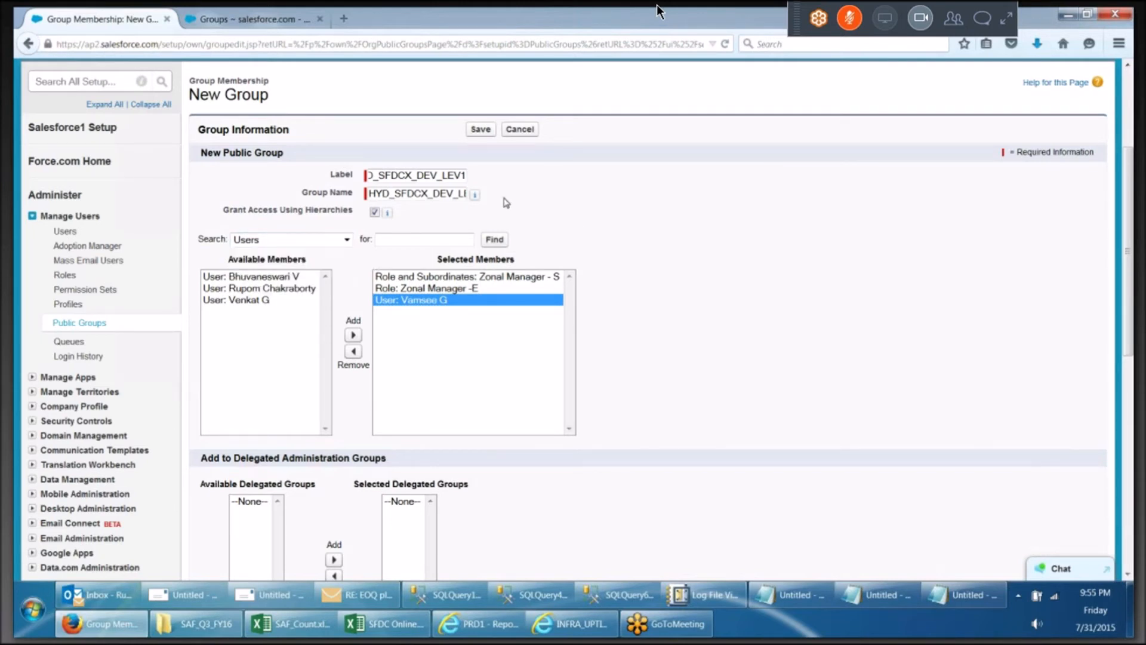
{"action": "left_click", "coordinate": [477, 131]}
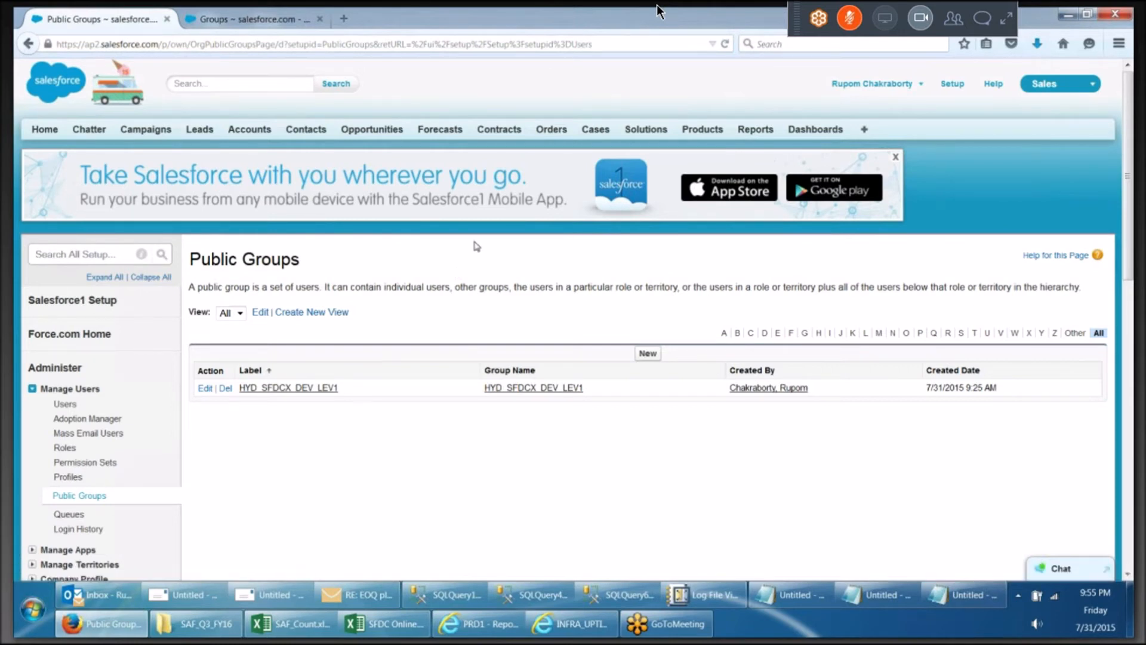
Open a duplicate browser tab and switch to it
{"action": "right_click", "coordinate": [600, 133]}
{"action": "left_click", "coordinate": [629, 138]}
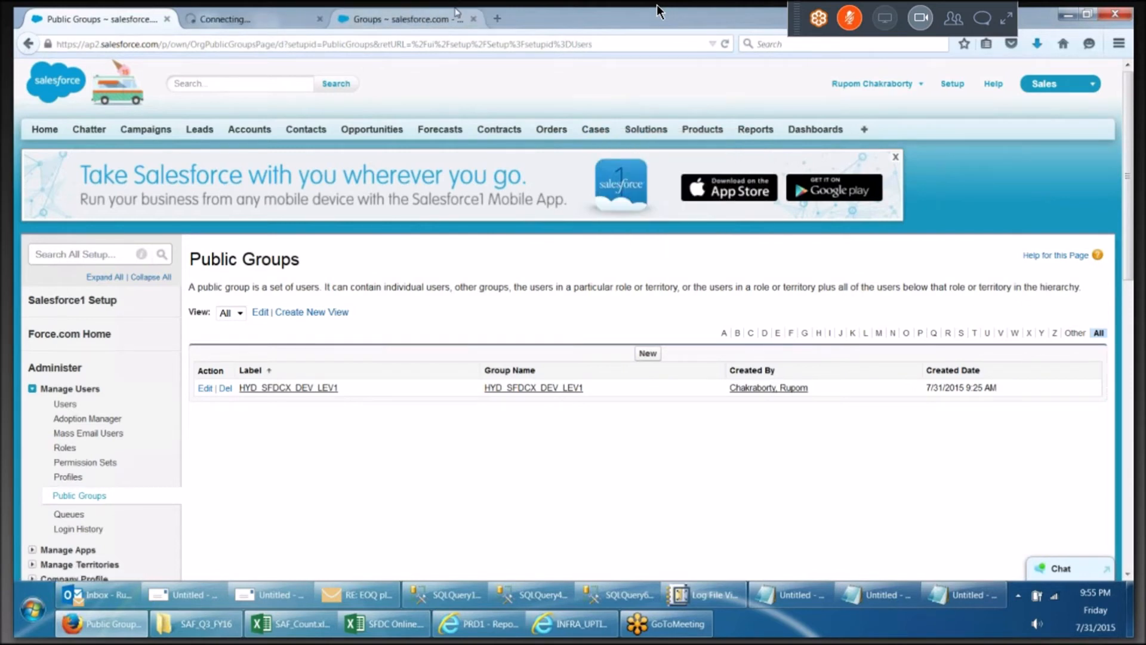
{"action": "left_click", "coordinate": [239, 19]}
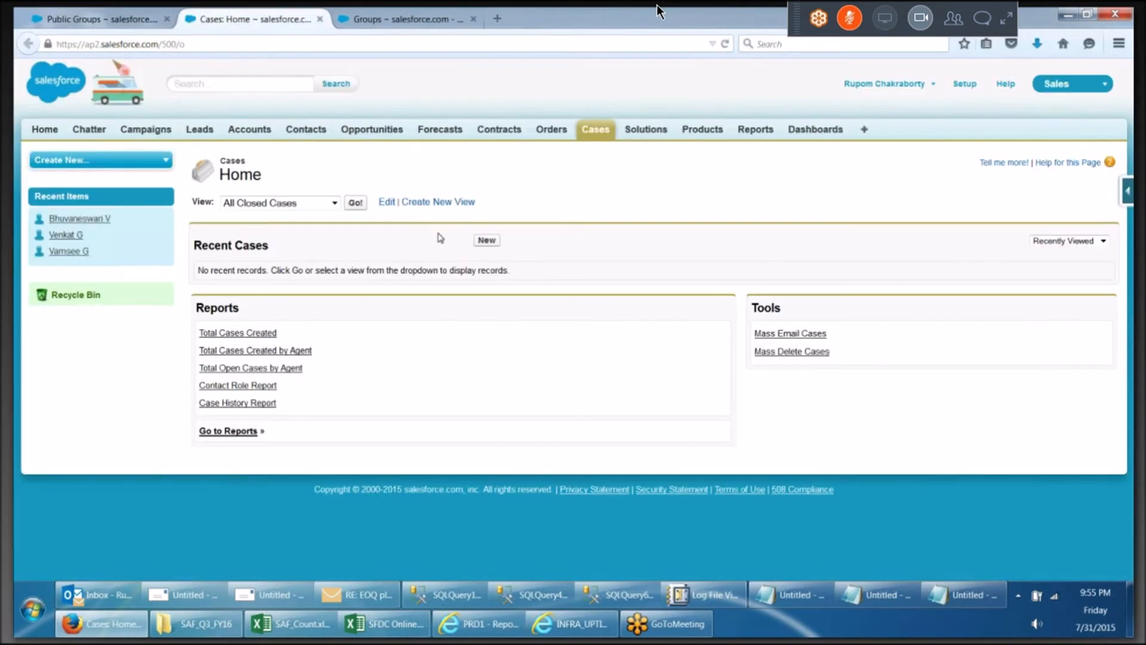
{"action": "left_click", "coordinate": [487, 241]}
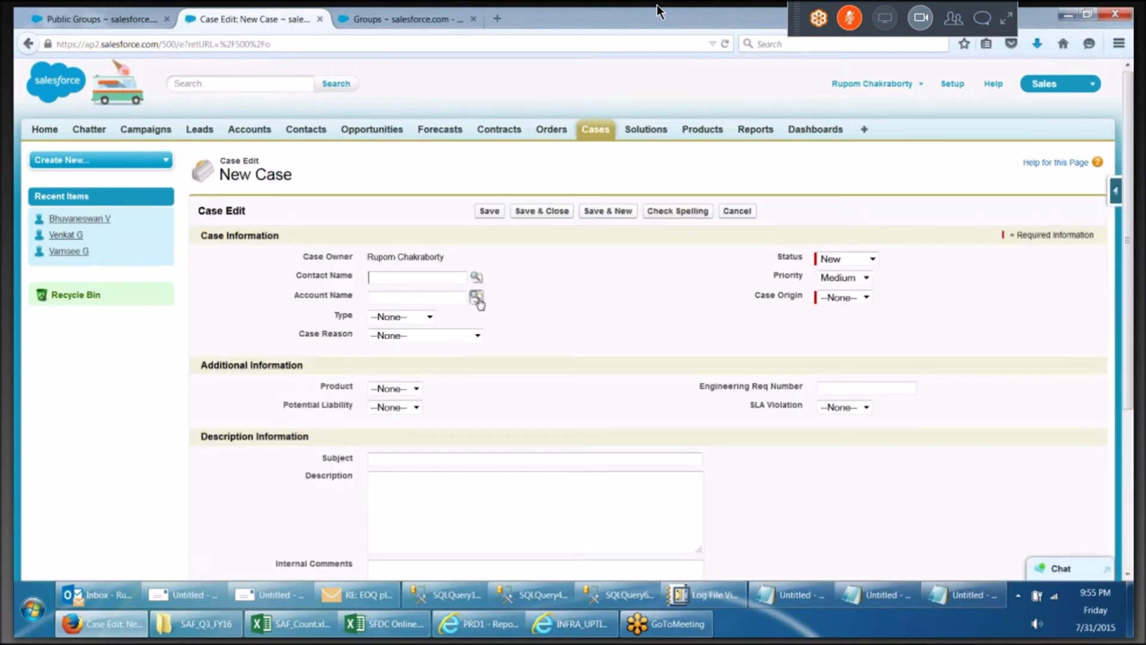
{"action": "left_click", "coordinate": [479, 299]}
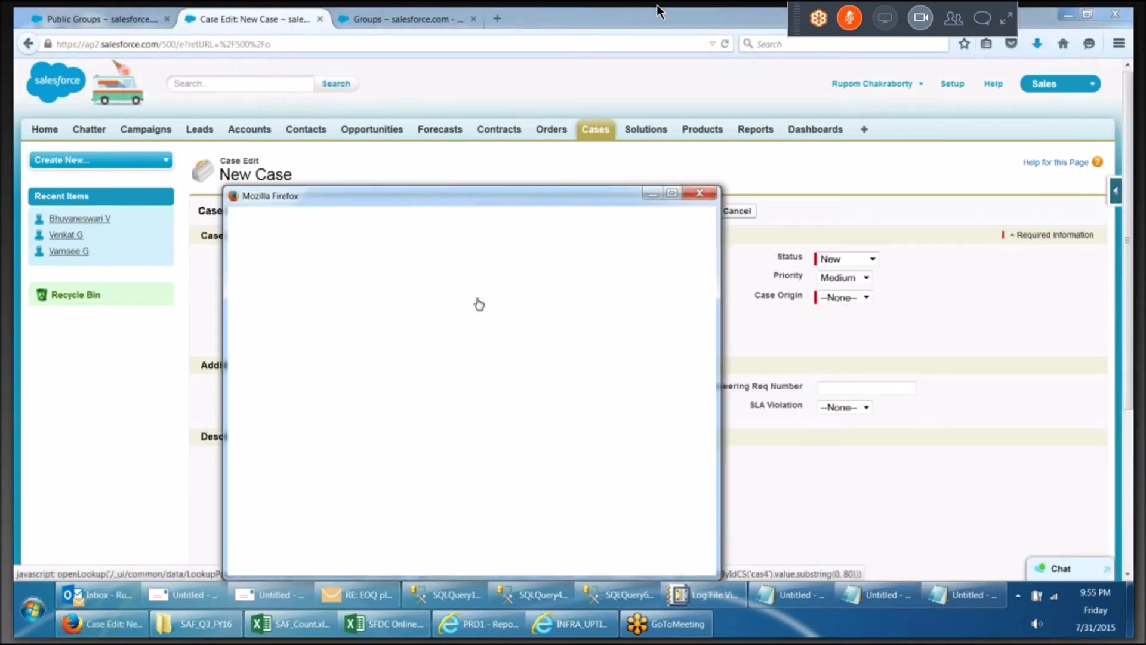
{"action": "left_click", "coordinate": [707, 195]}
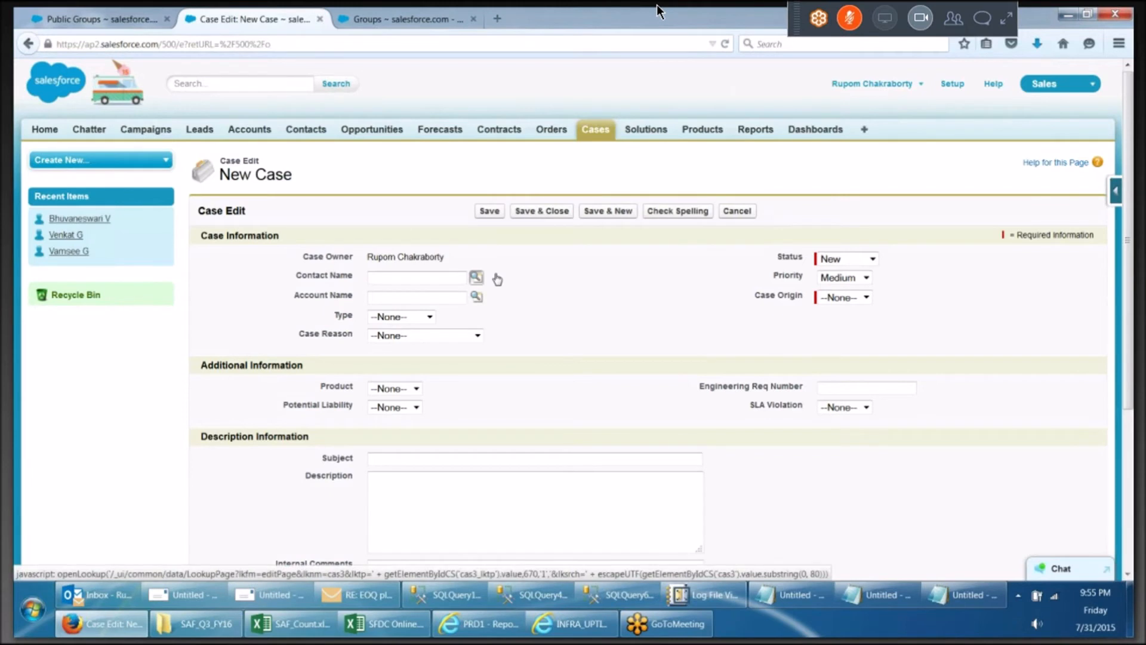
{"action": "left_click", "coordinate": [497, 277]}
{"action": "left_click", "coordinate": [702, 195]}
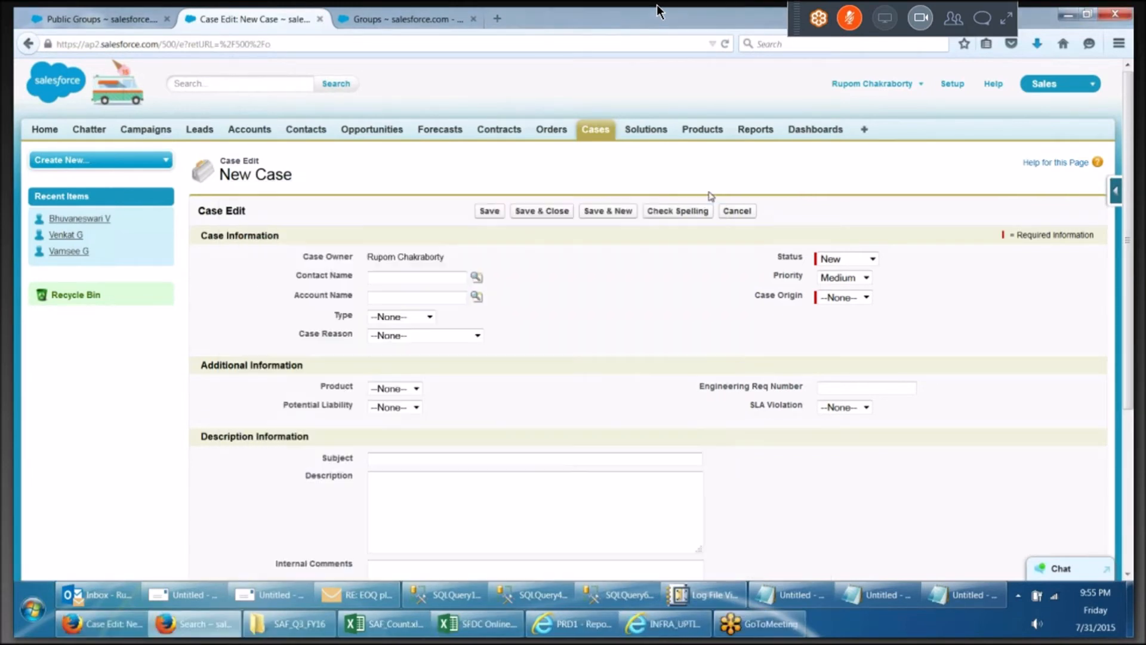
Create and save a new contact, entering the contact's first and last name
{"action": "left_click", "coordinate": [307, 131]}
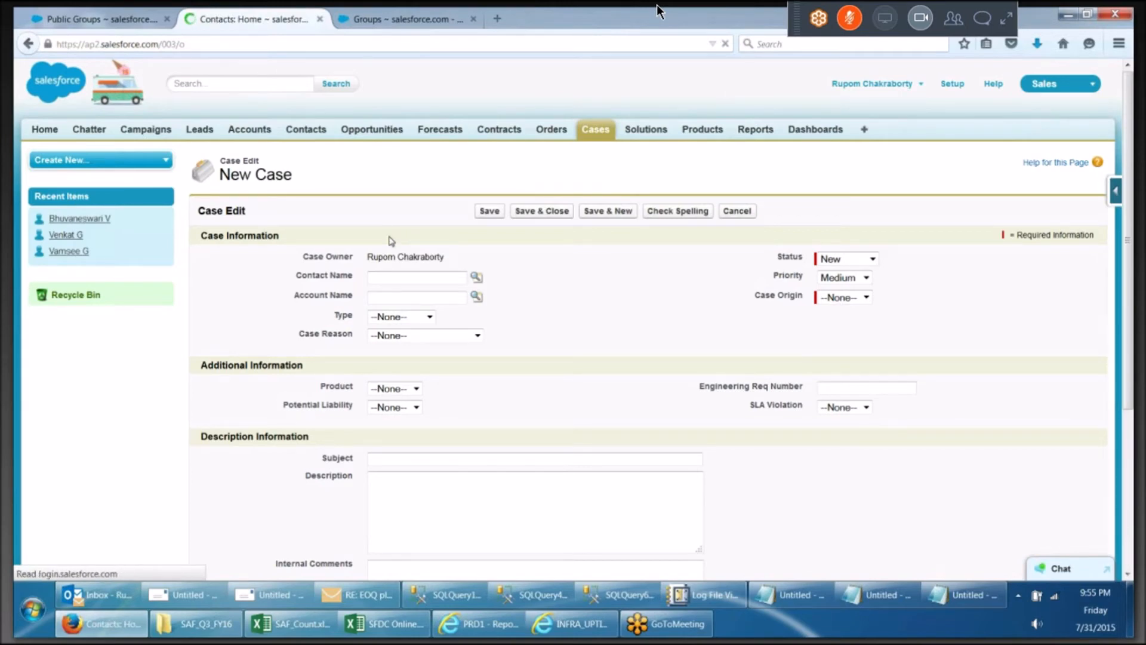
{"action": "left_click", "coordinate": [482, 332]}
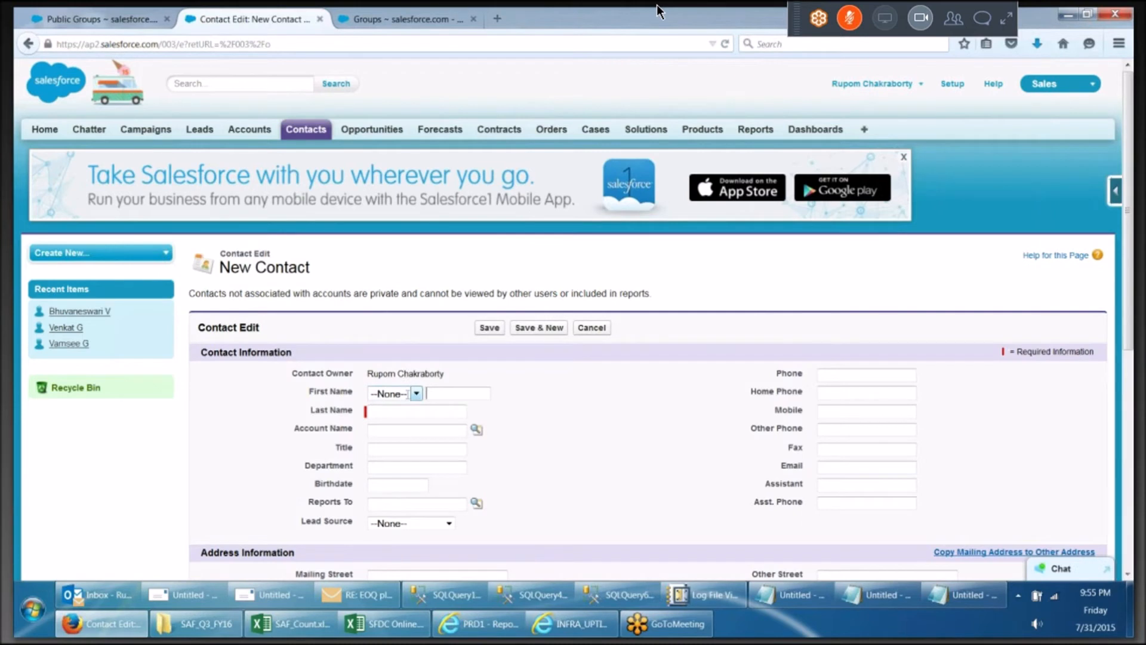
{"action": "key", "text": "Tab"}
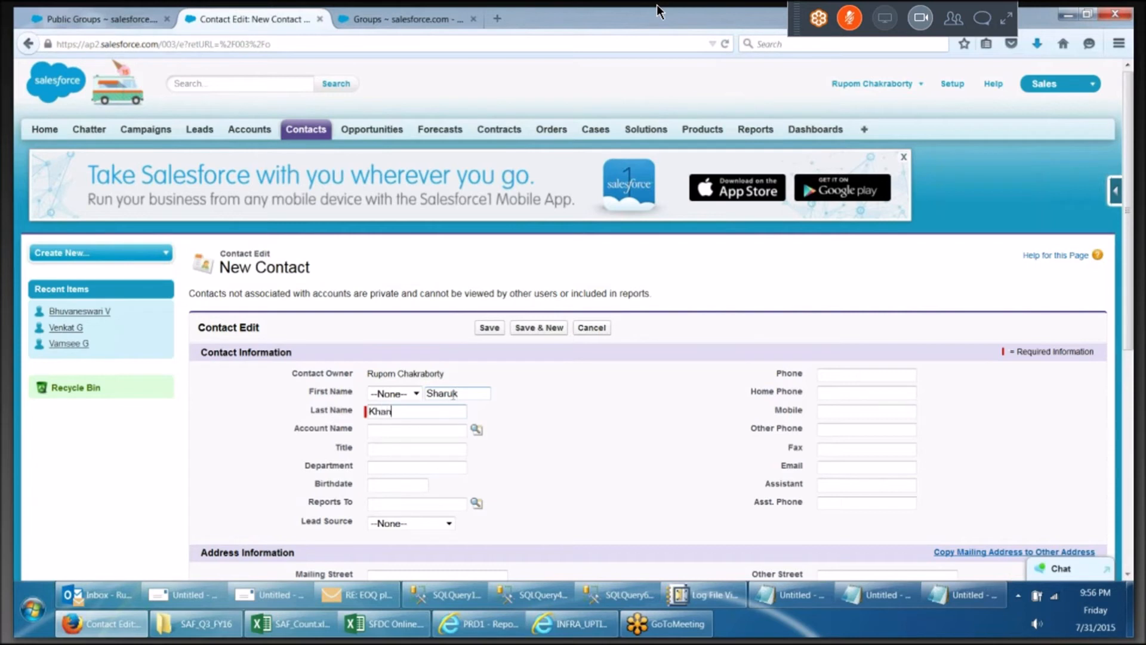
{"action": "left_click", "coordinate": [481, 330]}
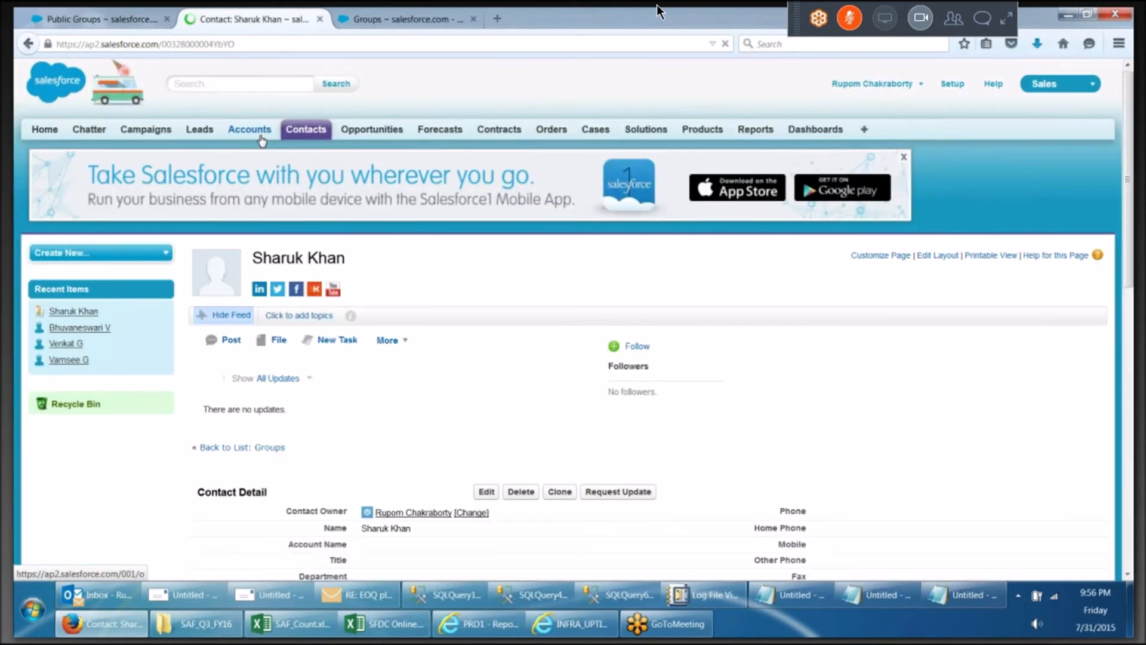
Create and save a new account named ABC Tech
{"action": "left_click", "coordinate": [260, 137]}
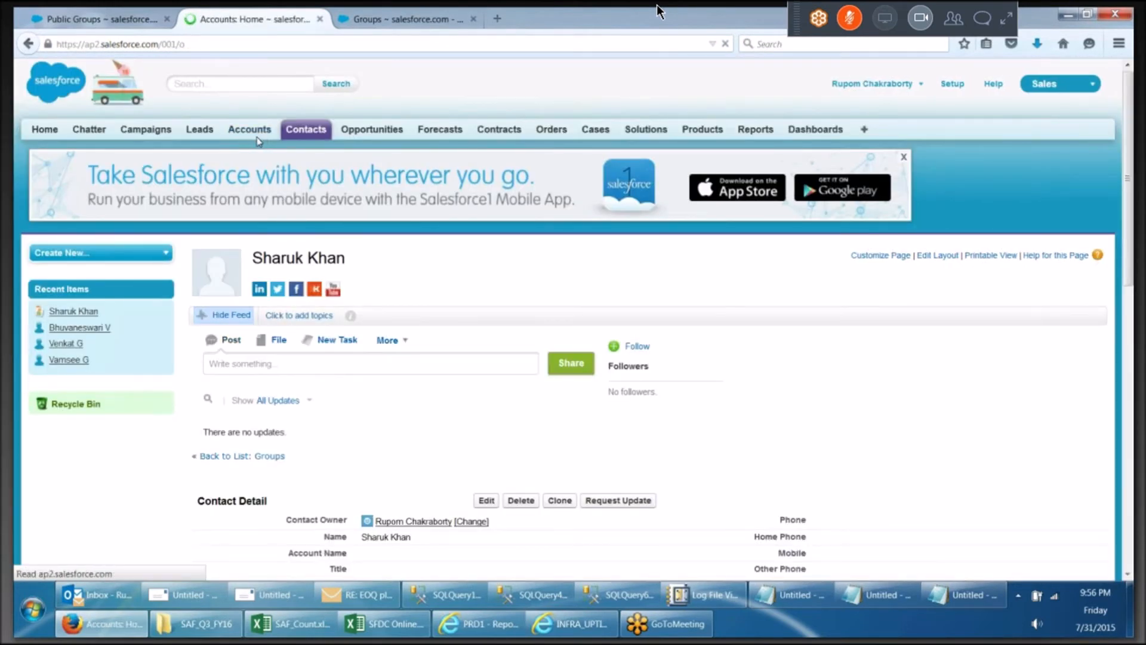
{"action": "left_click", "coordinate": [483, 333]}
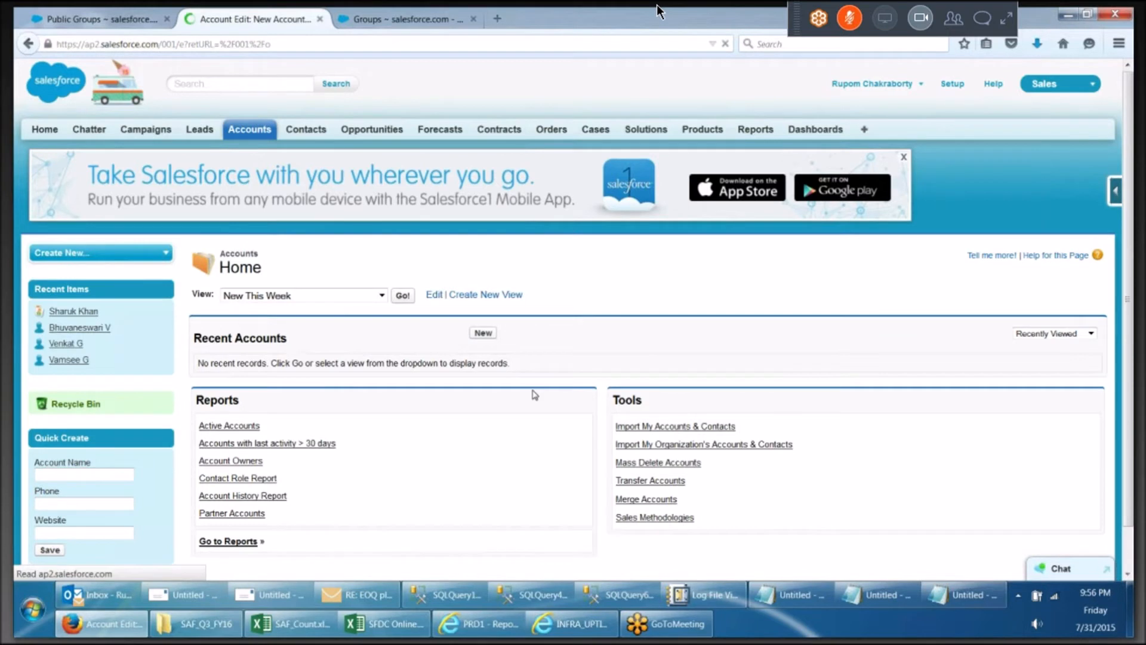
{"action": "type", "text": "ABC Tech"}
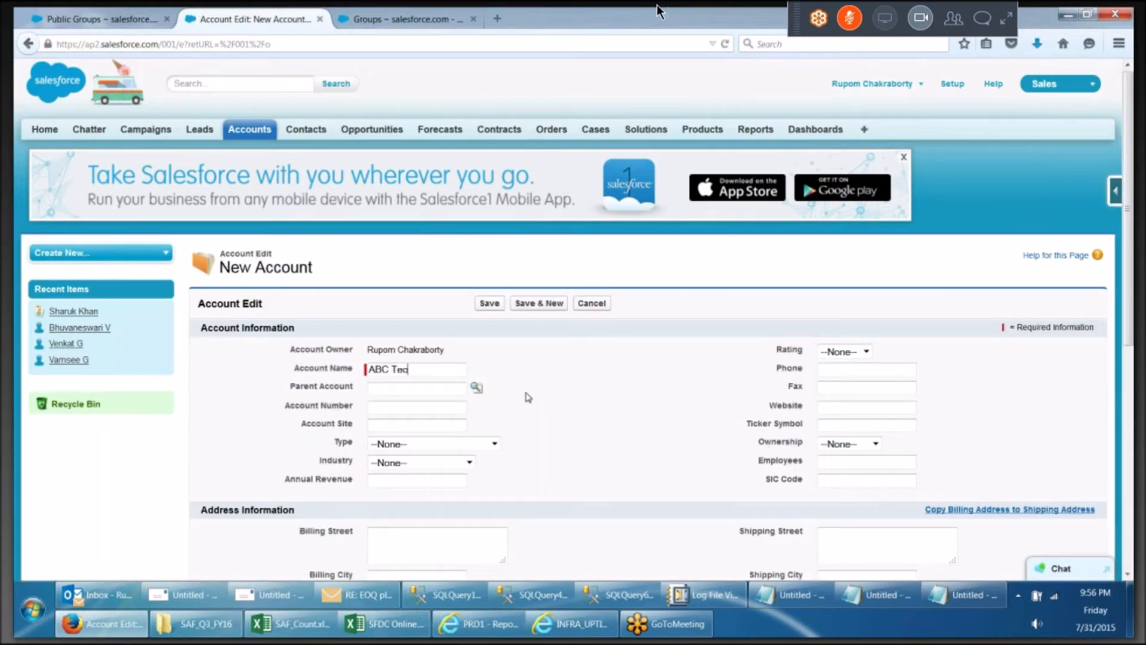
{"action": "left_click", "coordinate": [479, 299]}
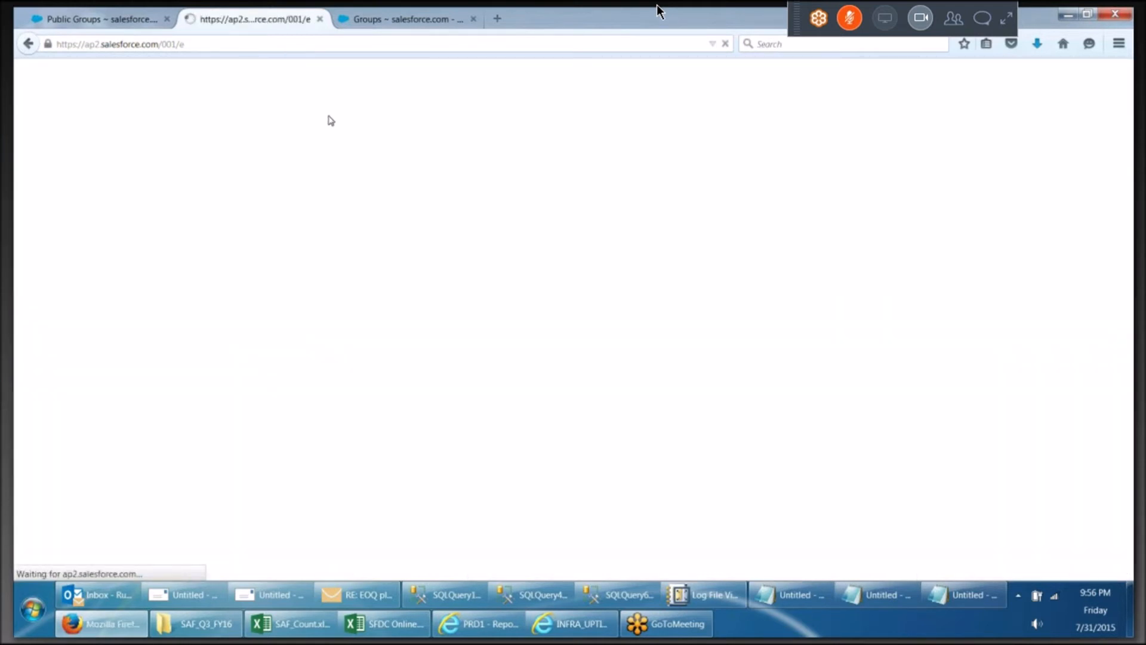
Open the new contact and set its Account Name to ABC Tech by inline editing, then save
{"action": "left_click", "coordinate": [322, 123]}
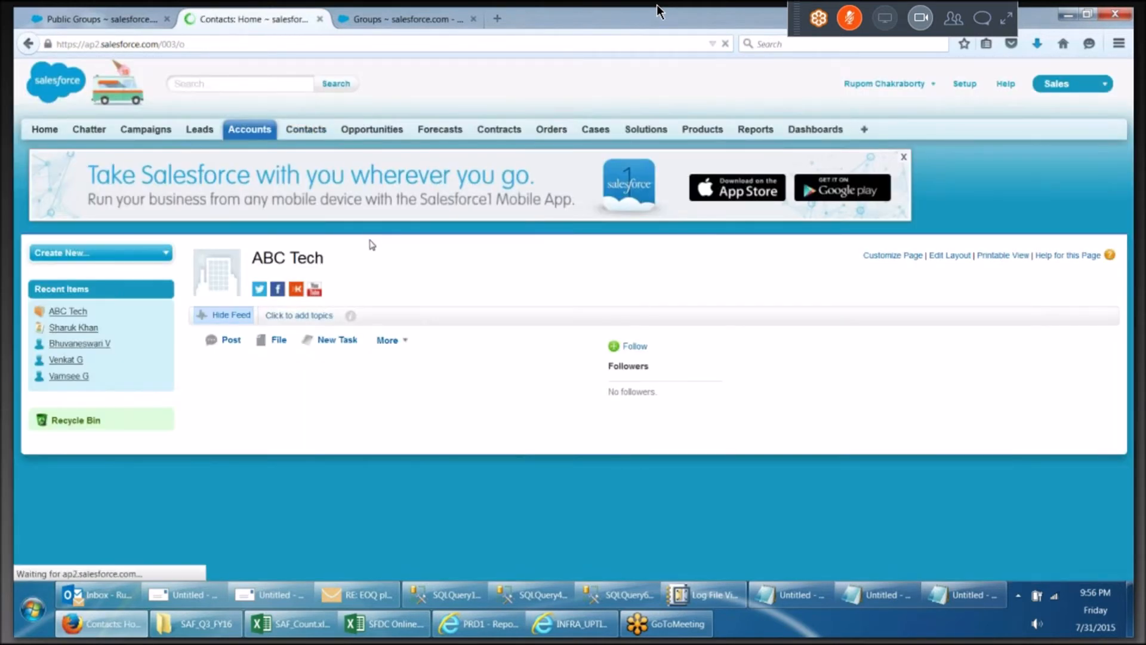
{"action": "left_click", "coordinate": [243, 379]}
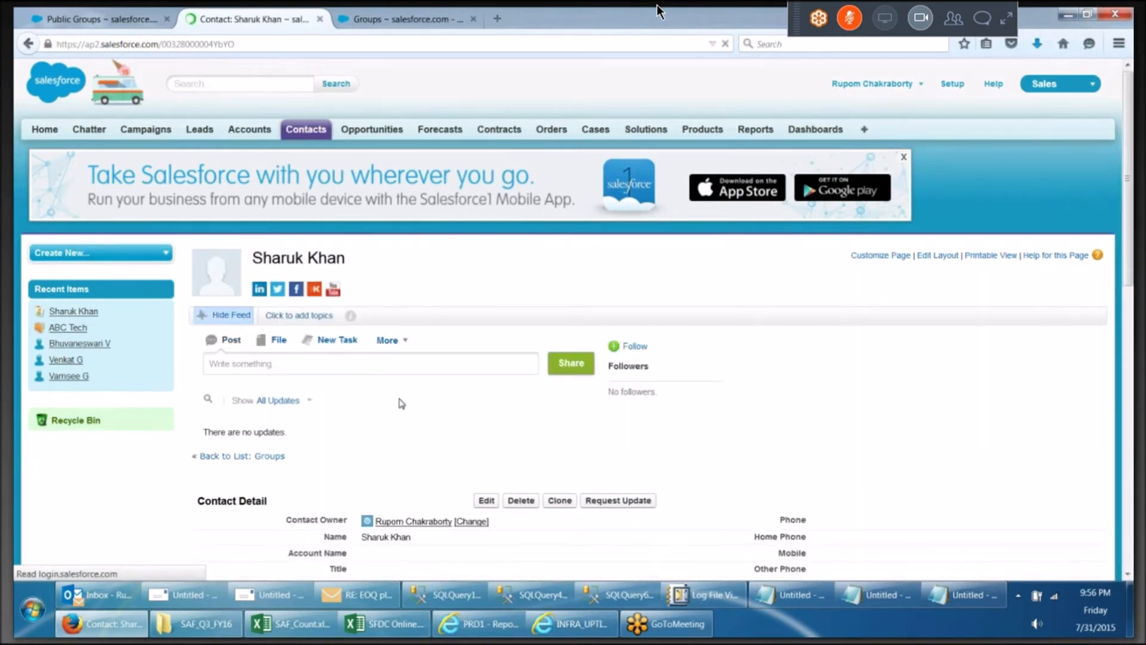
{"action": "scroll", "coordinate": [388, 489], "scroll_direction": "down", "scroll_amount": 3}
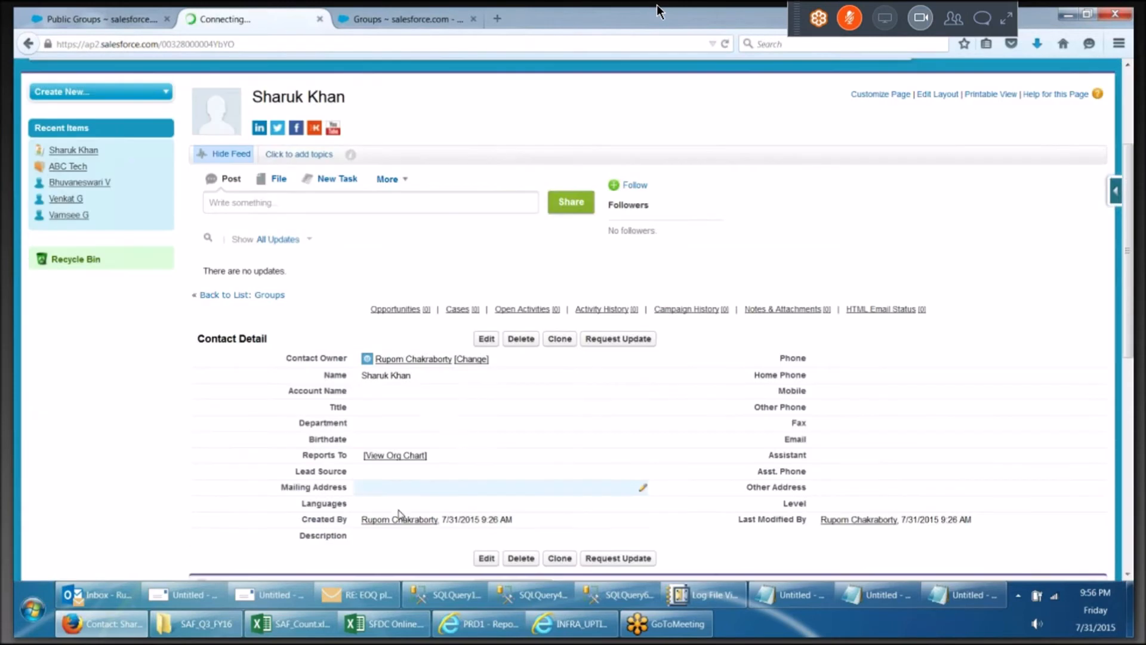
{"action": "double_click", "coordinate": [438, 396]}
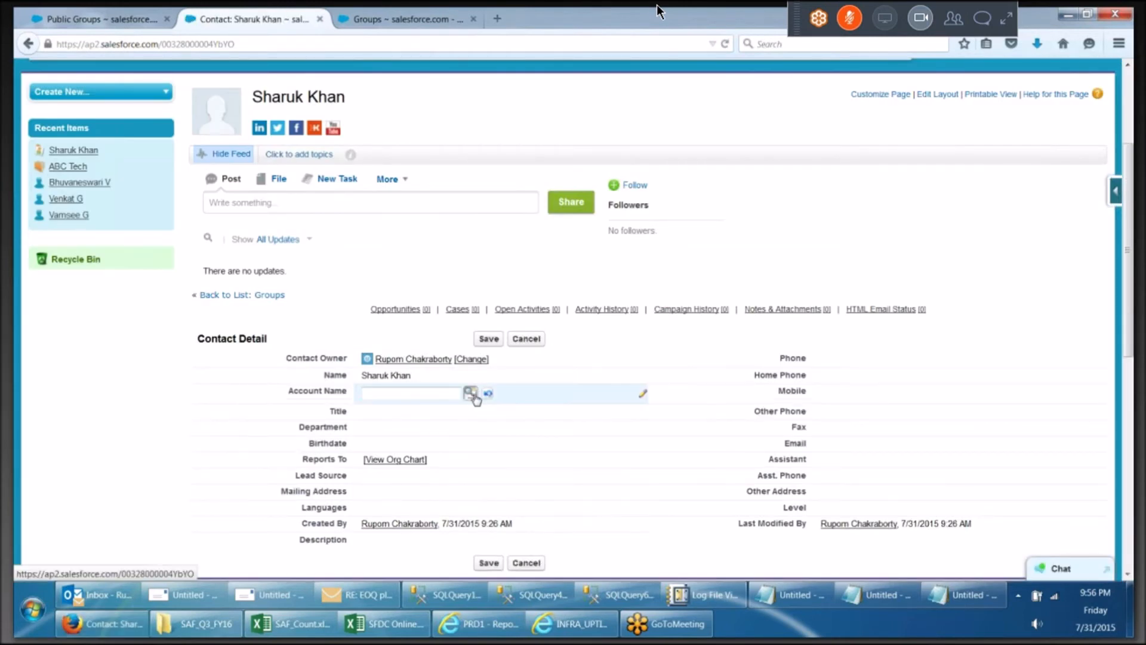
{"action": "left_click", "coordinate": [470, 392]}
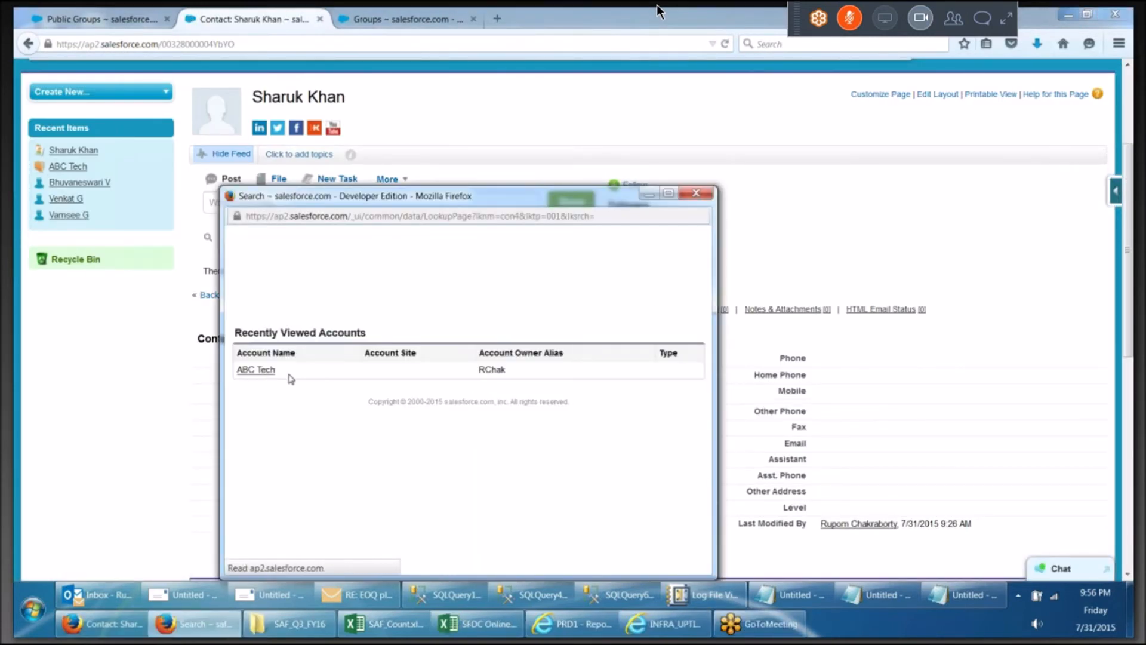
{"action": "left_click", "coordinate": [263, 374]}
{"action": "key", "text": "alt+Tab"}
{"action": "key", "text": "alt+Tab"}
{"action": "key", "text": "alt+Tab"}
{"action": "key", "text": "alt+Tab"}
{"action": "key", "text": "alt+Tab"}
{"action": "left_click", "coordinate": [489, 342]}
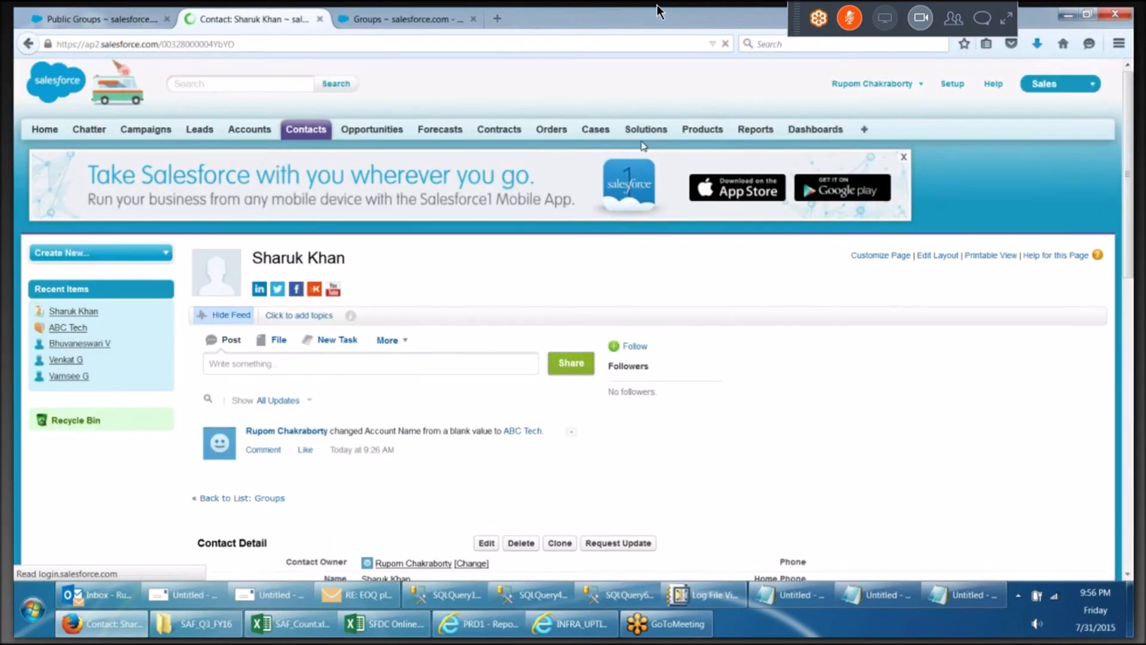
Start a new case, pick the previously created contact in the contact lookup, and enter the subject zvxvxcvx
{"action": "left_click", "coordinate": [591, 132]}
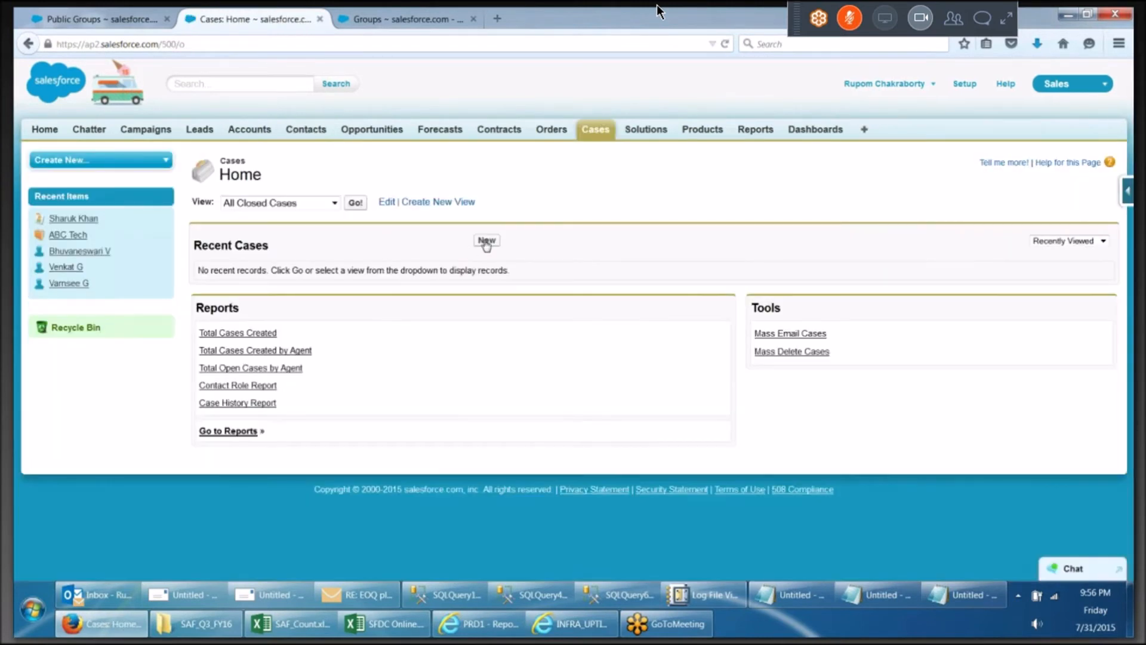
{"action": "left_click", "coordinate": [487, 240]}
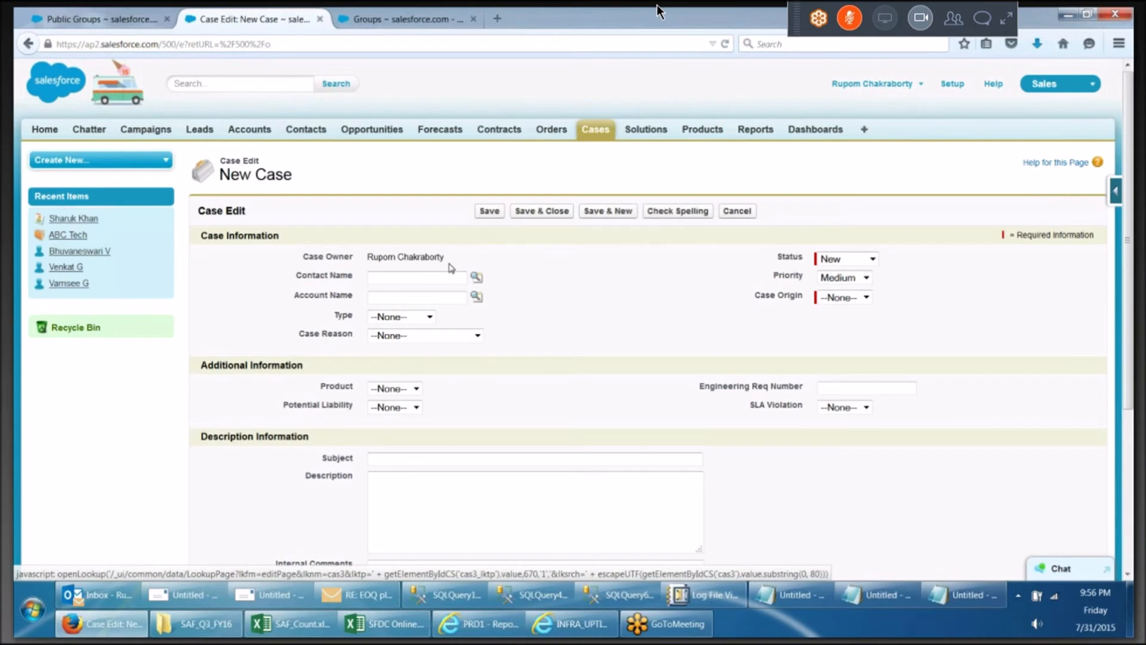
{"action": "left_click", "coordinate": [475, 277]}
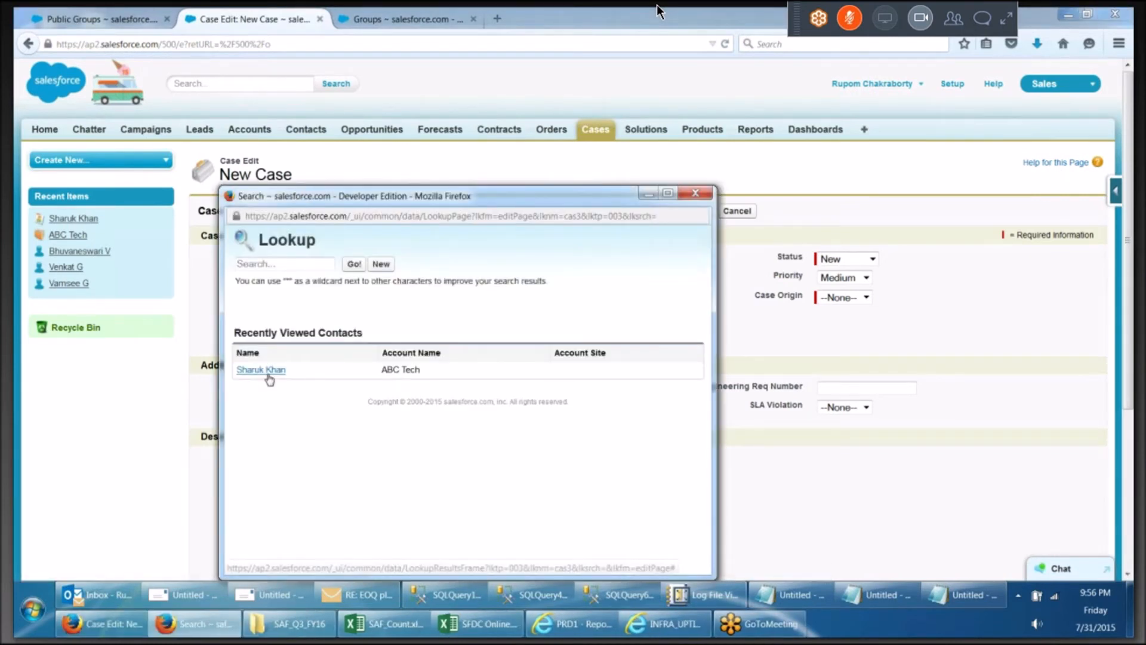
{"action": "left_click", "coordinate": [268, 375]}
{"action": "left_click", "coordinate": [425, 459]}
{"action": "type", "text": "zvxv"}
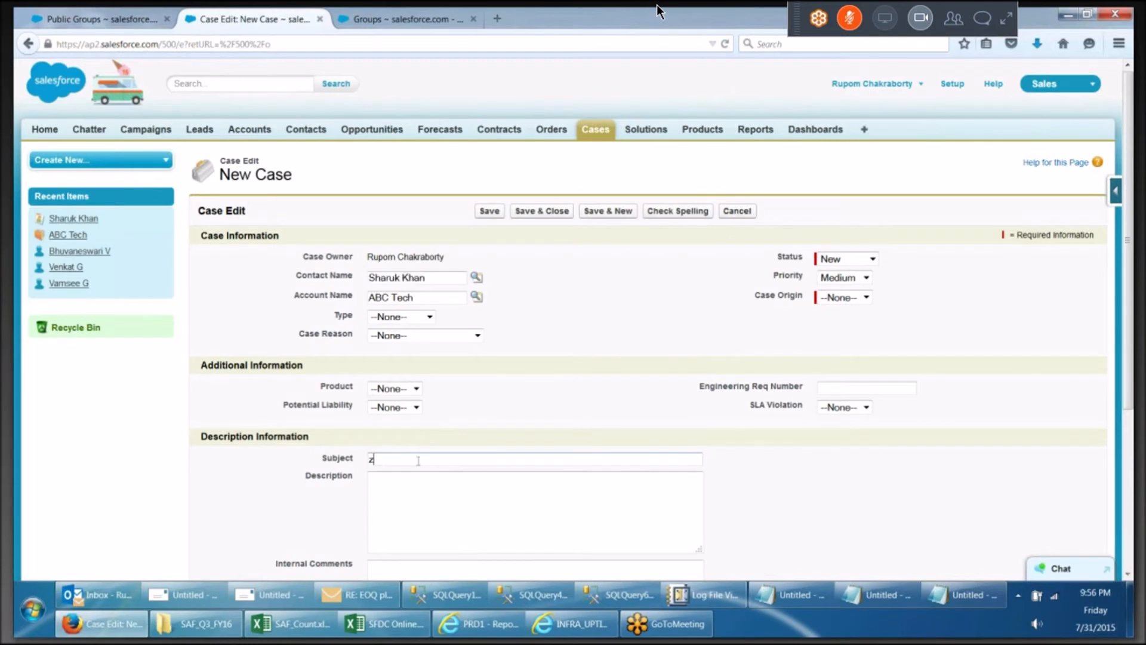
{"action": "type", "text": "xcvx"}
Set the case's Case Origin to Phone and save the case
{"action": "left_click", "coordinate": [490, 211]}
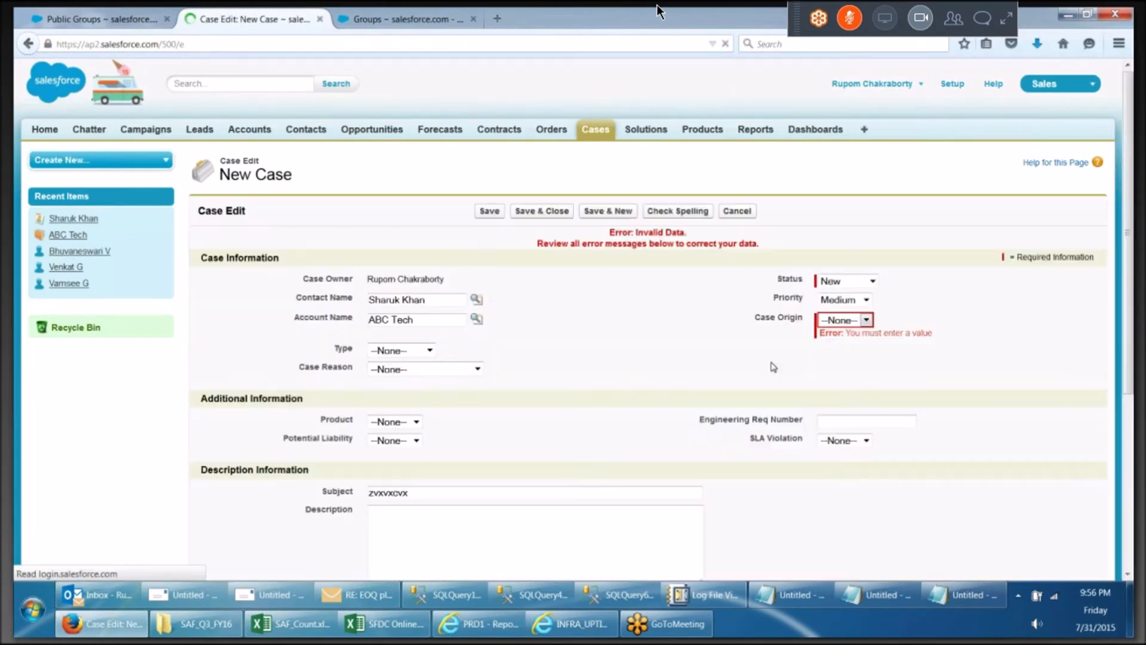
{"action": "left_click", "coordinate": [861, 320]}
{"action": "left_click", "coordinate": [840, 347]}
{"action": "left_click", "coordinate": [490, 211]}
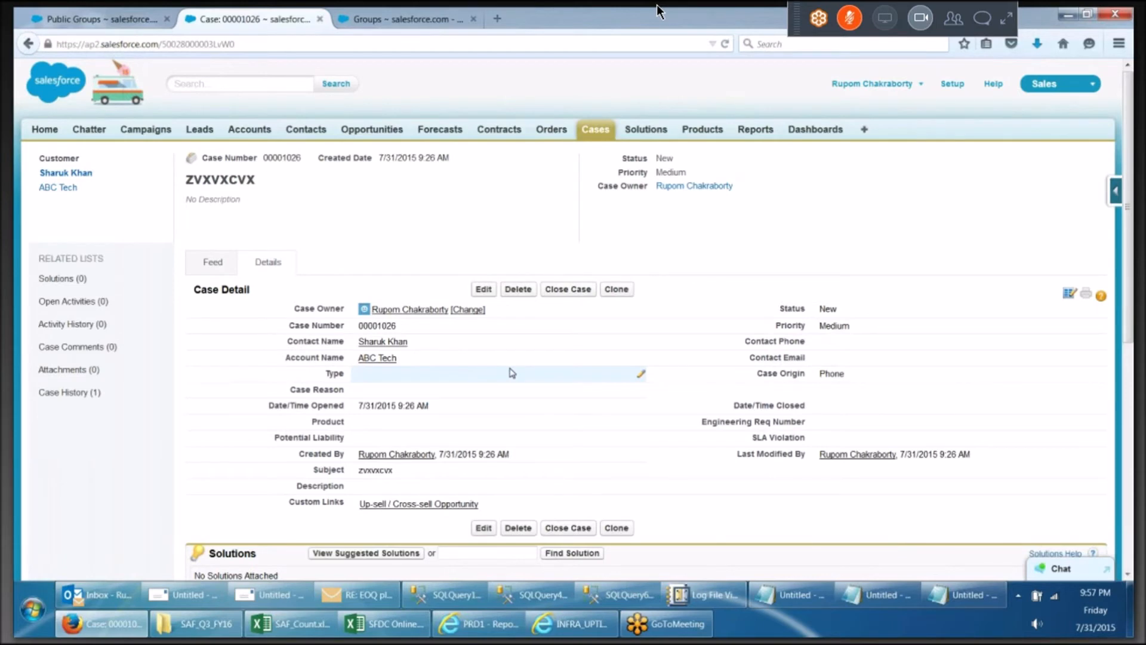
{"action": "scroll", "coordinate": [511, 372], "scroll_direction": "down", "scroll_amount": 2}
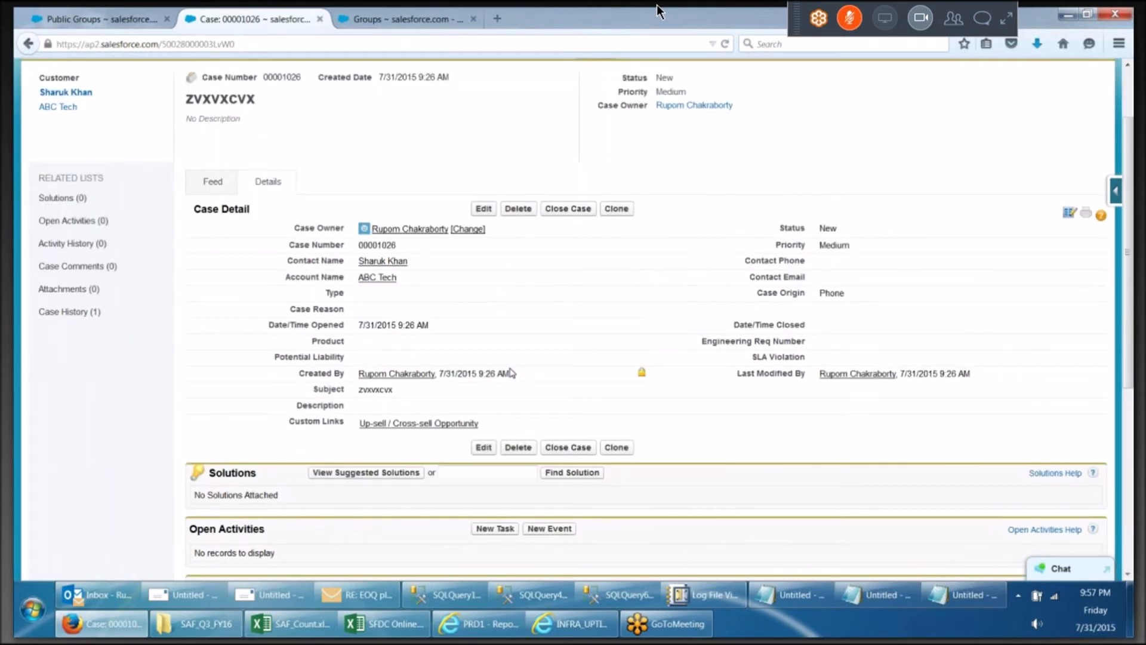
{"action": "scroll", "coordinate": [496, 346], "scroll_direction": "up", "scroll_amount": 2}
{"action": "left_click", "coordinate": [477, 311]}
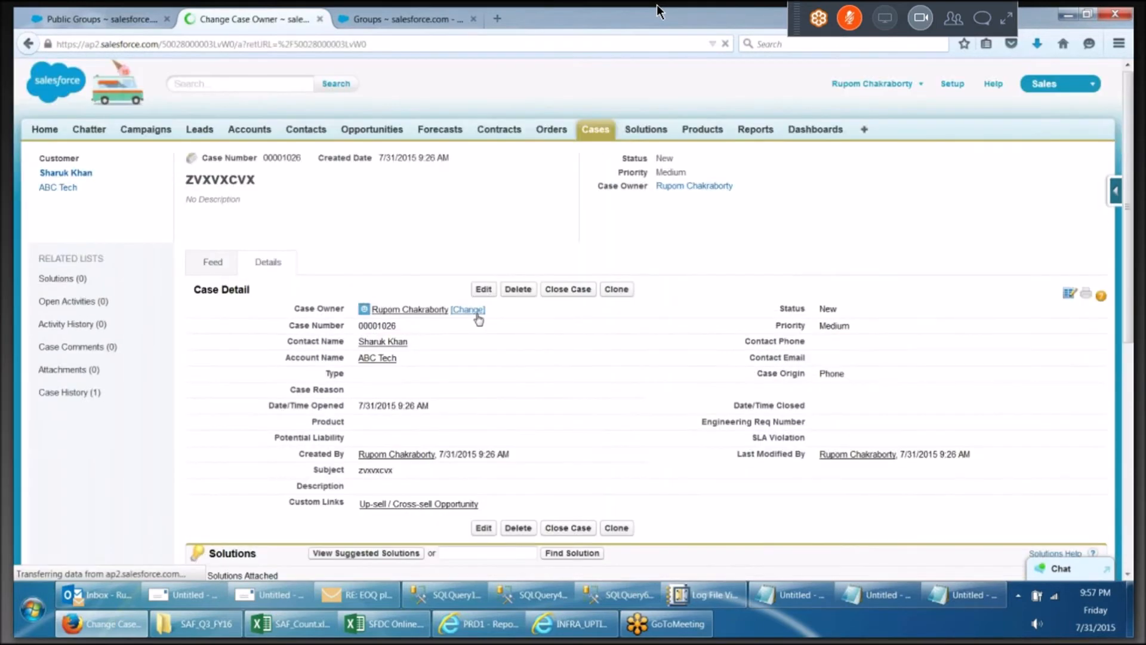
{"action": "left_click", "coordinate": [391, 311]}
{"action": "left_click", "coordinate": [391, 334]}
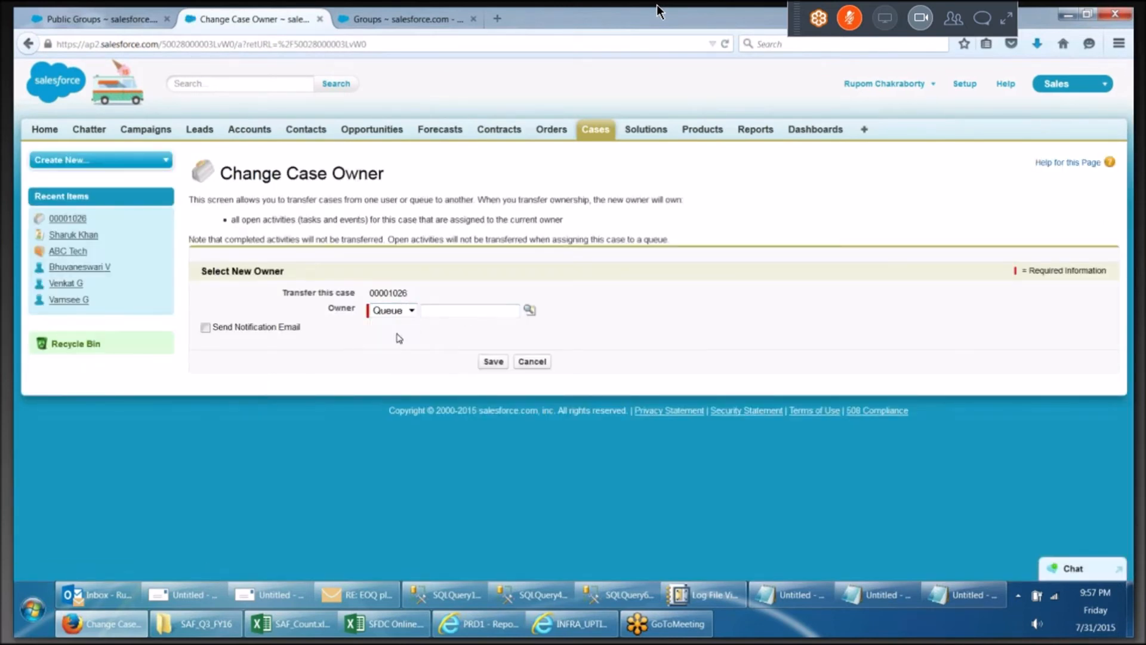
{"action": "left_click", "coordinate": [529, 311]}
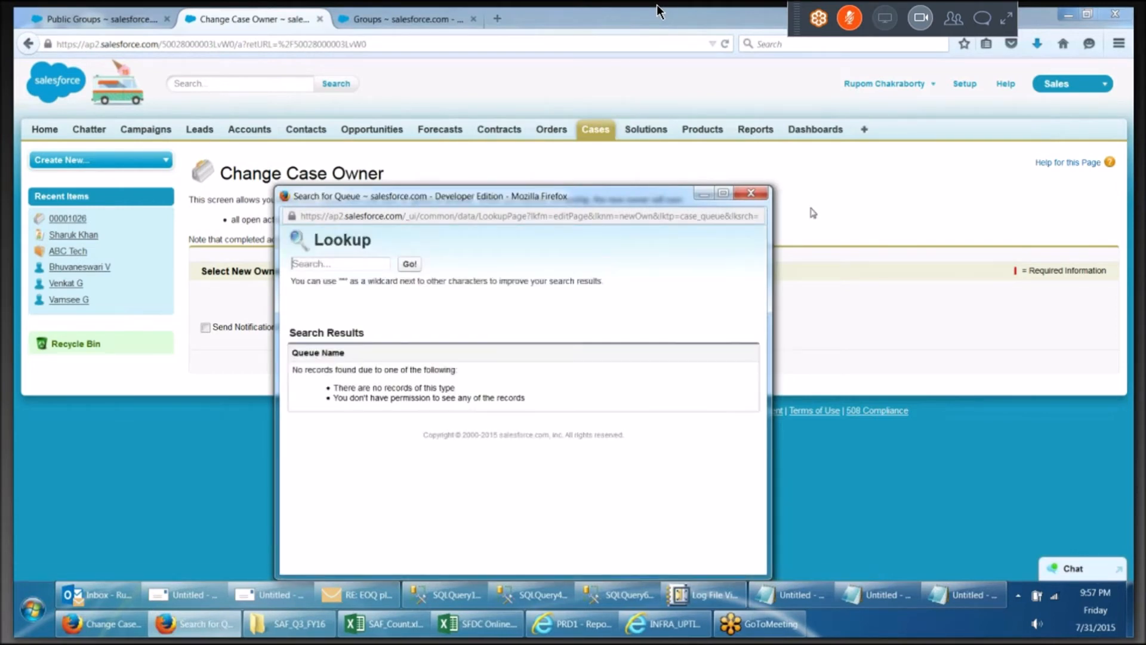
{"action": "left_click", "coordinate": [751, 193]}
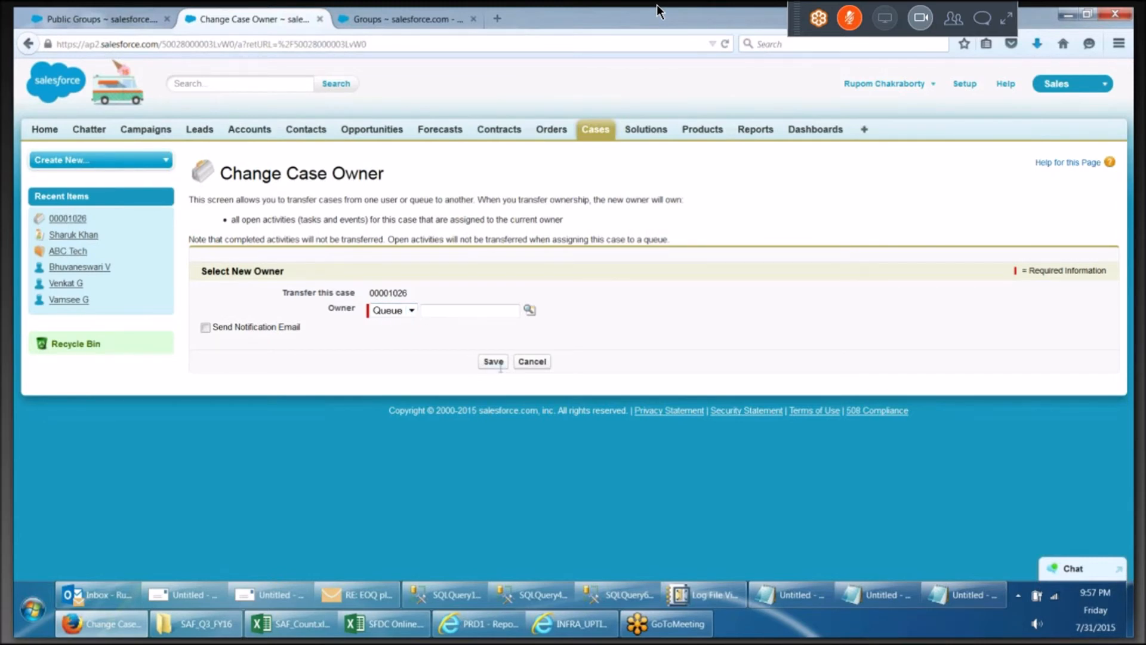
{"action": "left_click", "coordinate": [531, 362]}
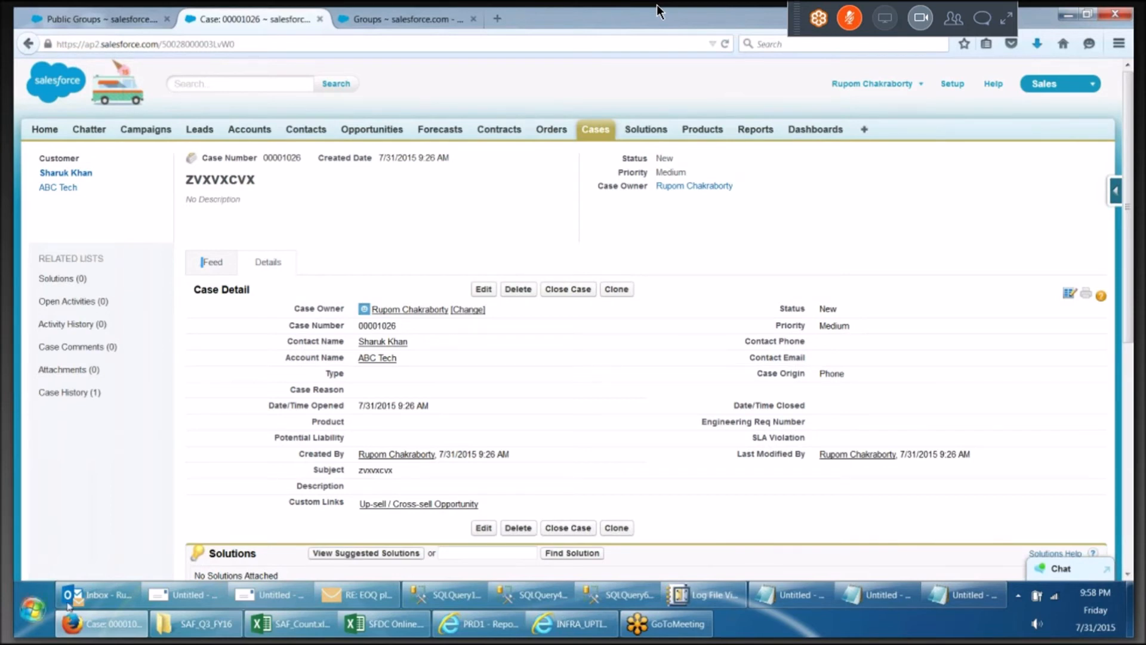
Open the HYD_SFDCX_DEV_LEV1 public group's details under Manage Users in Setup, then return to Public Groups
{"action": "left_click", "coordinate": [957, 97]}
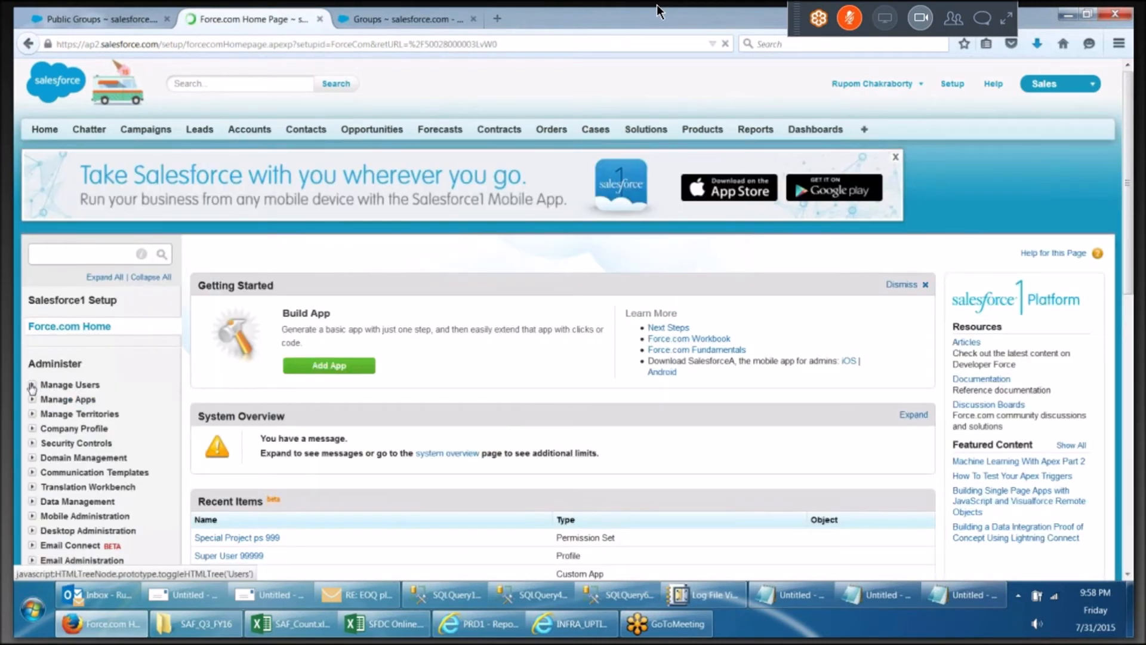
{"action": "left_click", "coordinate": [33, 384]}
{"action": "left_click", "coordinate": [77, 488]}
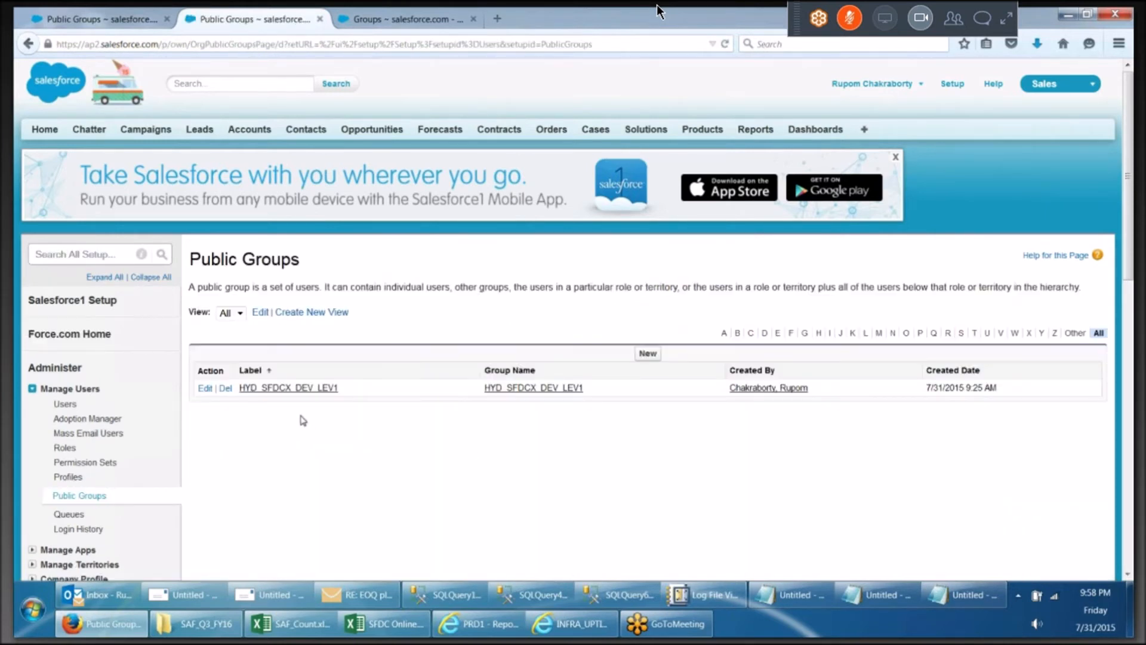
{"action": "left_click", "coordinate": [299, 389]}
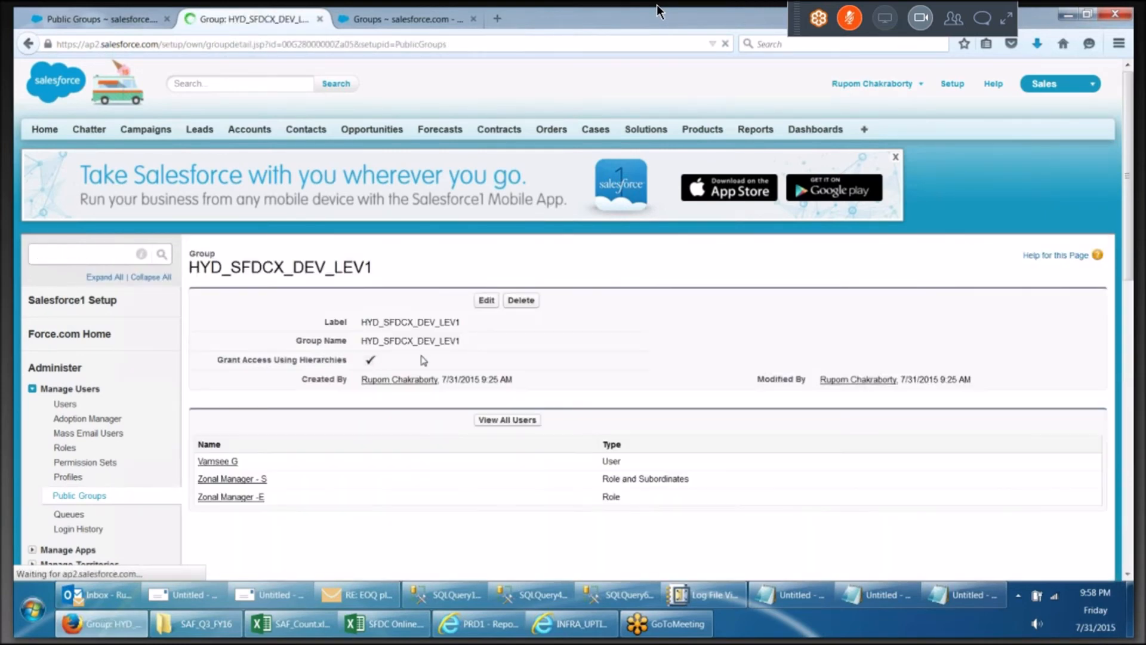
{"action": "scroll", "coordinate": [420, 349], "scroll_direction": "down", "scroll_amount": 3}
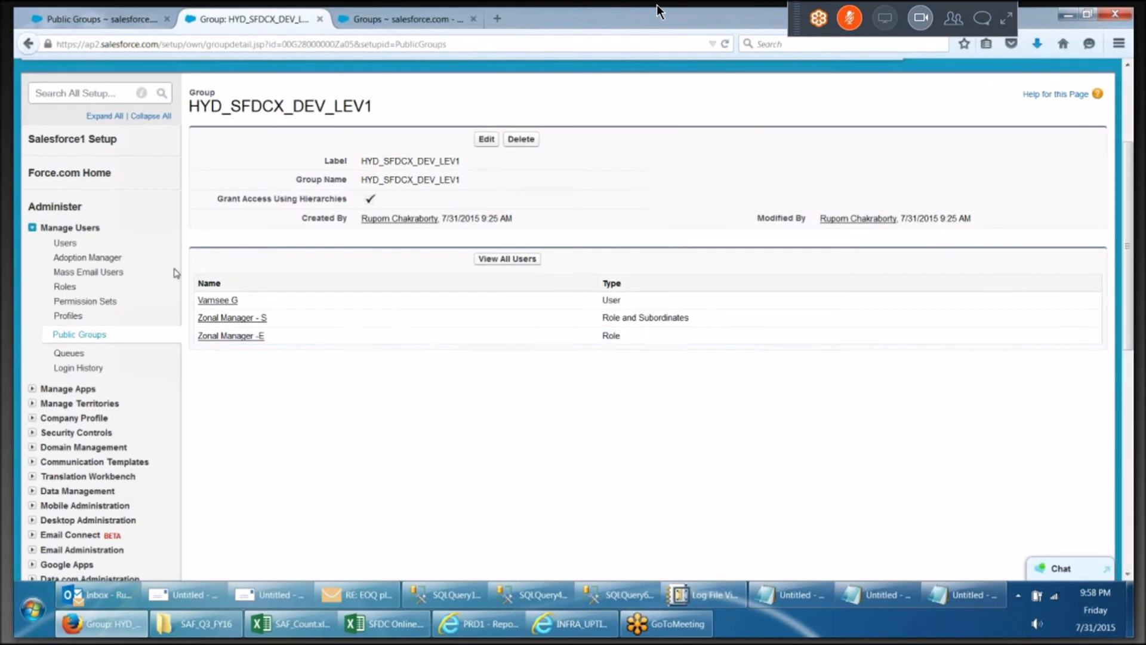
{"action": "left_click", "coordinate": [93, 335]}
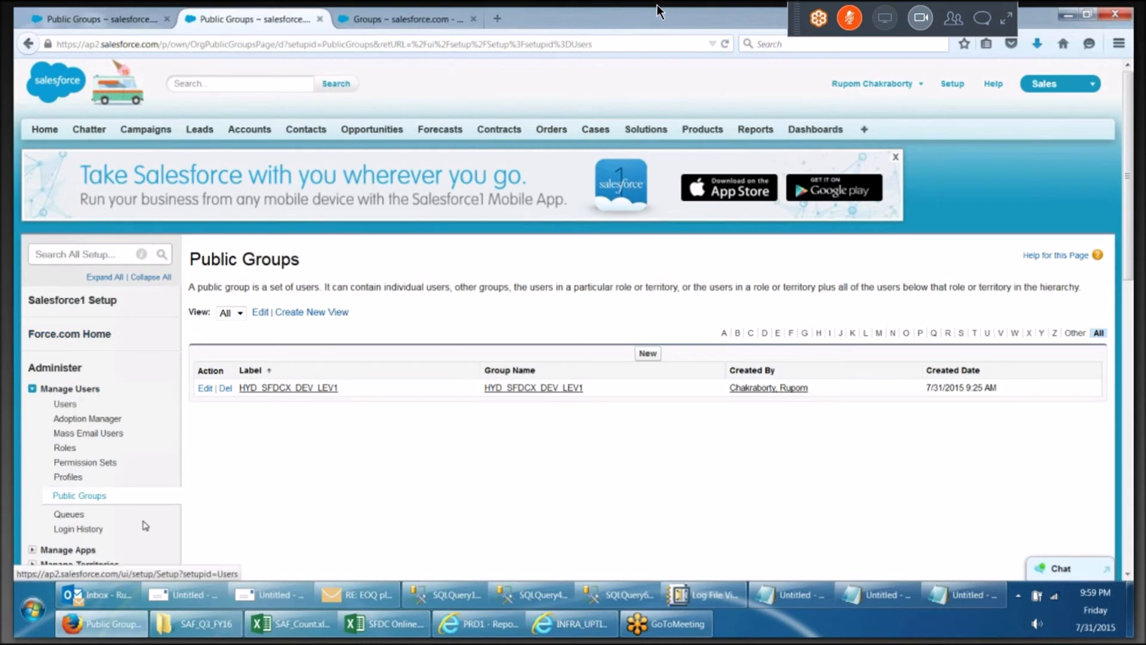
Start a new queue with the label Network Issues 1 and queue name Network_Issues_1
{"action": "scroll", "coordinate": [150, 521], "scroll_direction": "down", "scroll_amount": 2}
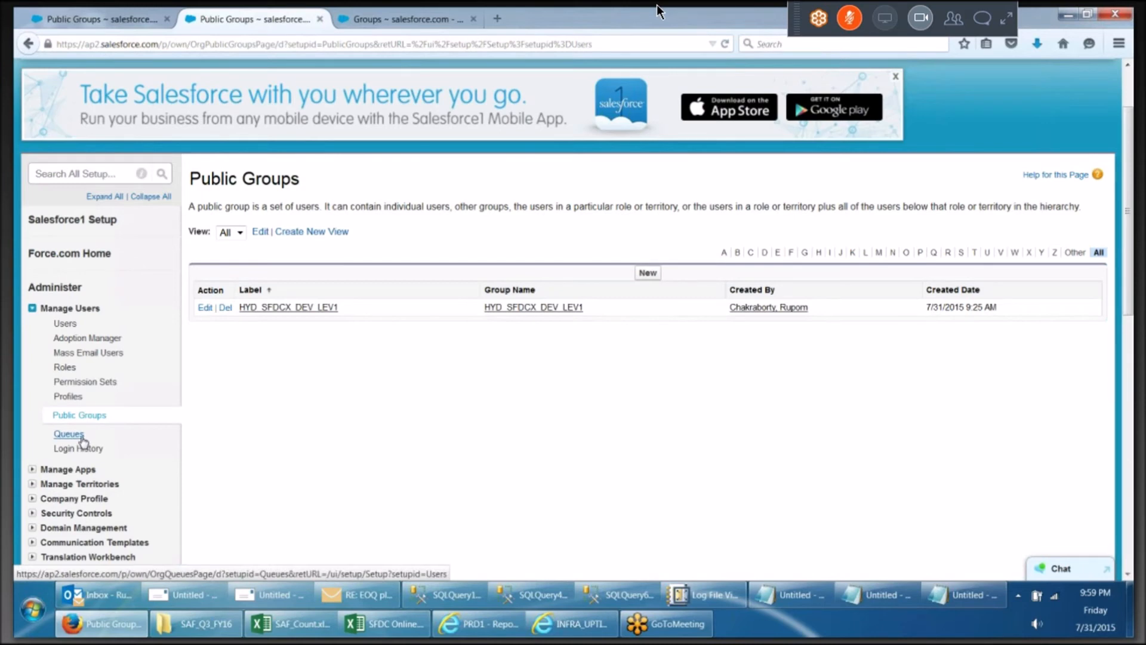
{"action": "left_click", "coordinate": [83, 438]}
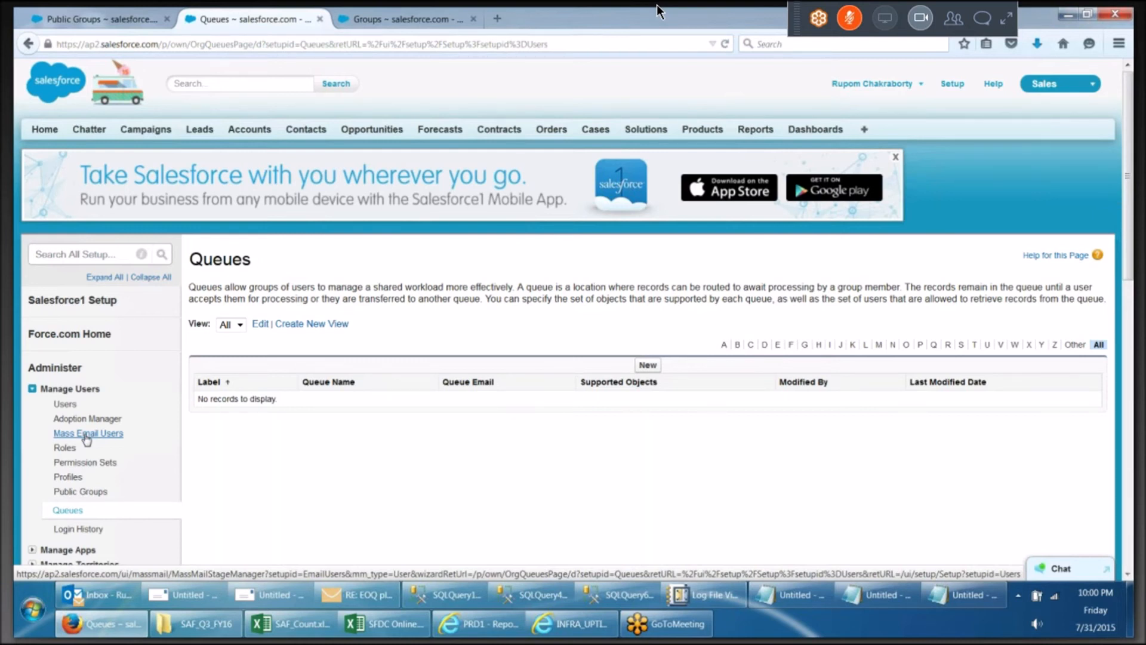
{"action": "left_click", "coordinate": [654, 372]}
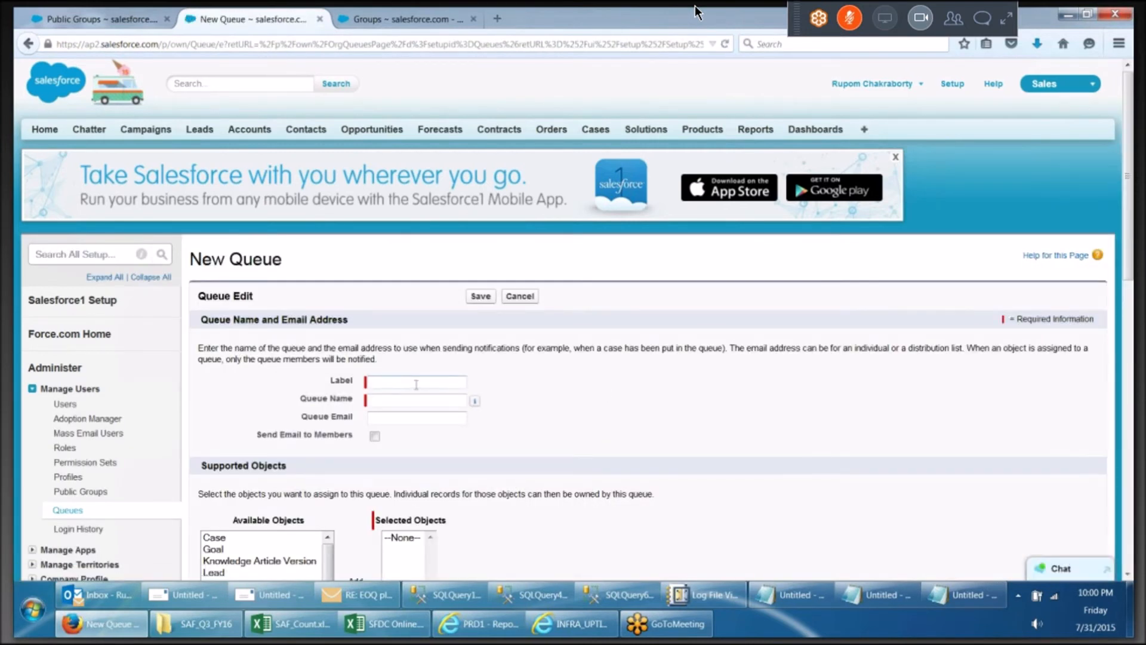
{"action": "type", "text": "Network Issues 1"}
{"action": "left_click", "coordinate": [411, 405]}
{"action": "left_click", "coordinate": [412, 418]}
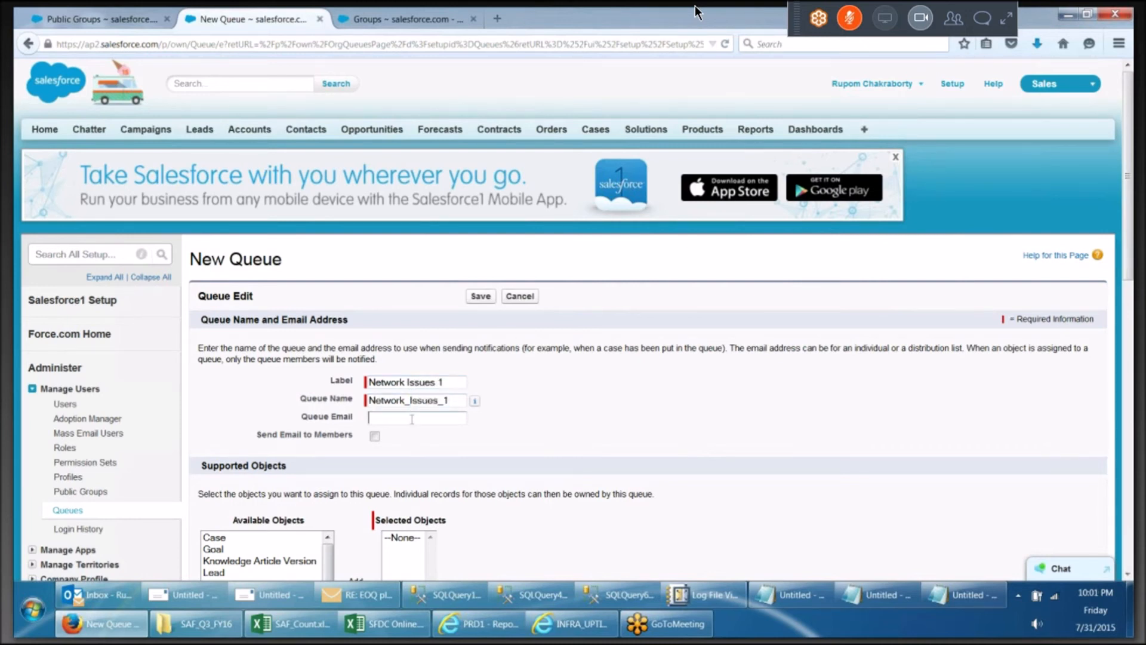
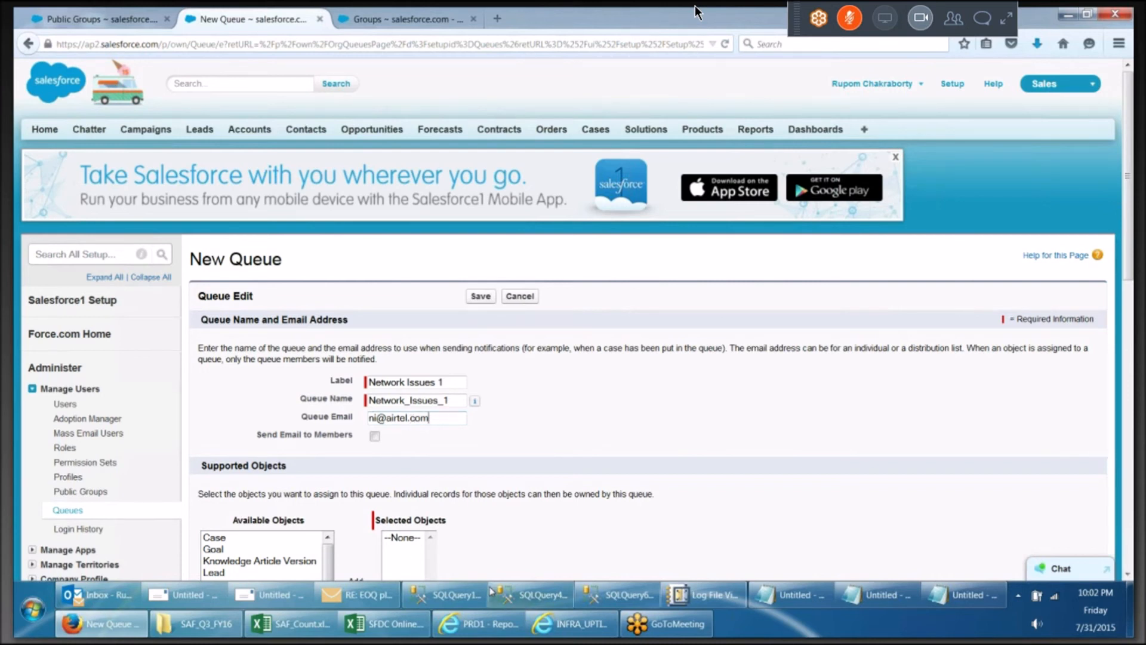
Enter the queue's email address and add Case to the queue's selected supported objects
{"action": "scroll", "coordinate": [470, 496], "scroll_direction": "down", "scroll_amount": 5}
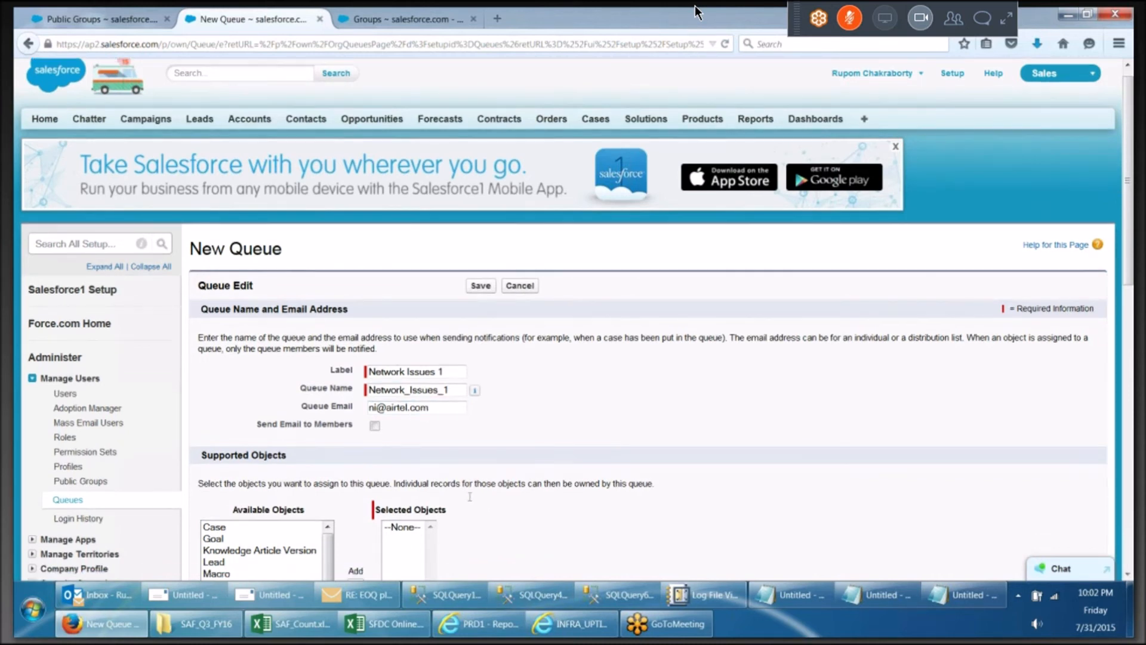
{"action": "left_click", "coordinate": [230, 388]}
{"action": "left_click", "coordinate": [222, 377]}
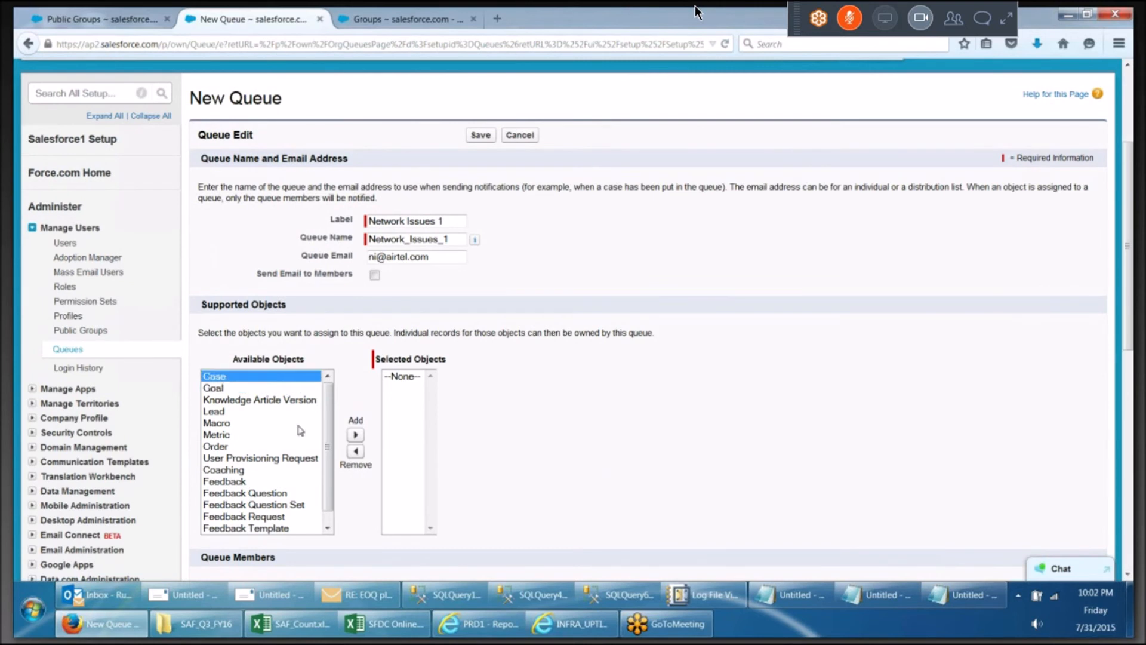
{"action": "left_click", "coordinate": [356, 436]}
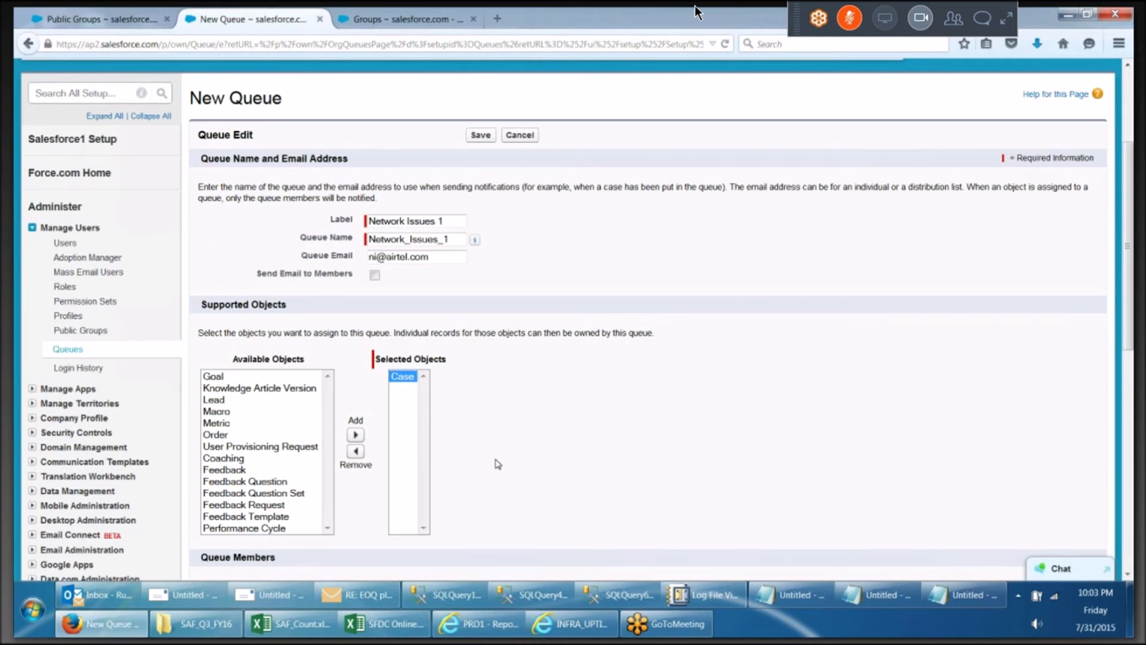
Add two users from the available users list as queue members
{"action": "scroll", "coordinate": [499, 464], "scroll_direction": "down", "scroll_amount": 3}
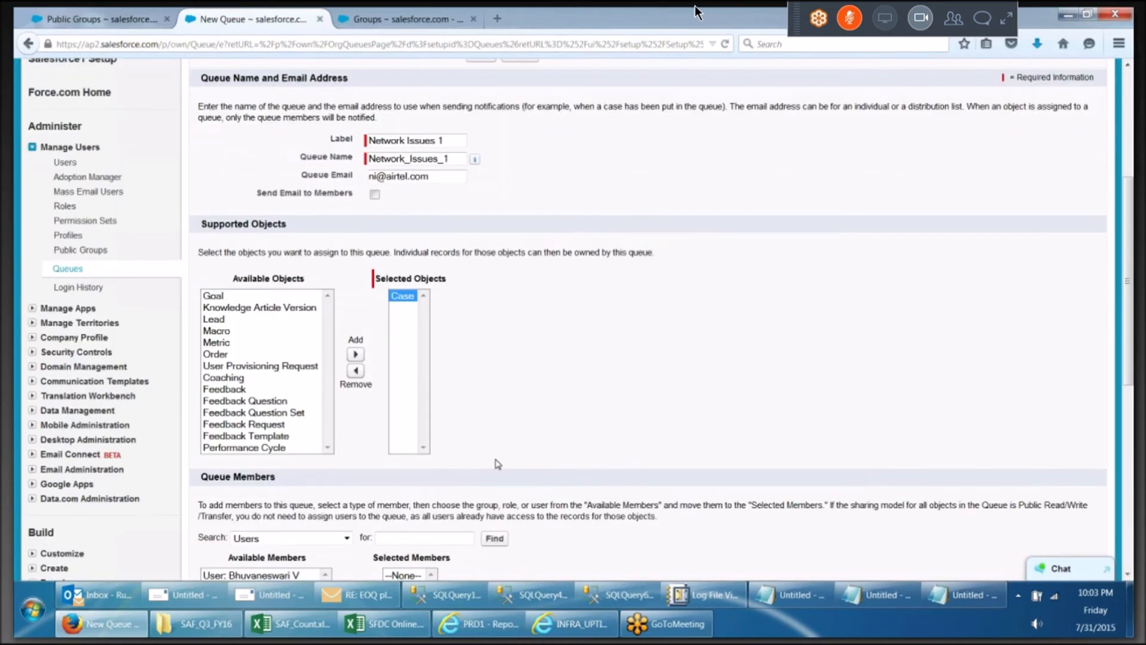
{"action": "scroll", "coordinate": [497, 464], "scroll_direction": "down", "scroll_amount": 1}
{"action": "scroll", "coordinate": [497, 464], "scroll_direction": "down", "scroll_amount": 5}
{"action": "left_click", "coordinate": [267, 415]}
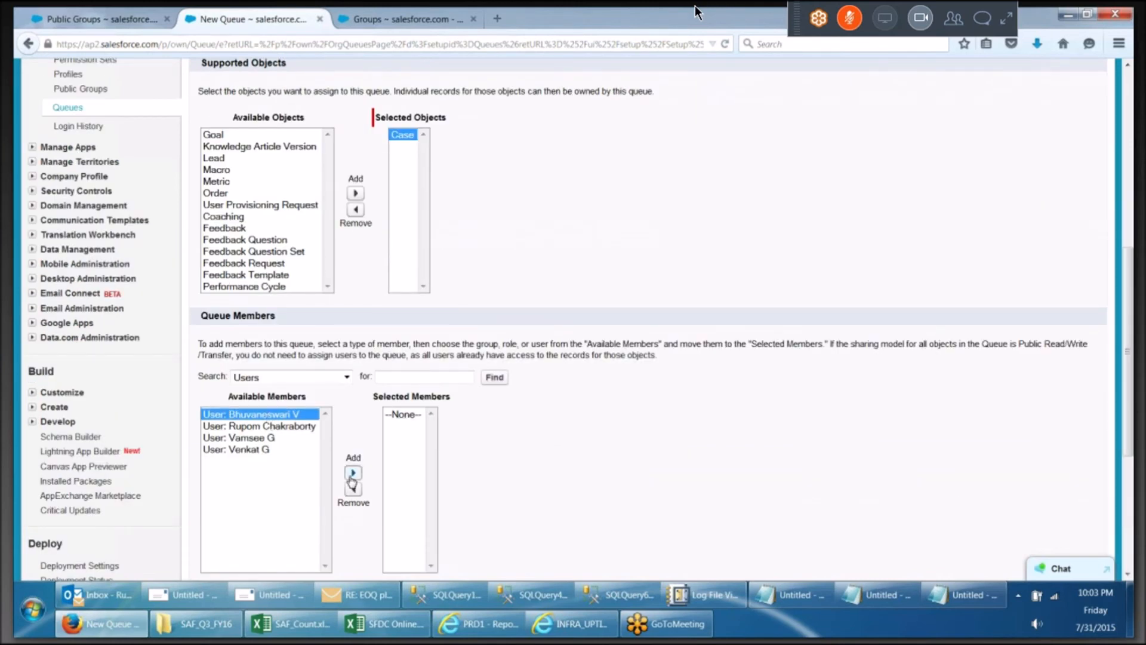
{"action": "left_click", "coordinate": [353, 473]}
{"action": "left_click", "coordinate": [261, 439]}
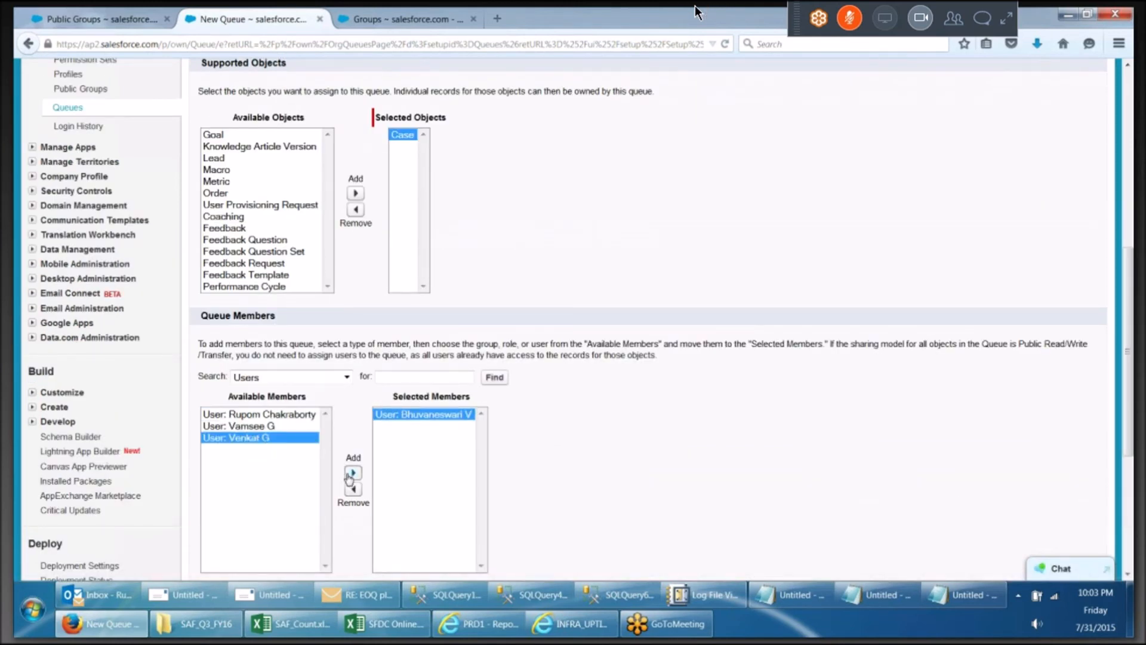
{"action": "left_click", "coordinate": [353, 473]}
Search queue members by Roles and add the Zonal Manager - S role to the queue
{"action": "left_click", "coordinate": [289, 377]}
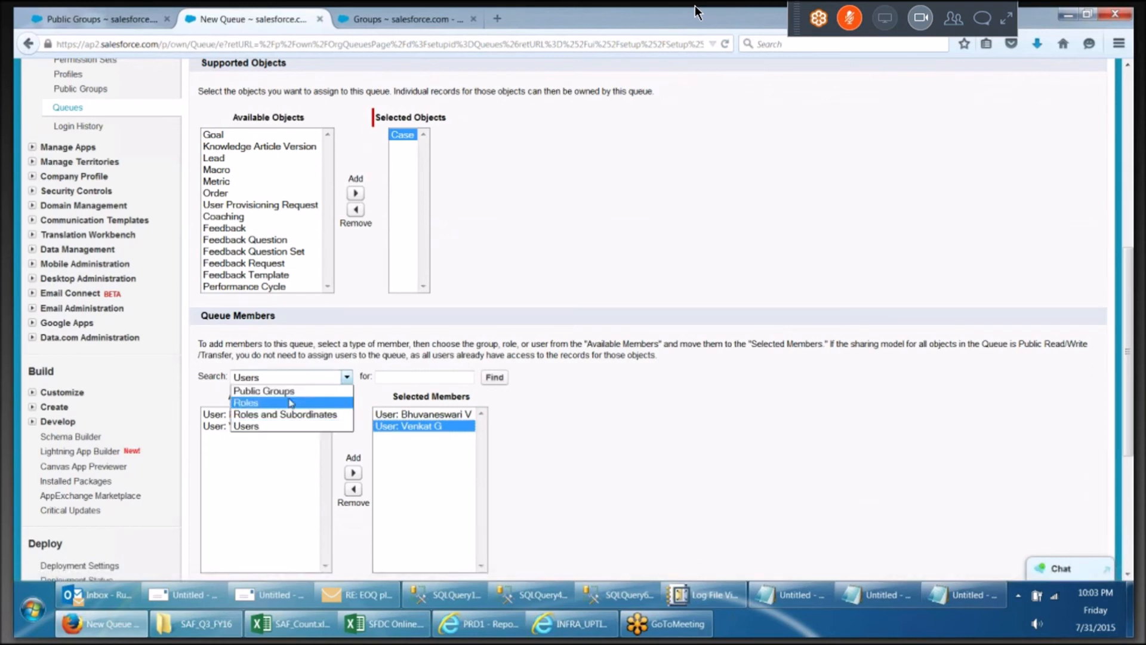
{"action": "left_click", "coordinate": [291, 402]}
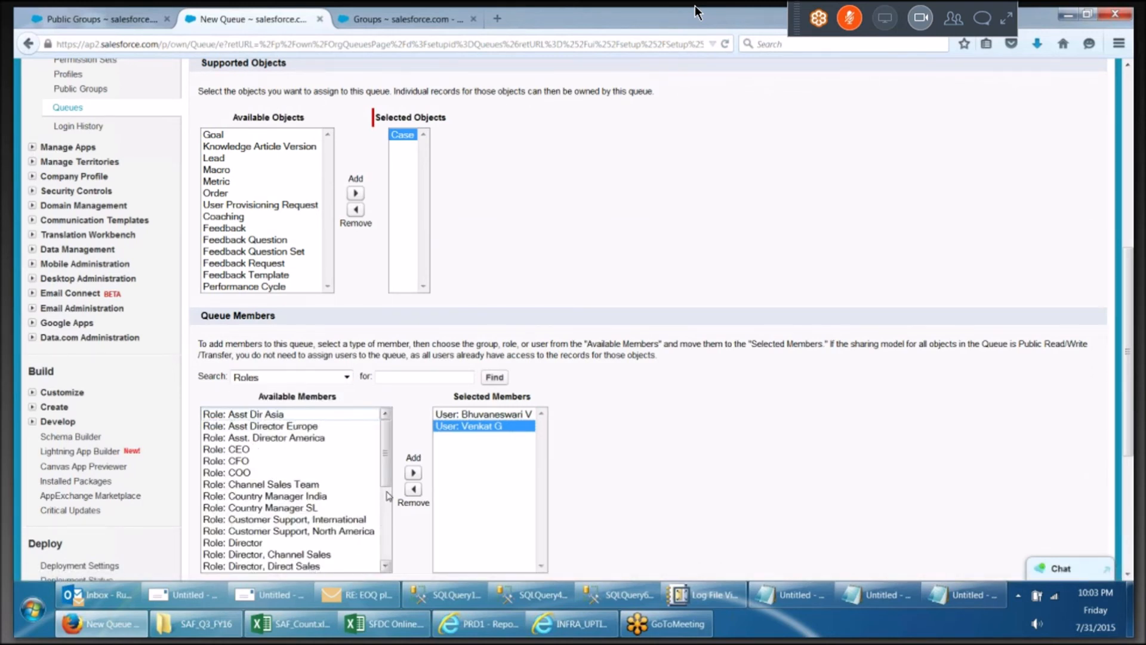
{"action": "left_click_drag", "start_coordinate": [386, 479], "coordinate": [385, 558]}
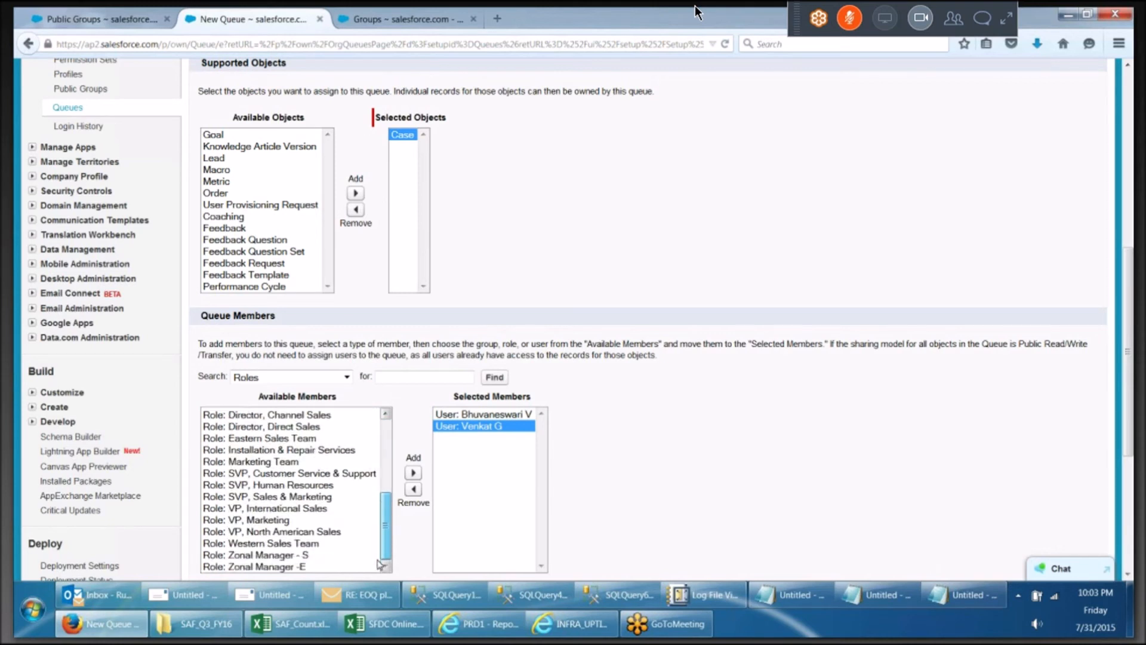
{"action": "left_click", "coordinate": [299, 556]}
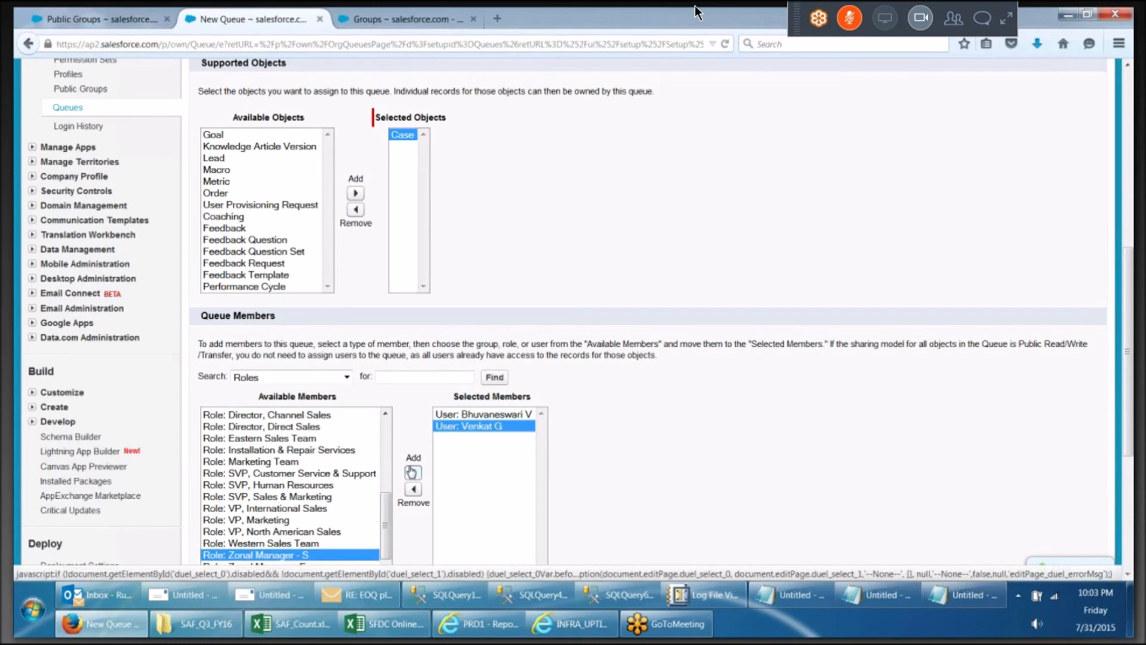
{"action": "left_click", "coordinate": [412, 472]}
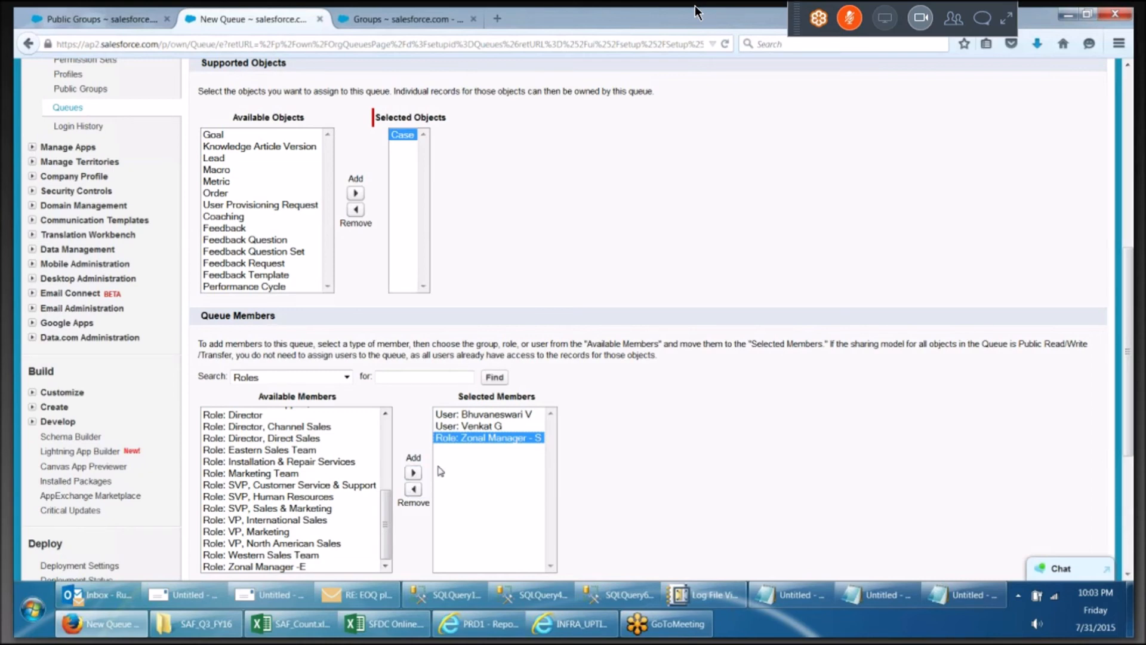
Save the new queue and open the Network Issues 1 queue's detail page
{"action": "scroll", "coordinate": [441, 471], "scroll_direction": "down", "scroll_amount": 3}
{"action": "scroll", "coordinate": [454, 389], "scroll_direction": "down", "scroll_amount": 5}
{"action": "left_click", "coordinate": [475, 346]}
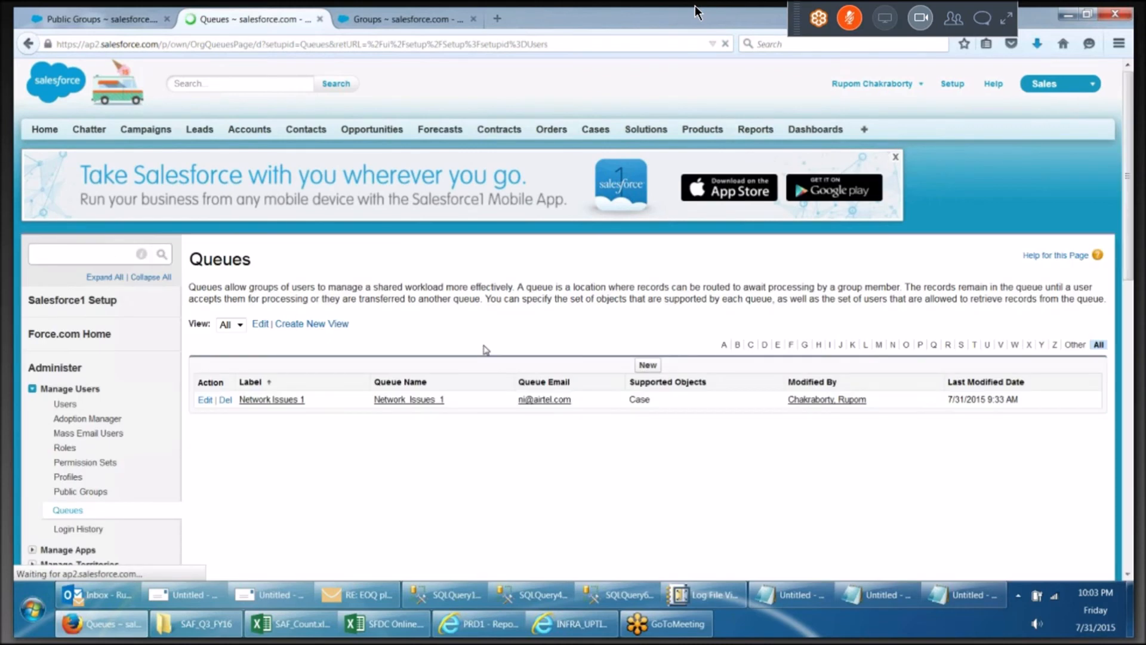
{"action": "left_click", "coordinate": [288, 400]}
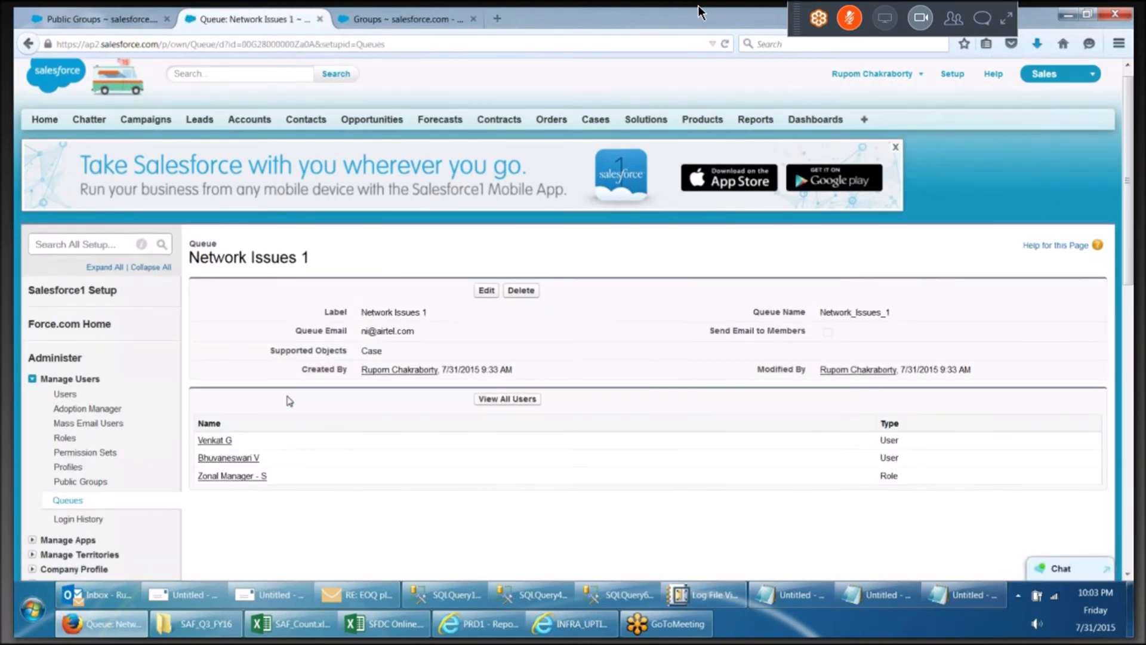
Transfer ownership of case 00001026 to the Network Issues 1 queue, with a notification email sent
{"action": "scroll", "coordinate": [179, 269], "scroll_direction": "down", "scroll_amount": 3}
{"action": "left_click", "coordinate": [29, 44]}
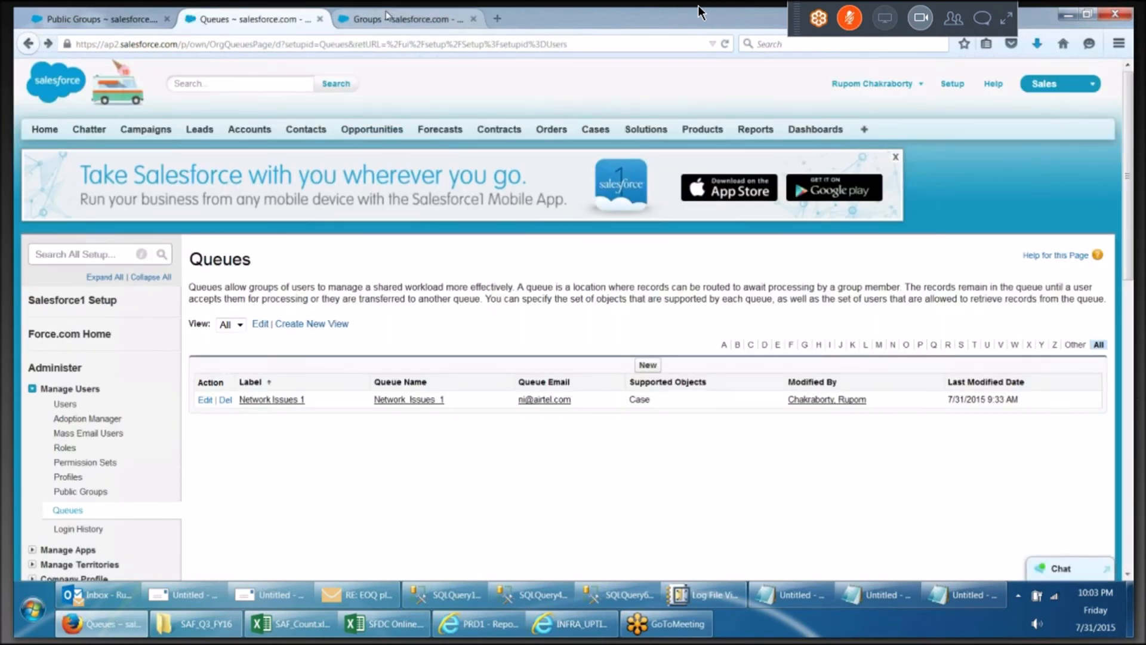
{"action": "left_click", "coordinate": [385, 20]}
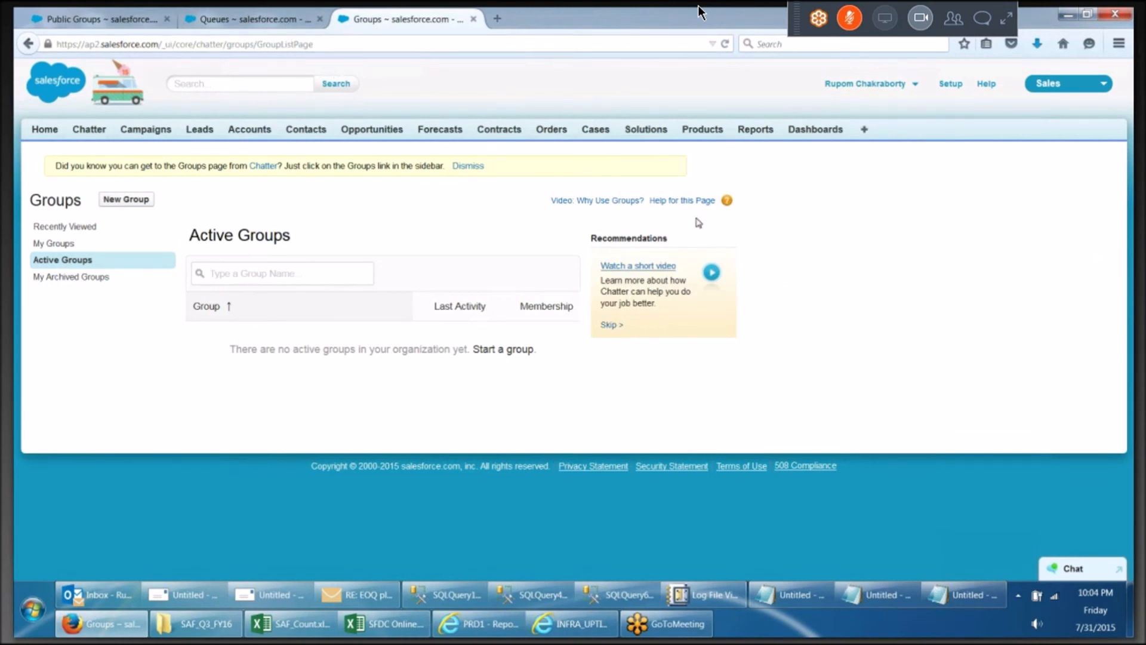
{"action": "left_click", "coordinate": [595, 132]}
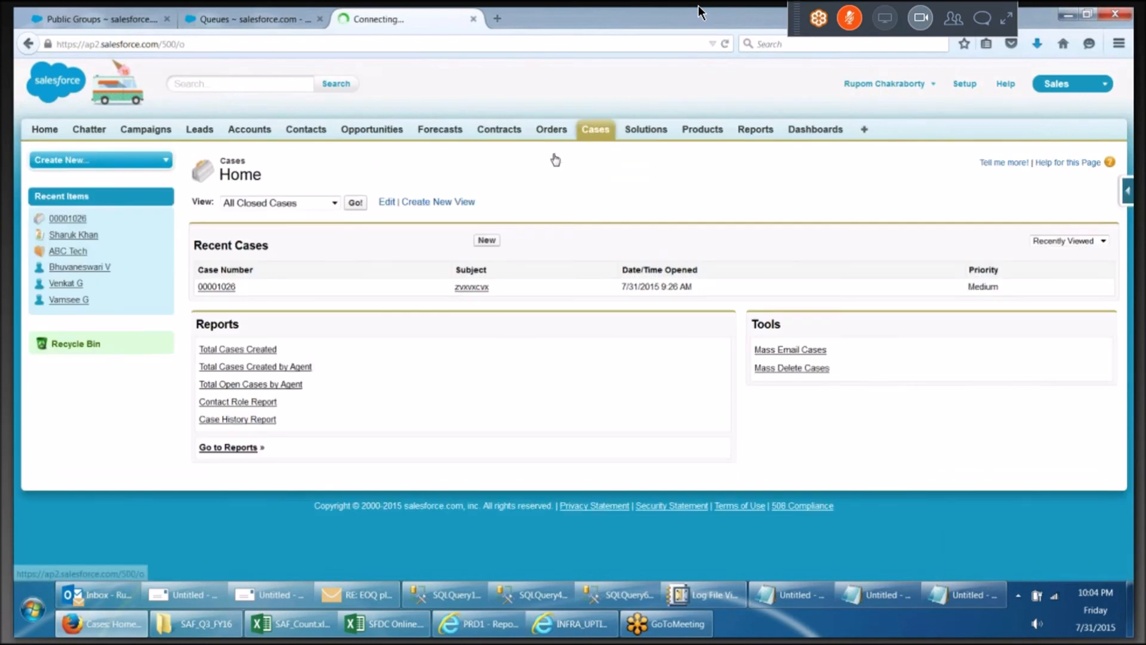
{"action": "left_click", "coordinate": [221, 287]}
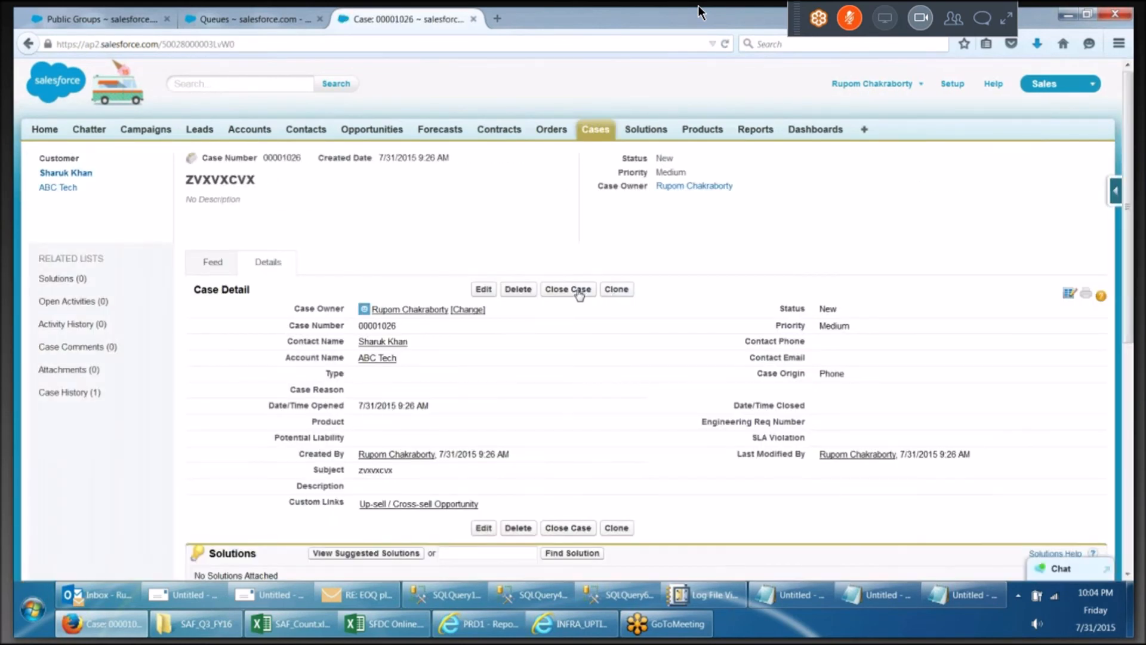
{"action": "left_click", "coordinate": [476, 315]}
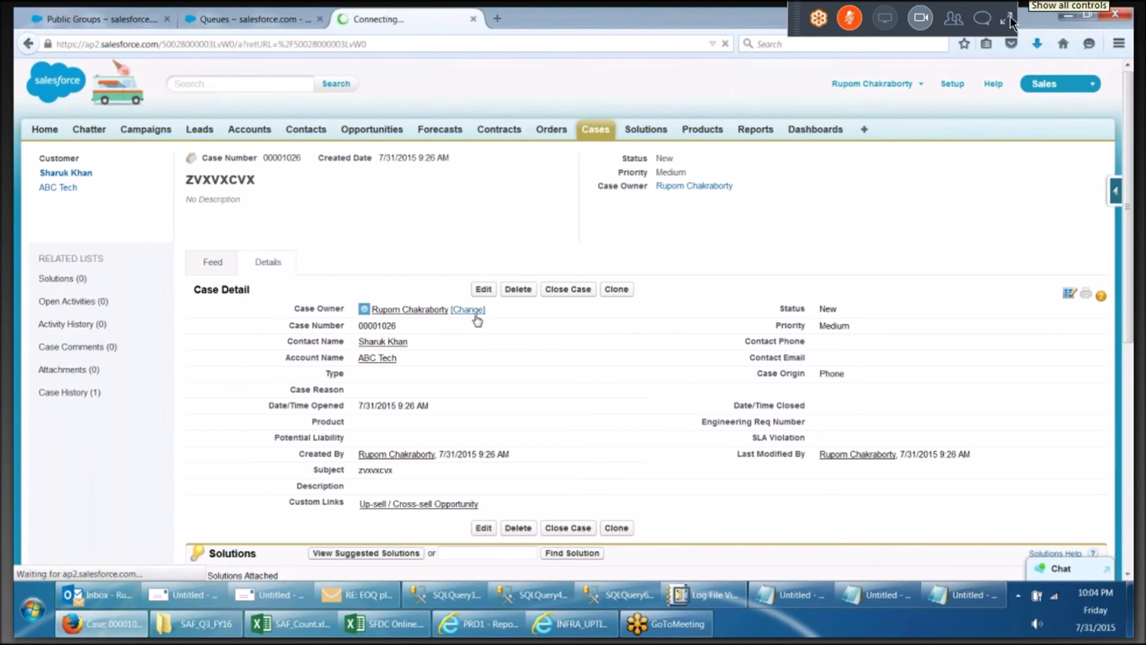
{"action": "left_click", "coordinate": [1009, 16]}
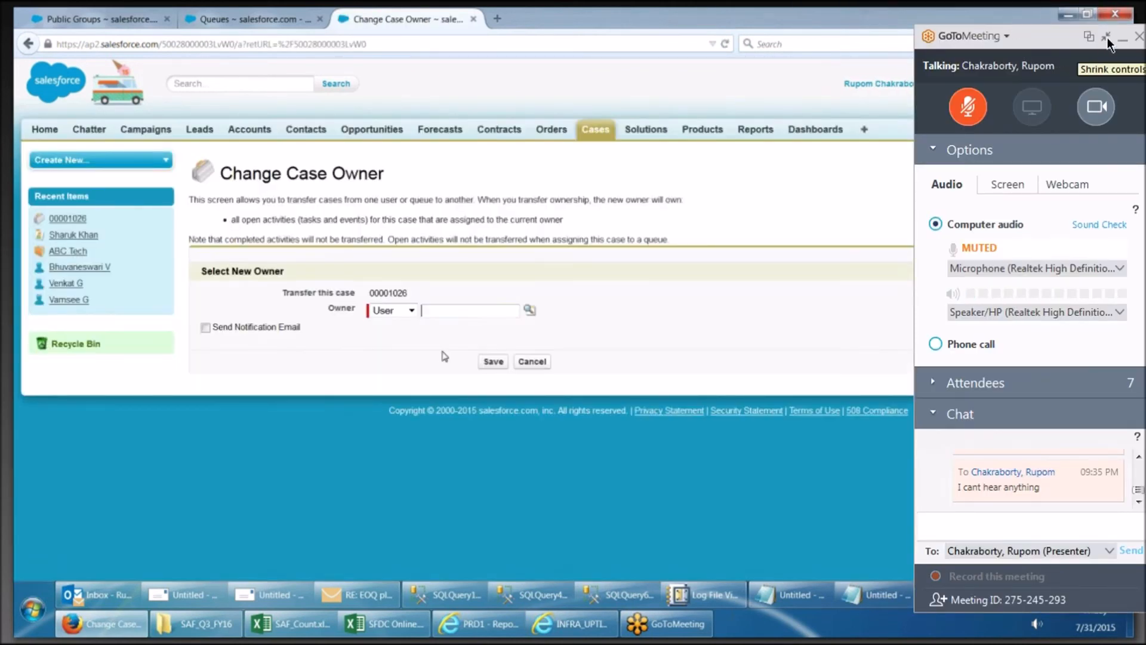
{"action": "left_click", "coordinate": [1107, 37]}
{"action": "left_click", "coordinate": [411, 310]}
{"action": "left_click", "coordinate": [393, 336]}
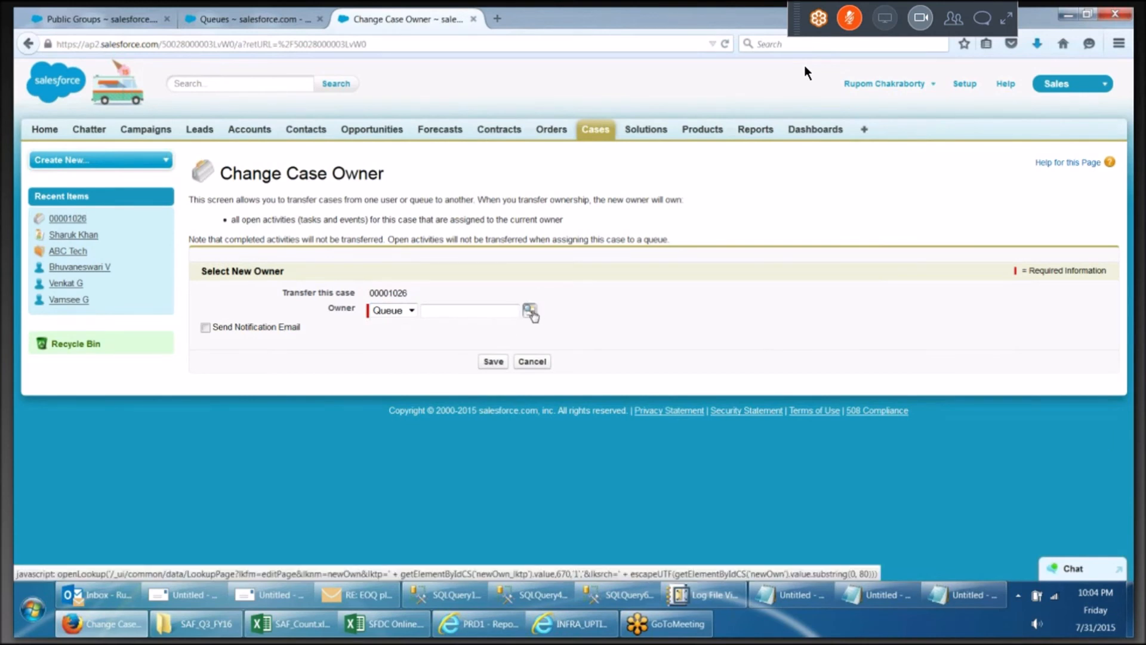
{"action": "left_click", "coordinate": [529, 311]}
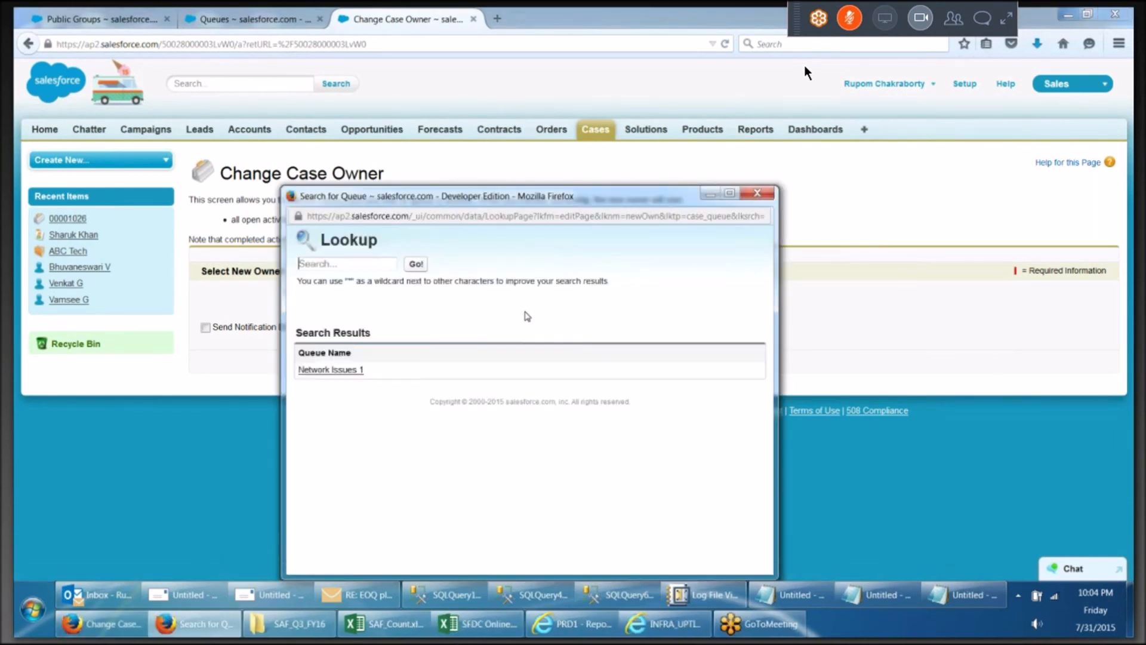
{"action": "left_click", "coordinate": [317, 370]}
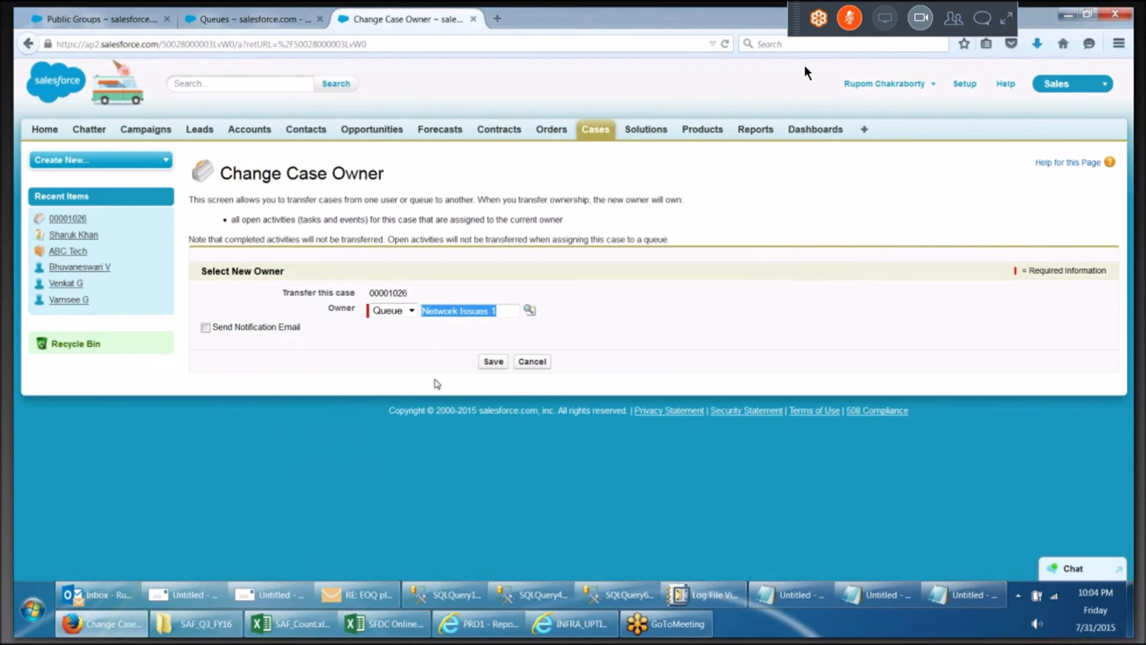
{"action": "left_click", "coordinate": [256, 327]}
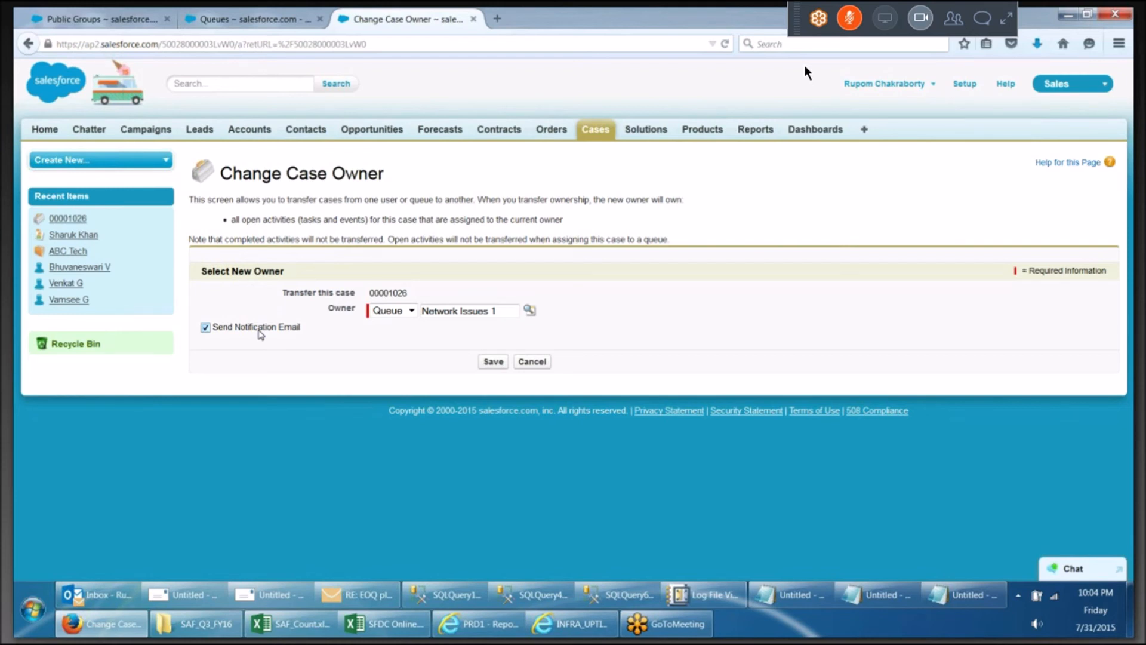
{"action": "left_click", "coordinate": [505, 365]}
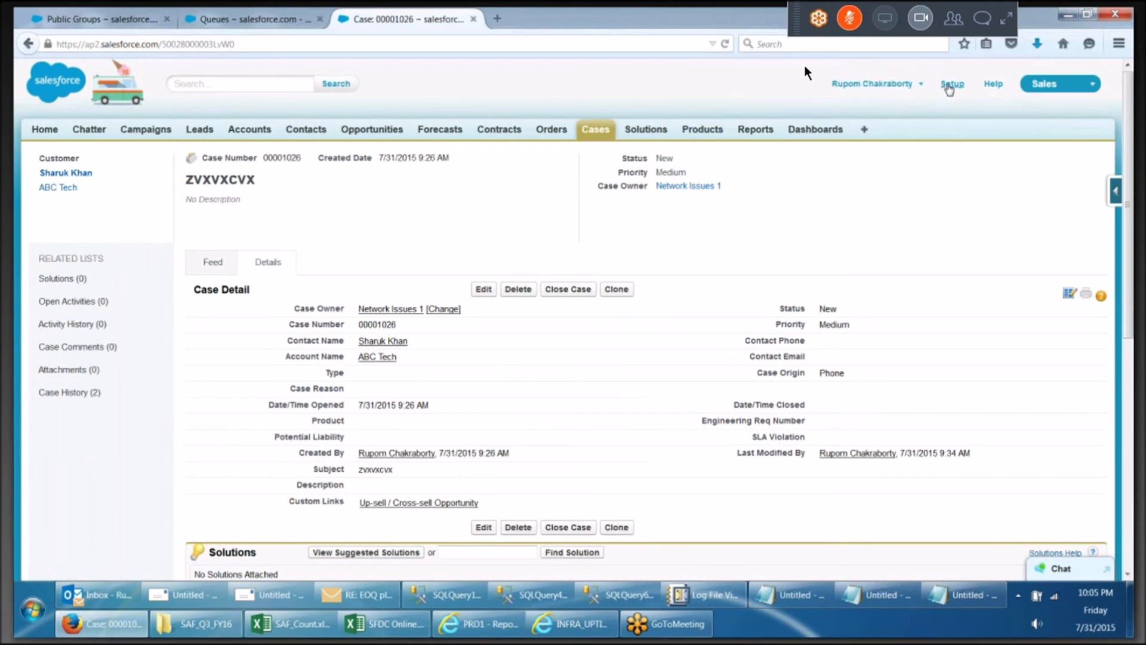
Open the Login History page under Manage Users in Setup
{"action": "left_click", "coordinate": [949, 85]}
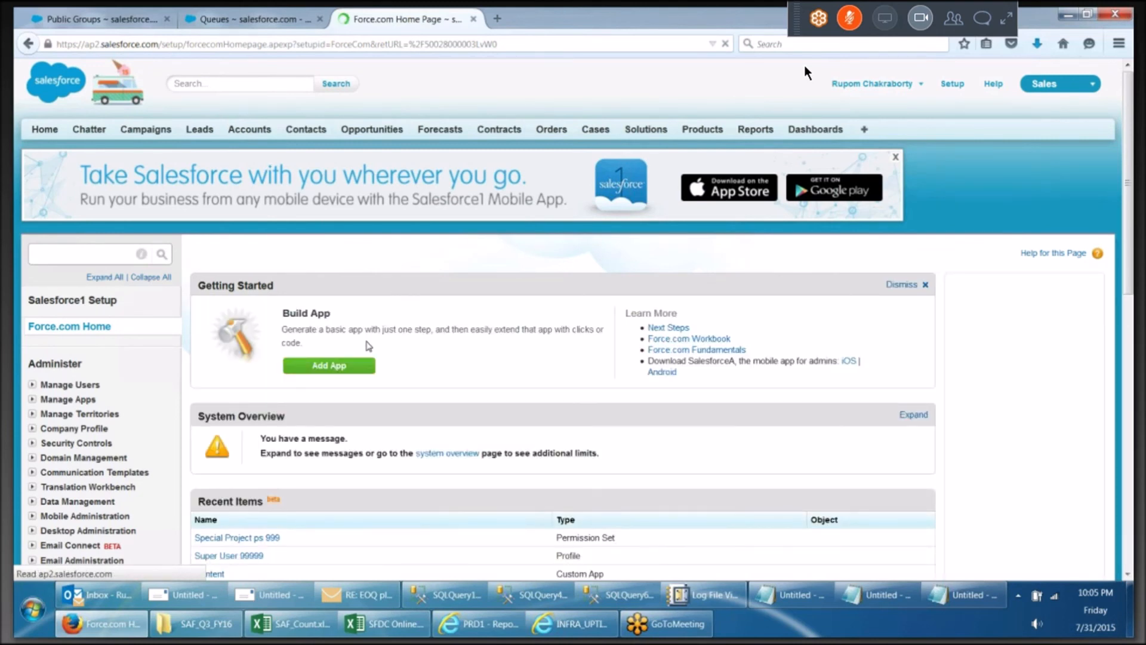
{"action": "left_click", "coordinate": [33, 385]}
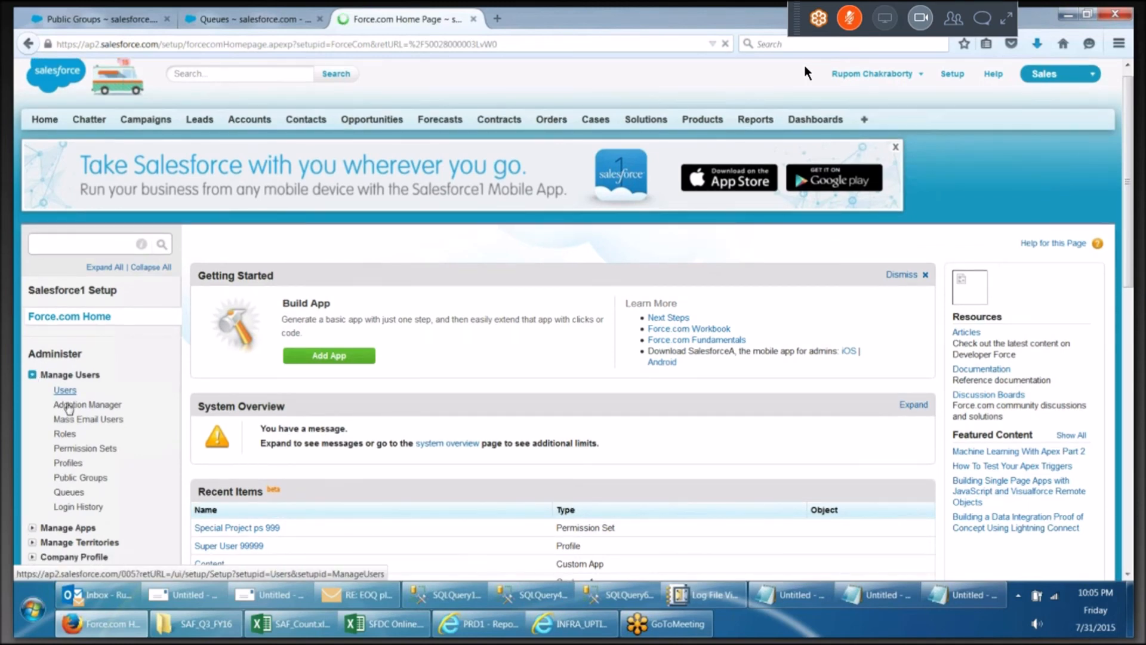
{"action": "scroll", "coordinate": [86, 424], "scroll_direction": "down", "scroll_amount": 3}
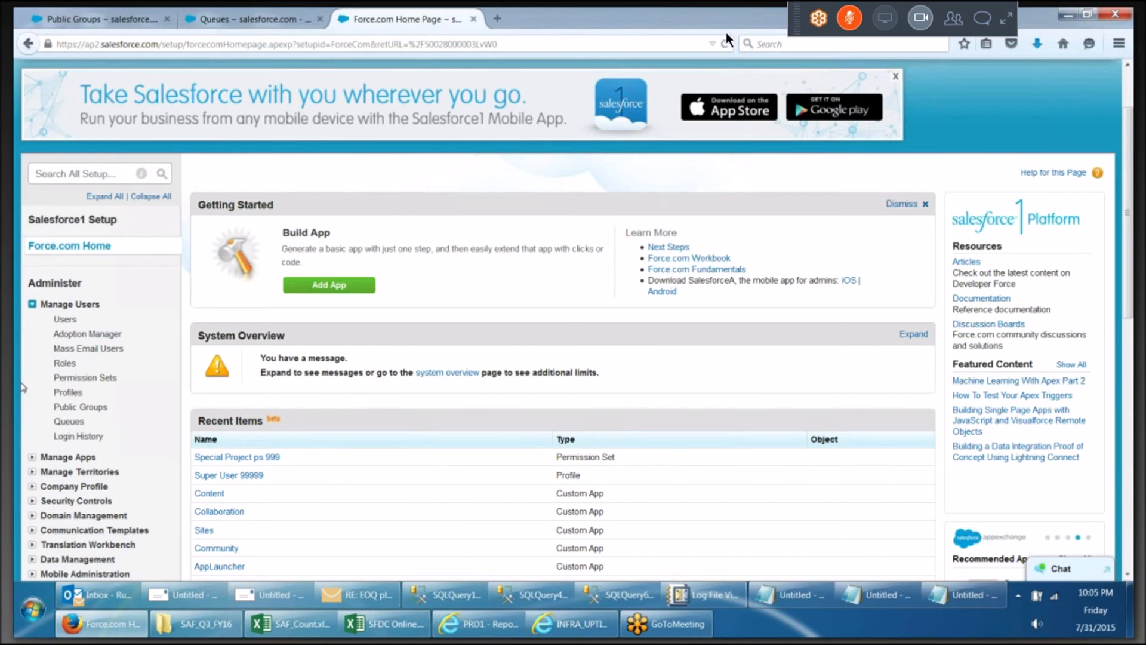
{"action": "left_click", "coordinate": [851, 17]}
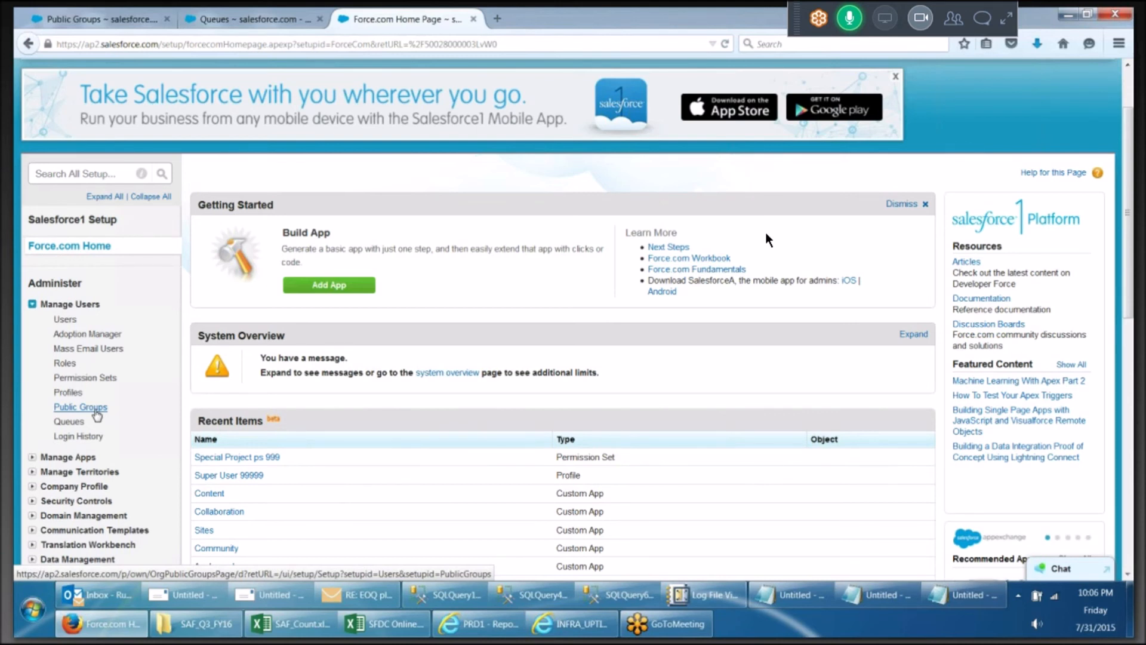
{"action": "left_click", "coordinate": [850, 18]}
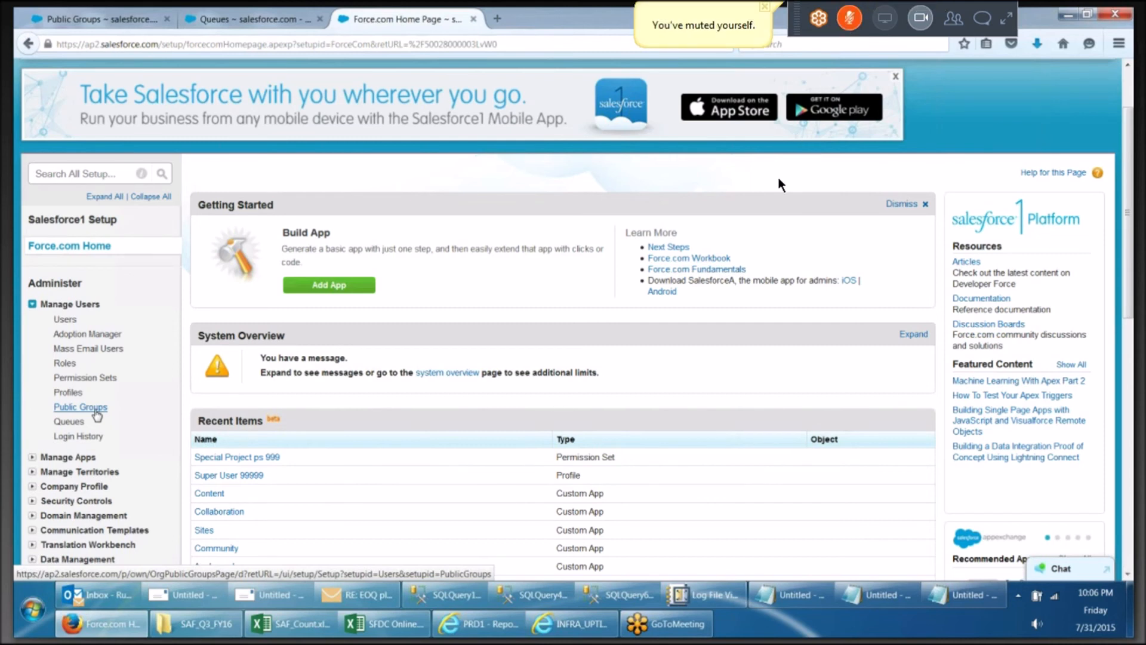
{"action": "left_click", "coordinate": [850, 18]}
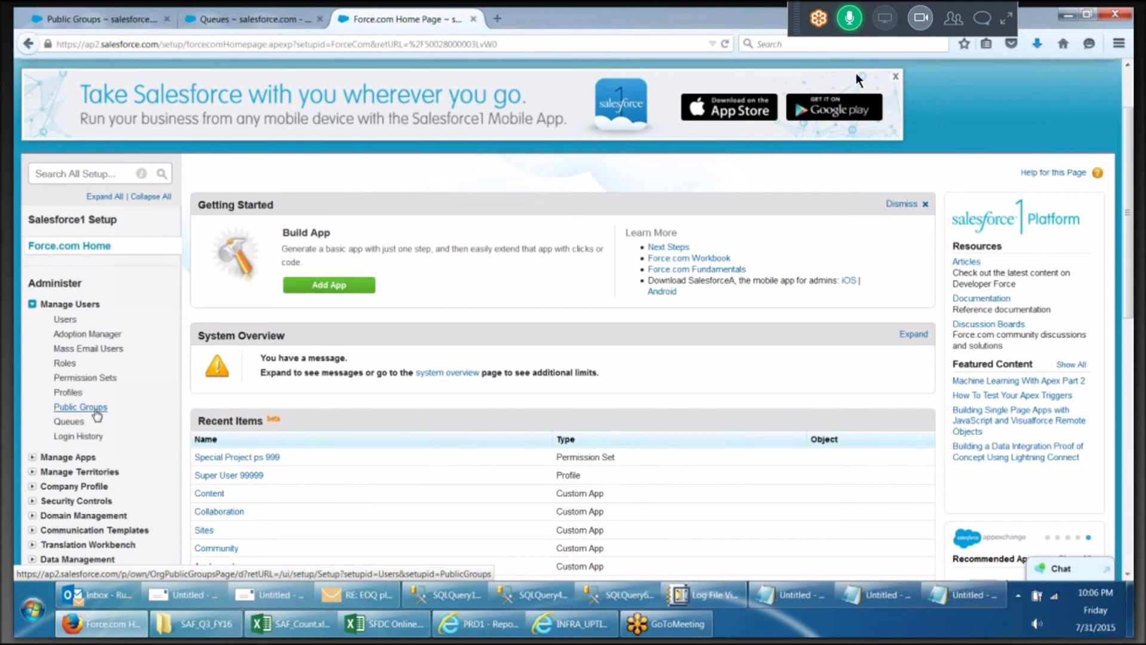
{"action": "left_click", "coordinate": [850, 18]}
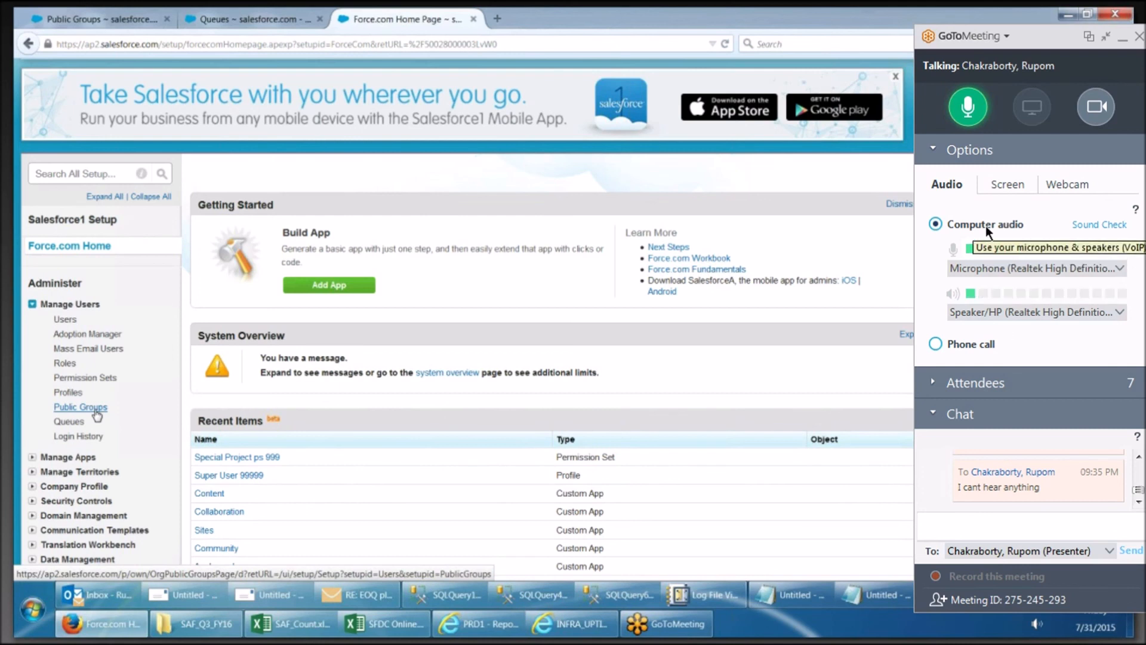
{"action": "left_click", "coordinate": [979, 114]}
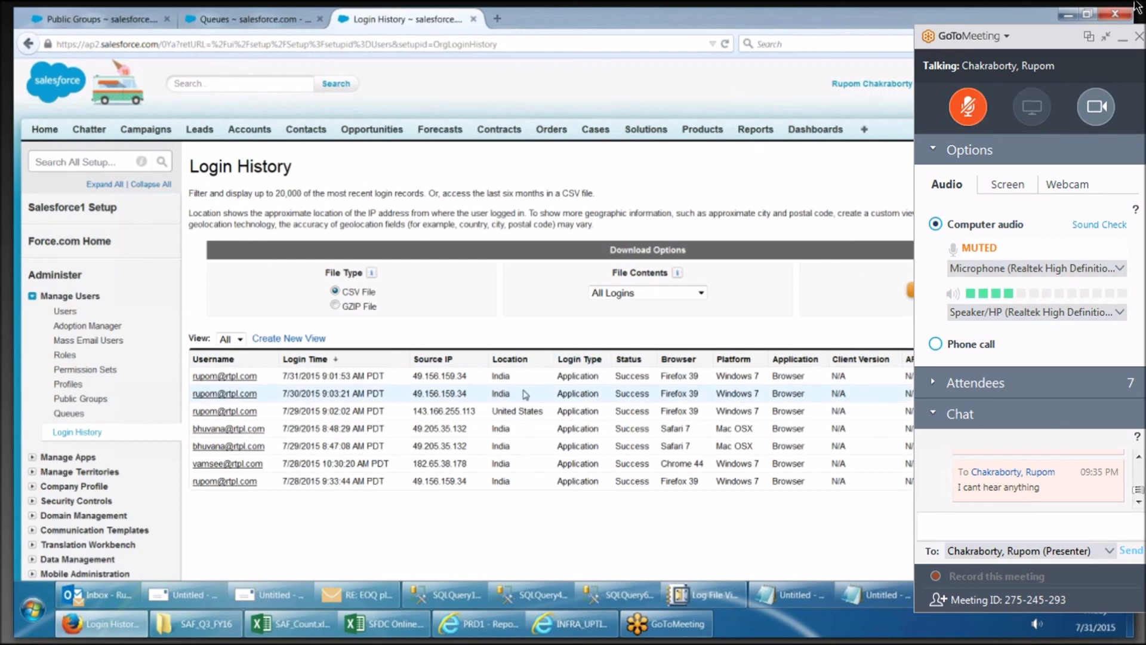
{"action": "left_click", "coordinate": [1105, 36]}
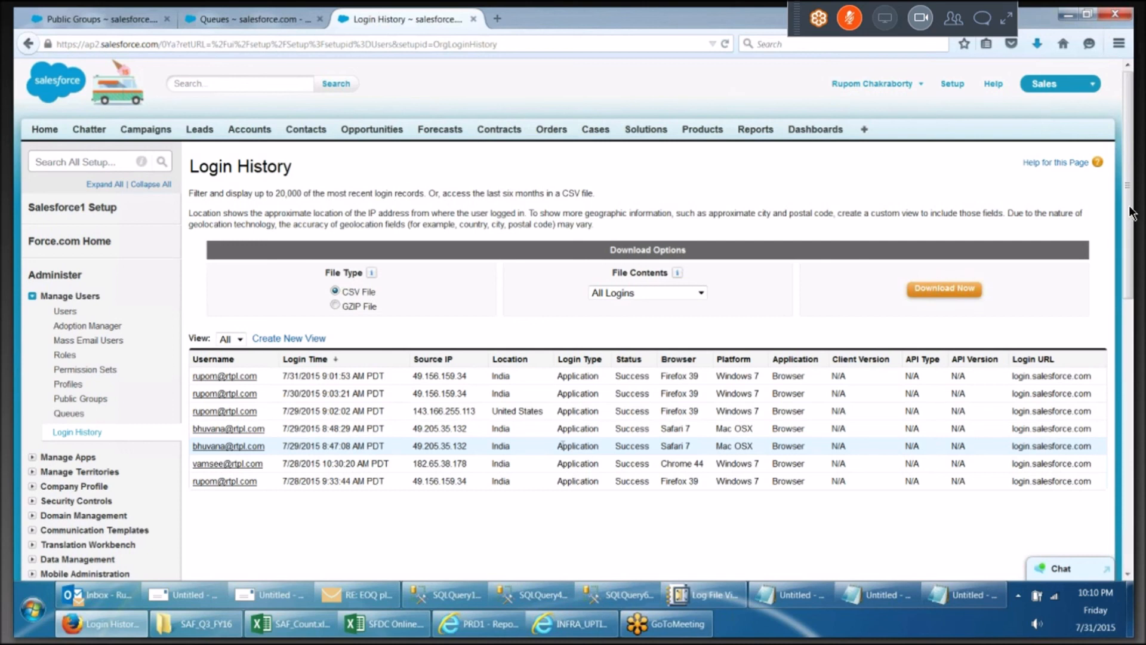
{"action": "left_click", "coordinate": [1006, 17]}
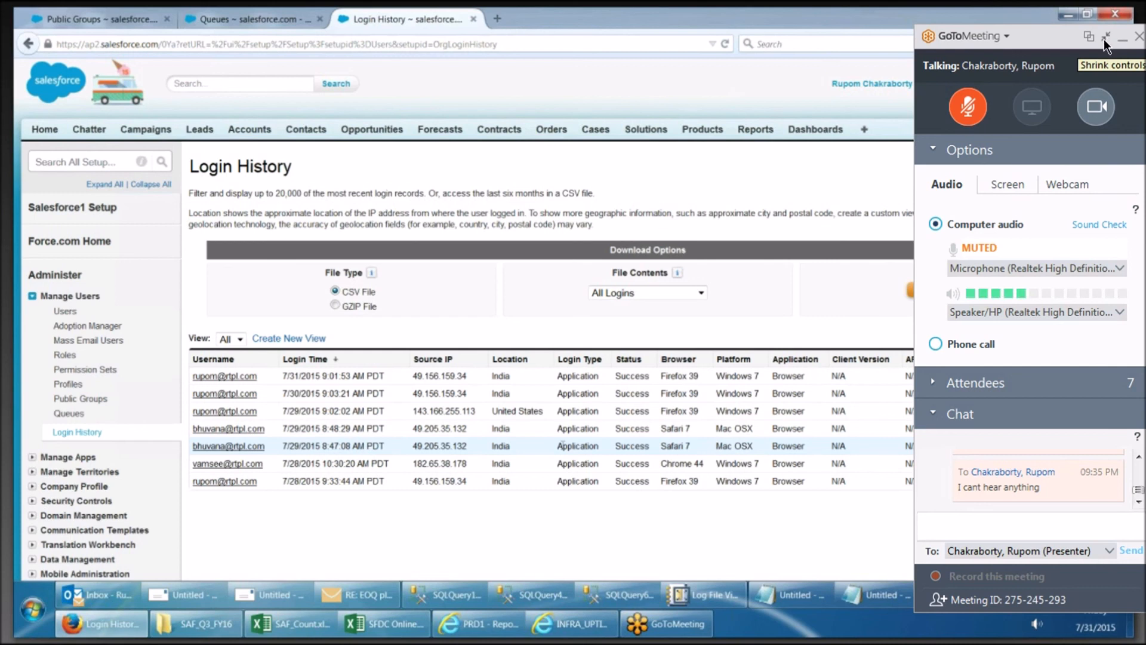
{"action": "left_click", "coordinate": [1104, 37]}
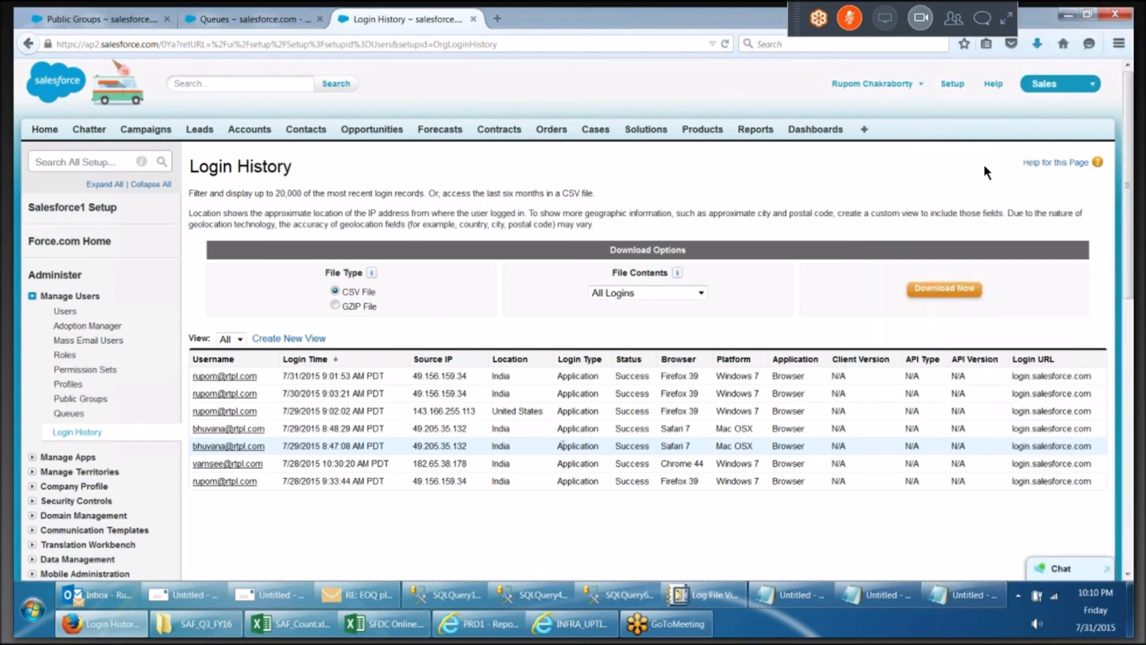